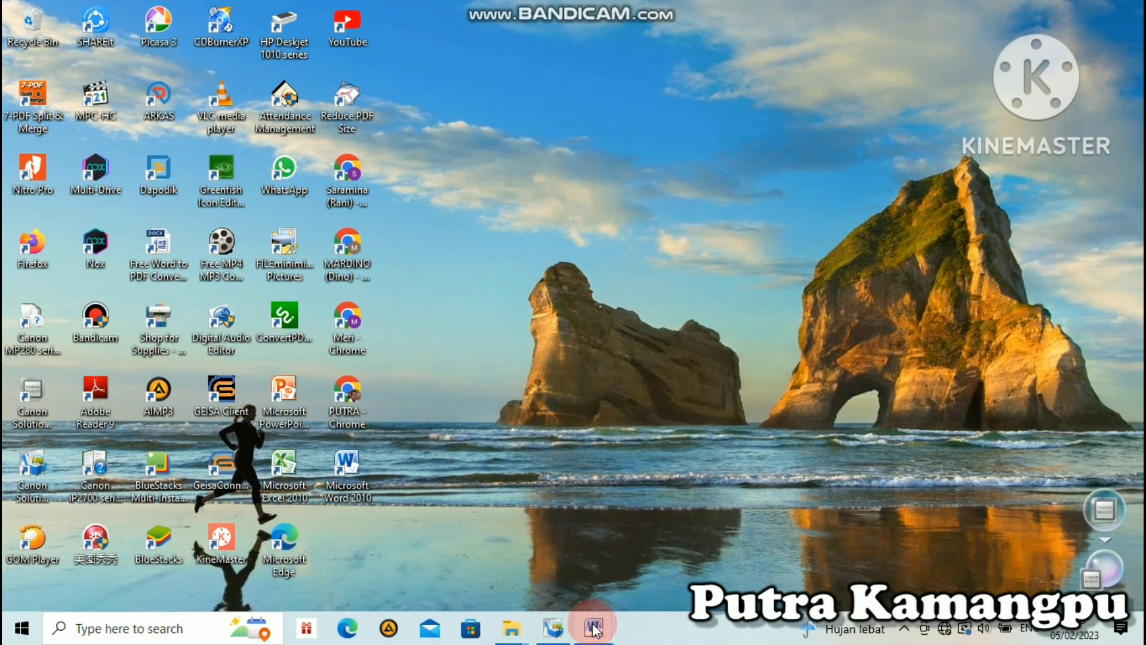
Step: View the two finished example book covers, "KEINDAHAN ALAM DESAKU" and "LESTARINYA ALAM KU", and return to the desktop
mouse_move(594, 628)
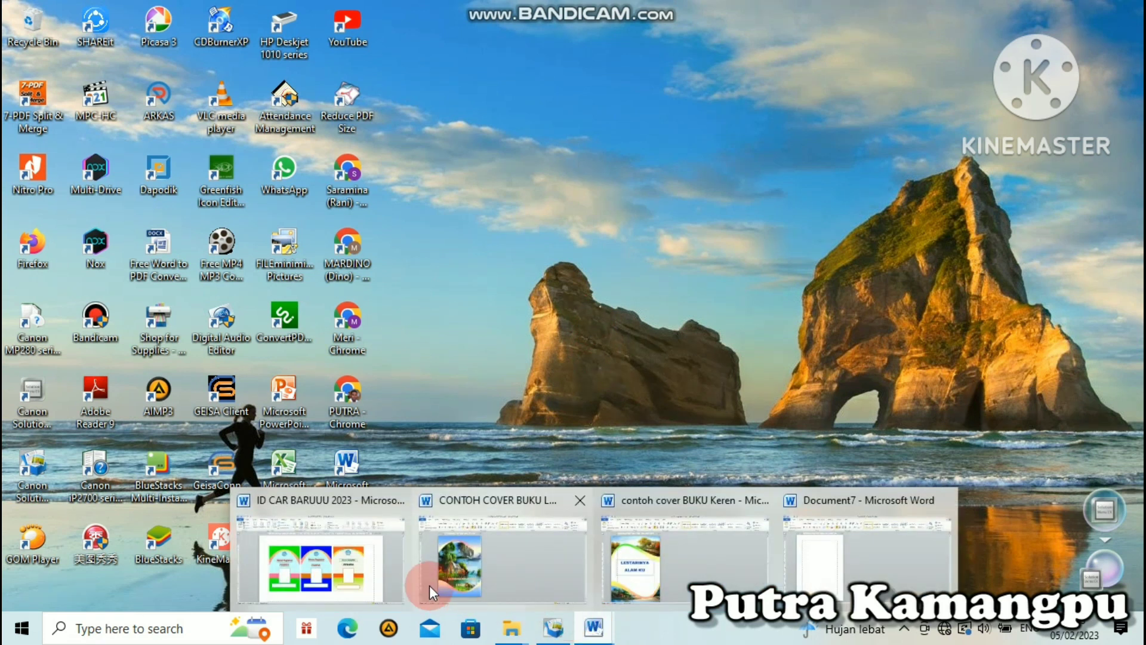
click(473, 572)
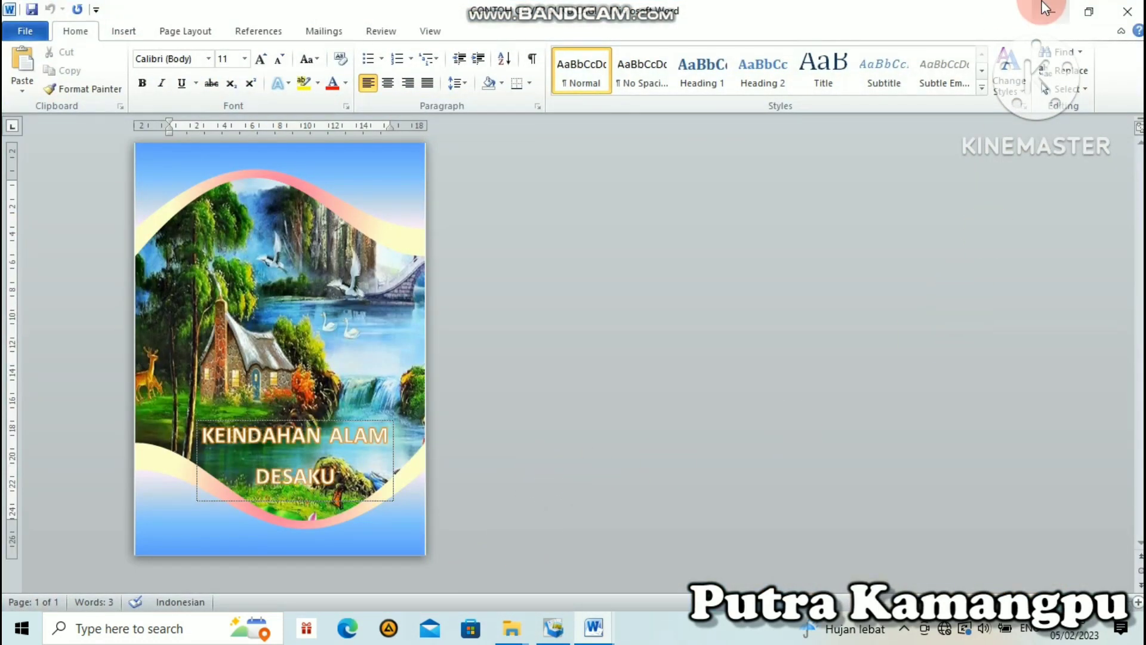
click(594, 623)
click(646, 583)
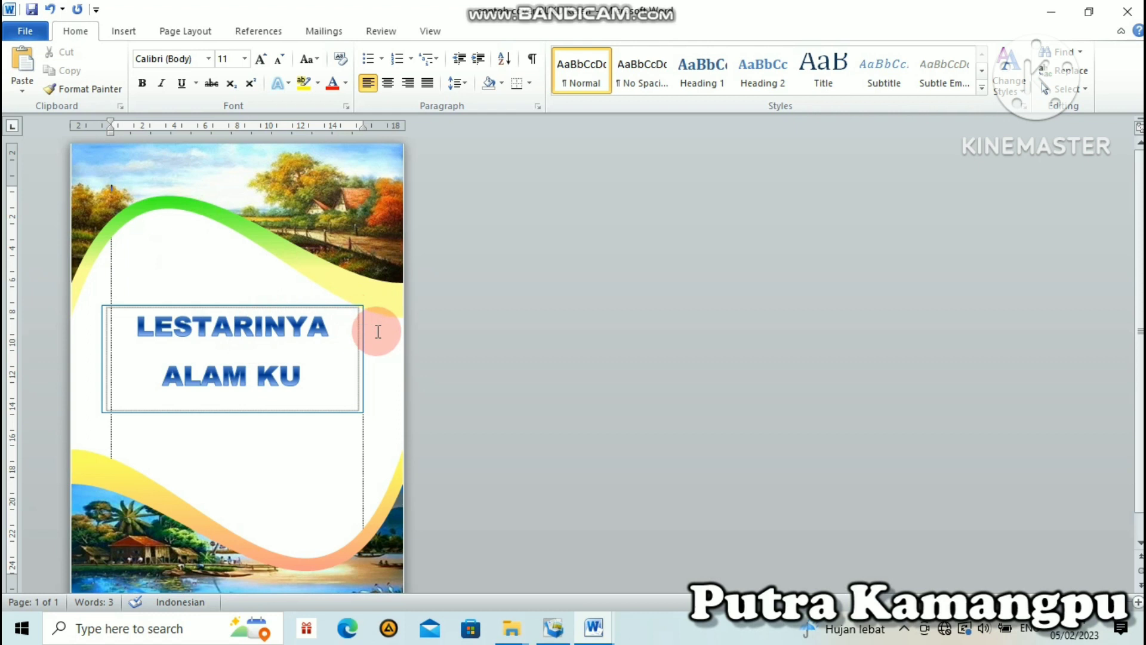
click(1051, 8)
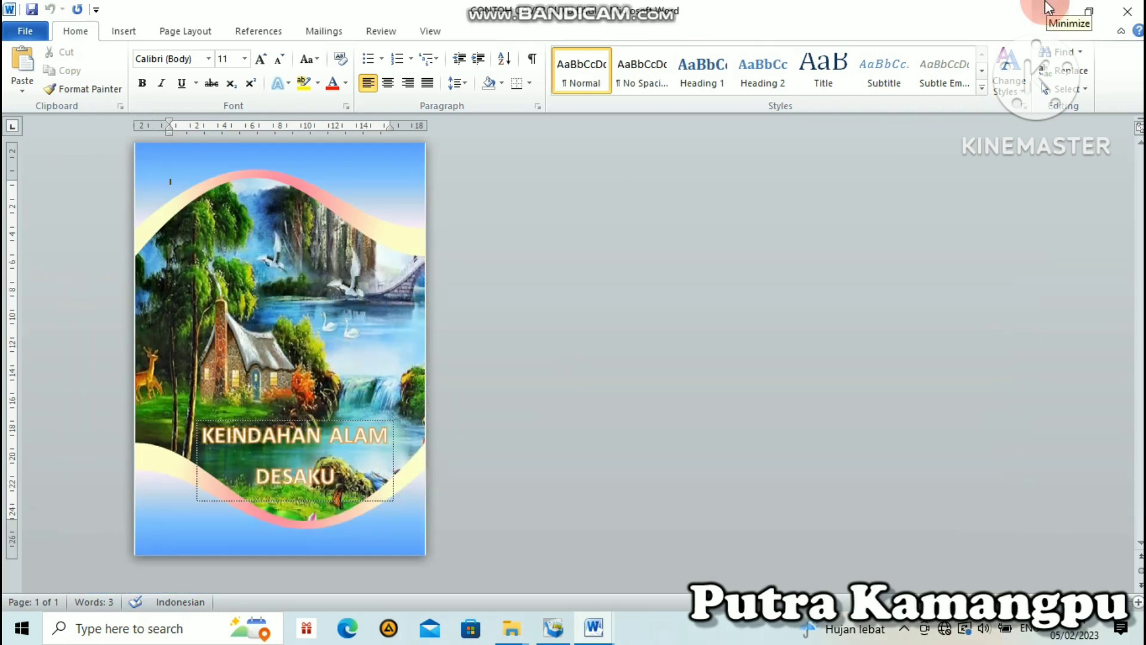
click(1049, 9)
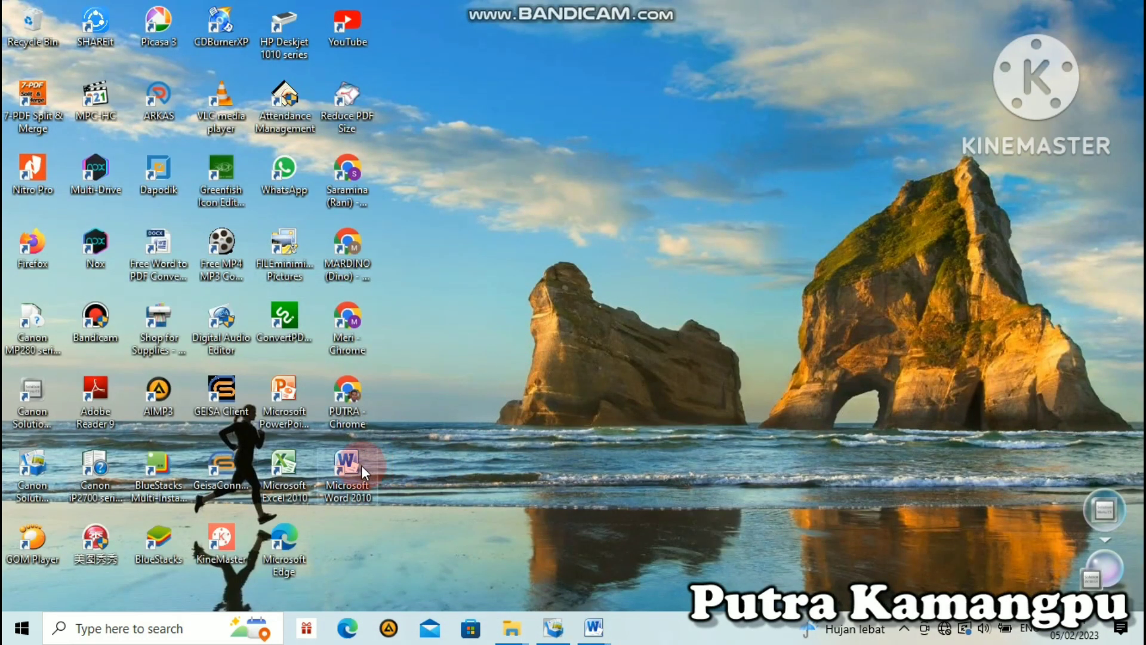
Step: Create a blank document in Microsoft Word and draw a rectangle covering the whole page, about 29.8 cm high and 21 cm wide
double_click(341, 467)
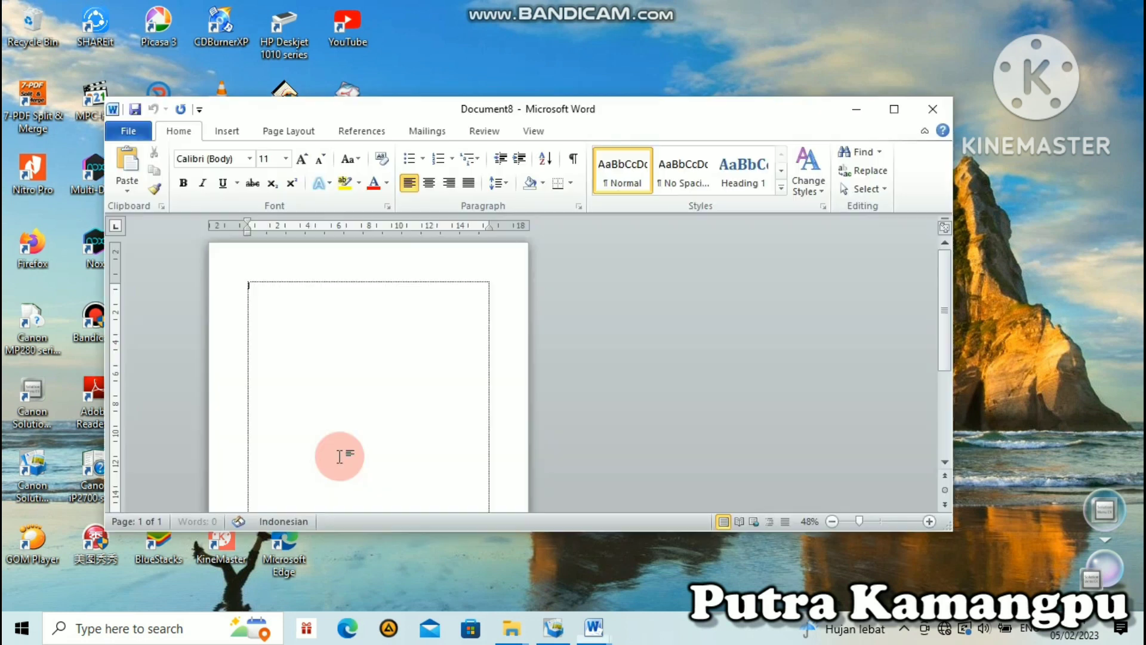
click(894, 108)
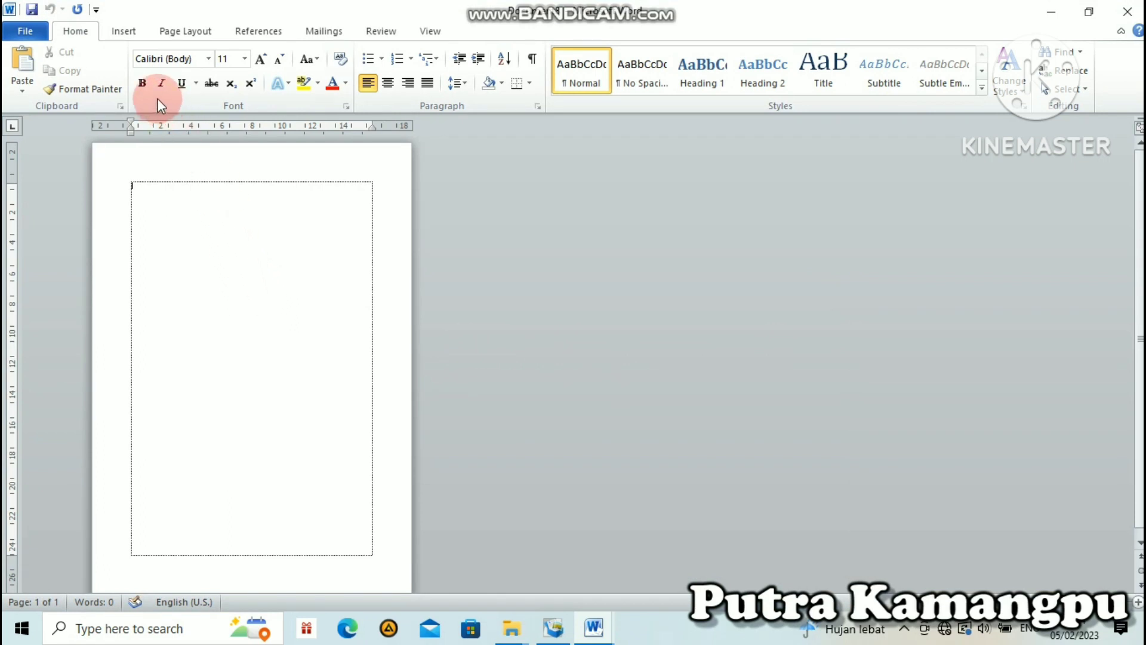
click(125, 31)
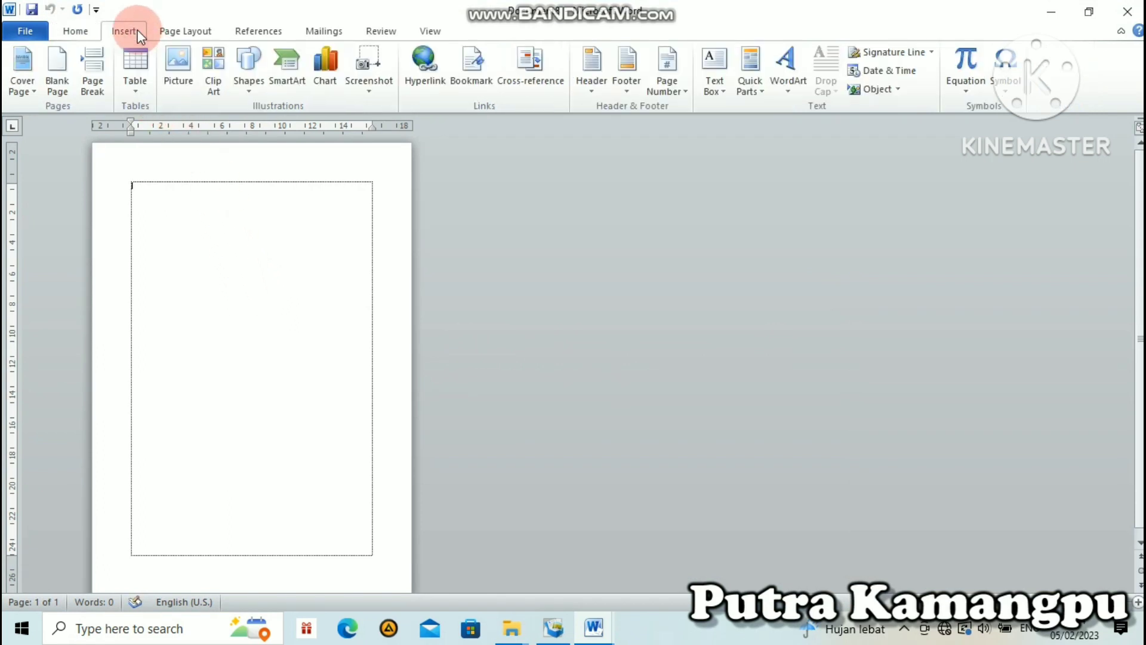
click(250, 60)
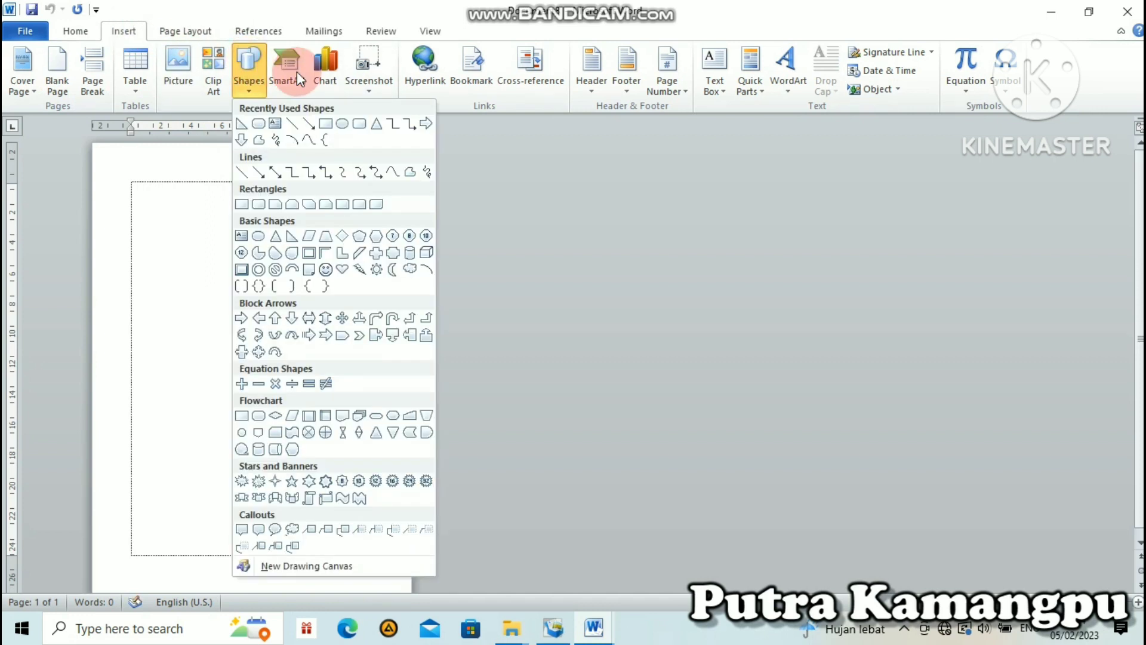
click(326, 123)
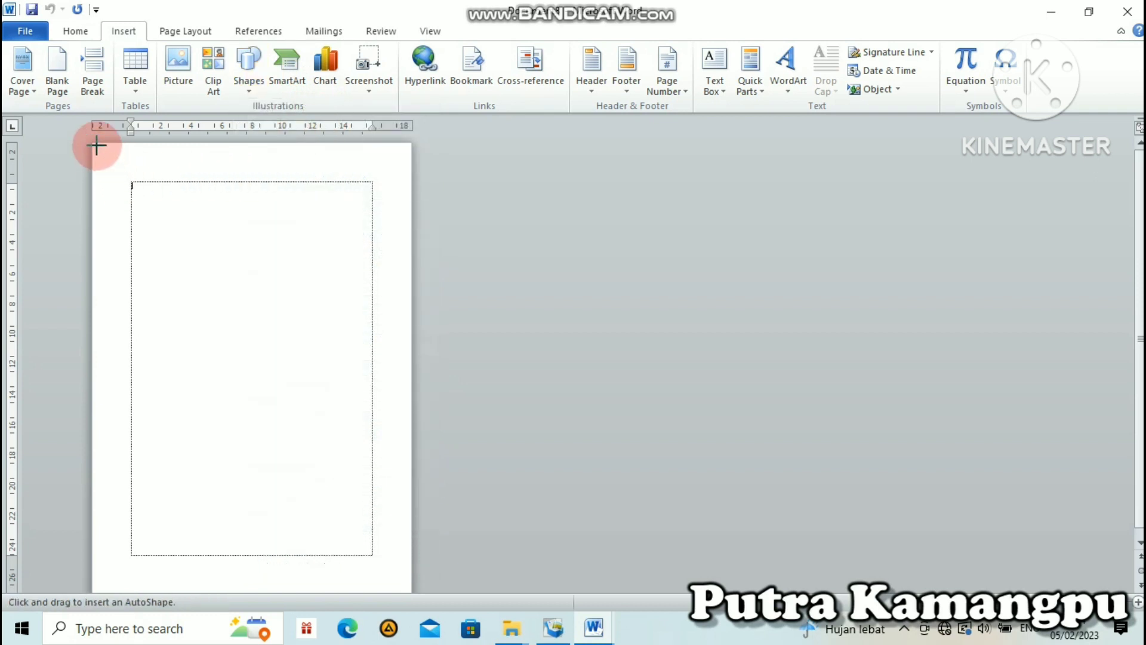
mouse_move(92, 146)
mouse_down()
mouse_move(333, 197)
mouse_move(379, 248)
mouse_move(396, 540)
mouse_move(410, 586)
mouse_up()
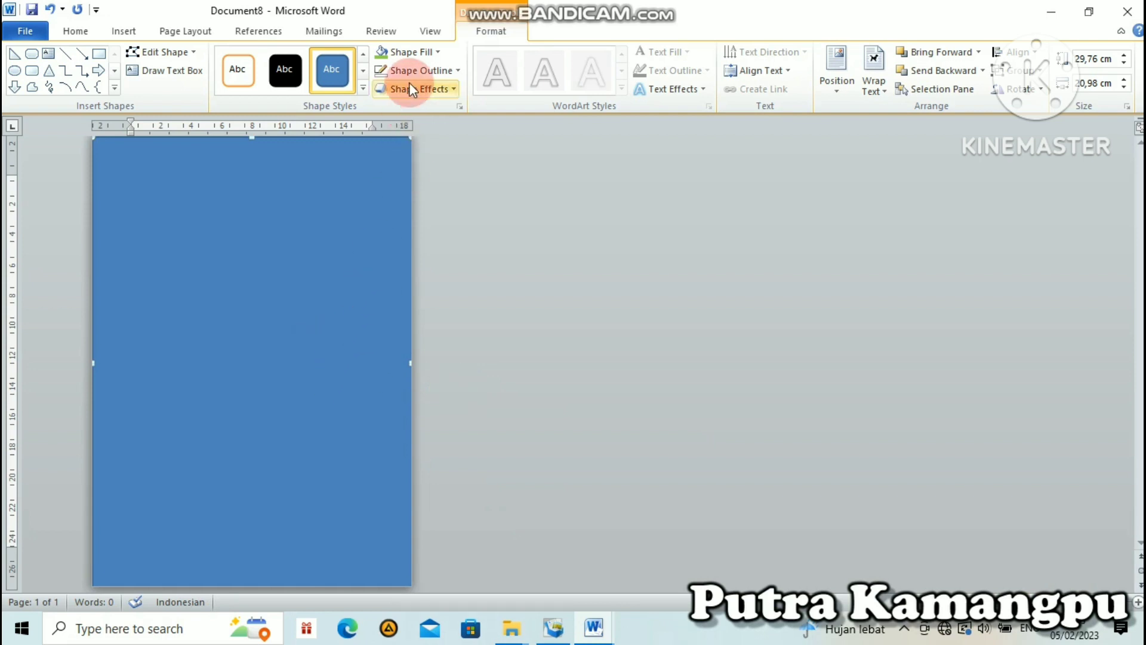
Step: Fill the page-sized rectangle with the lightest aqua theme color and remove its outline
click(442, 53)
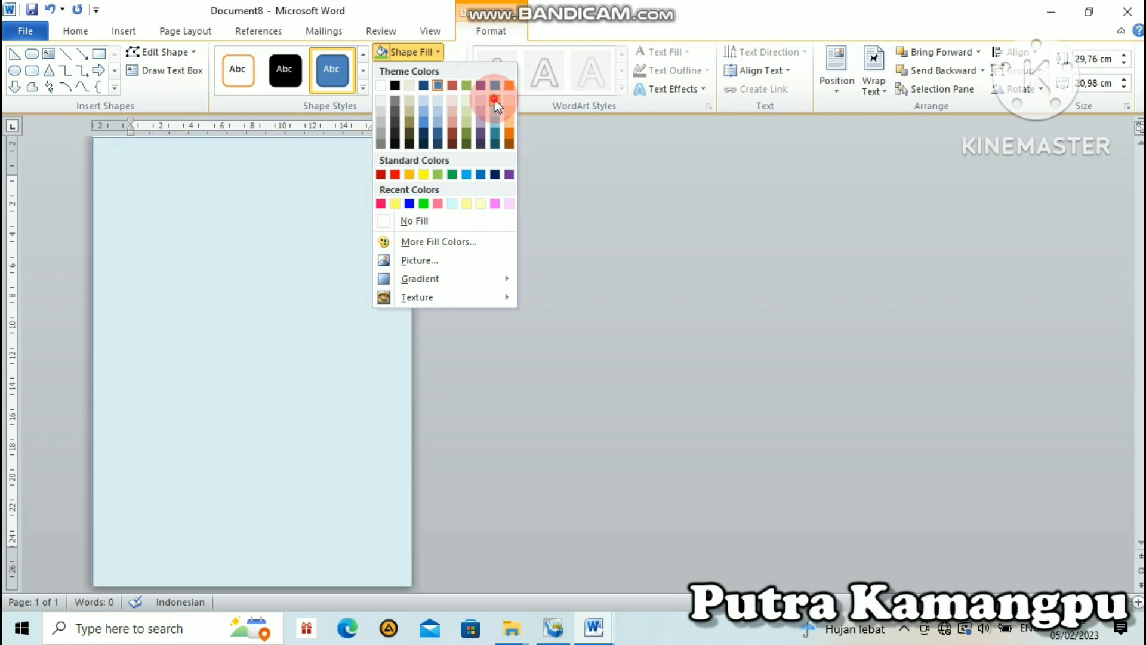
click(494, 98)
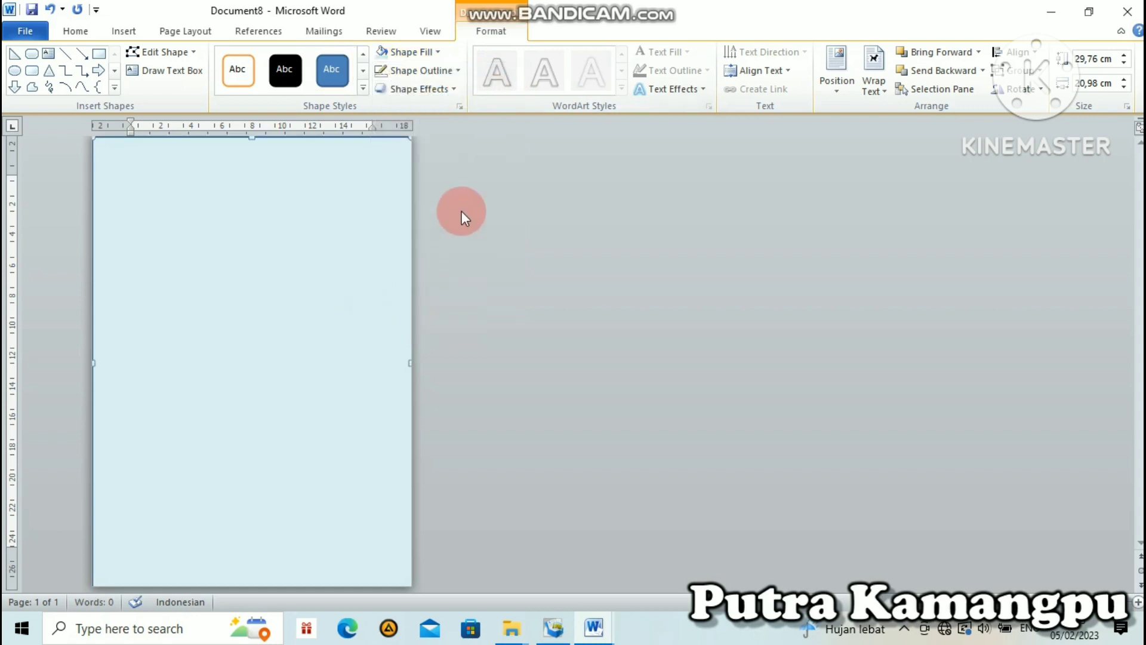
scroll(331, 285, up, 1)
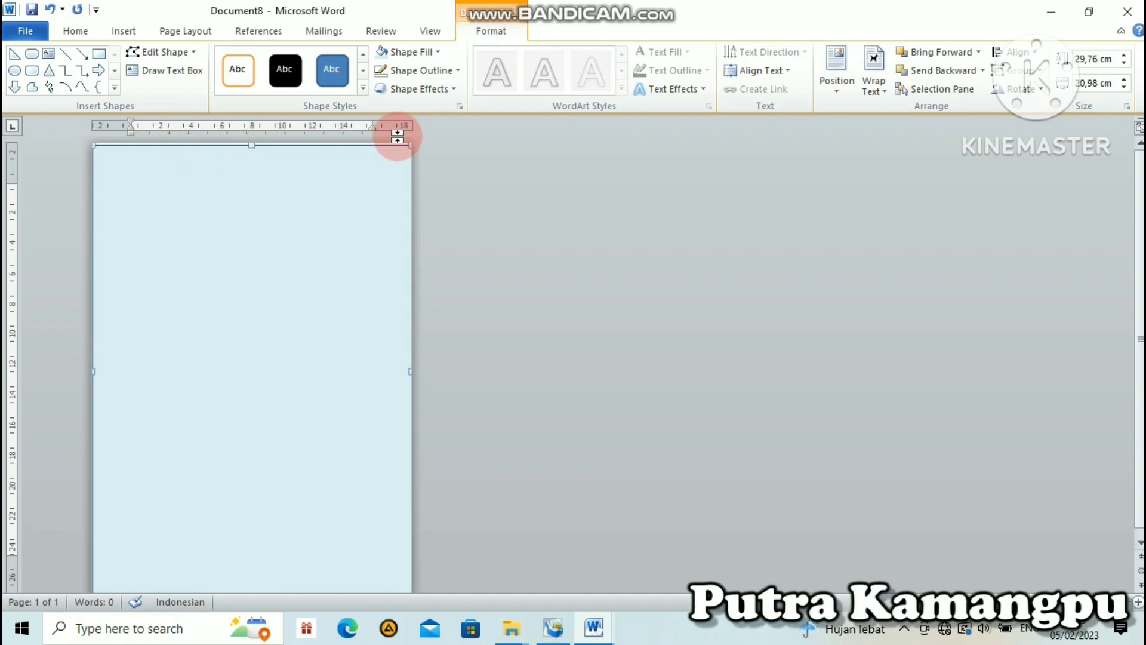
click(456, 72)
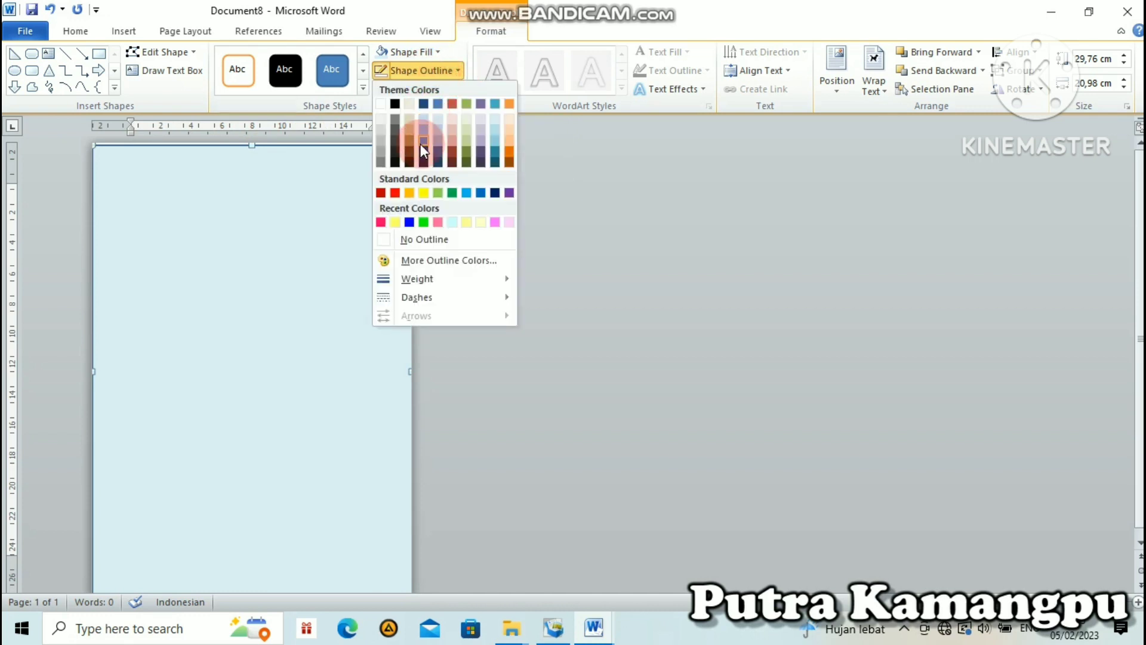
click(410, 239)
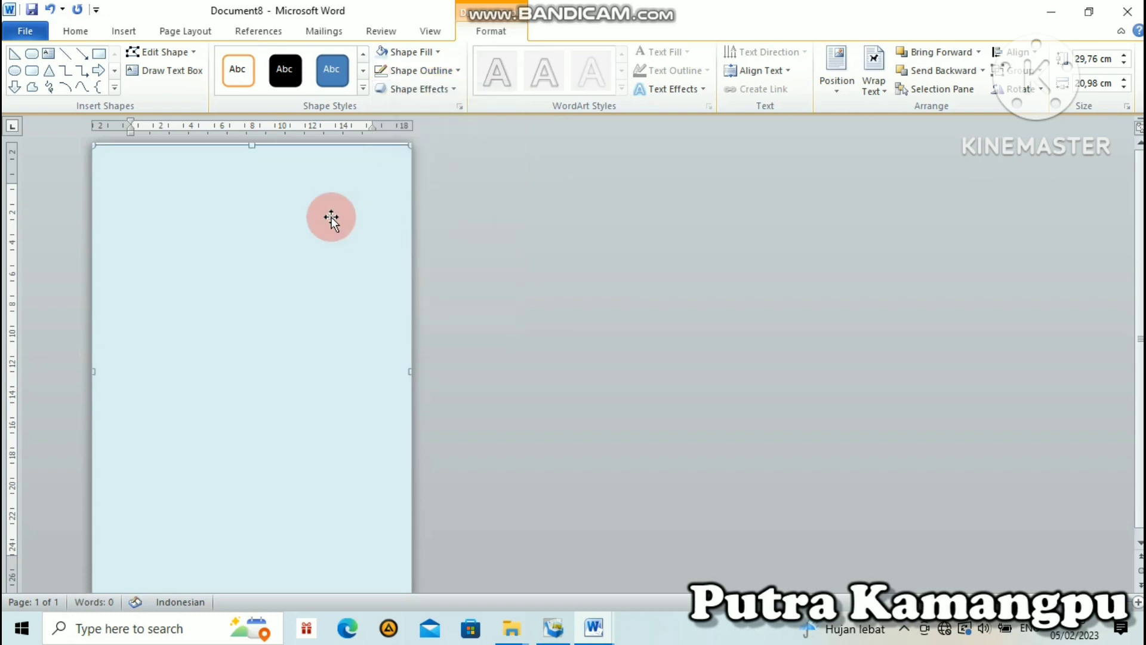
click(472, 217)
click(251, 160)
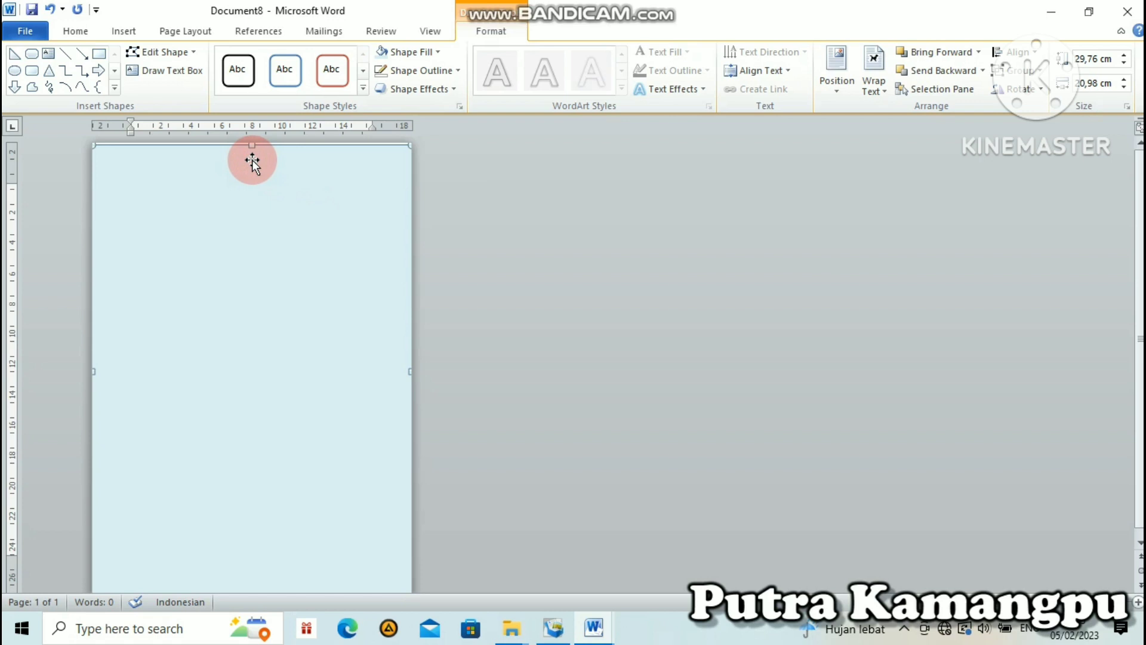
Step: Add a second rectangle along the page's upper edge, spanning the full width of about 21 cm and about 7.2 cm high
scroll(497, 234, down, 1)
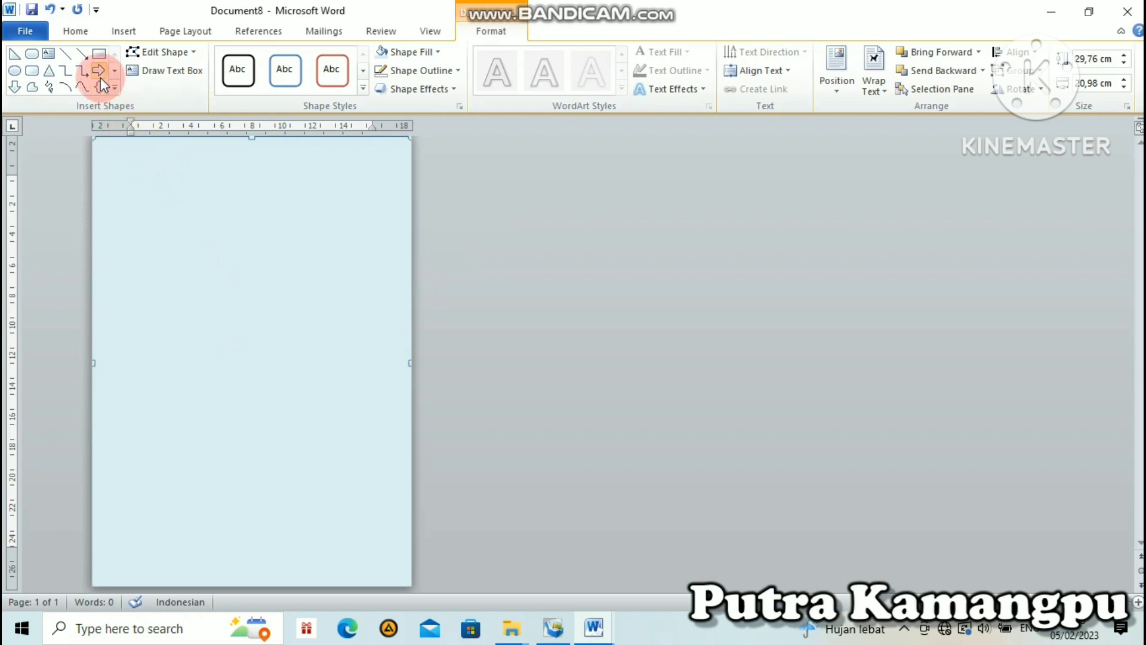
click(99, 54)
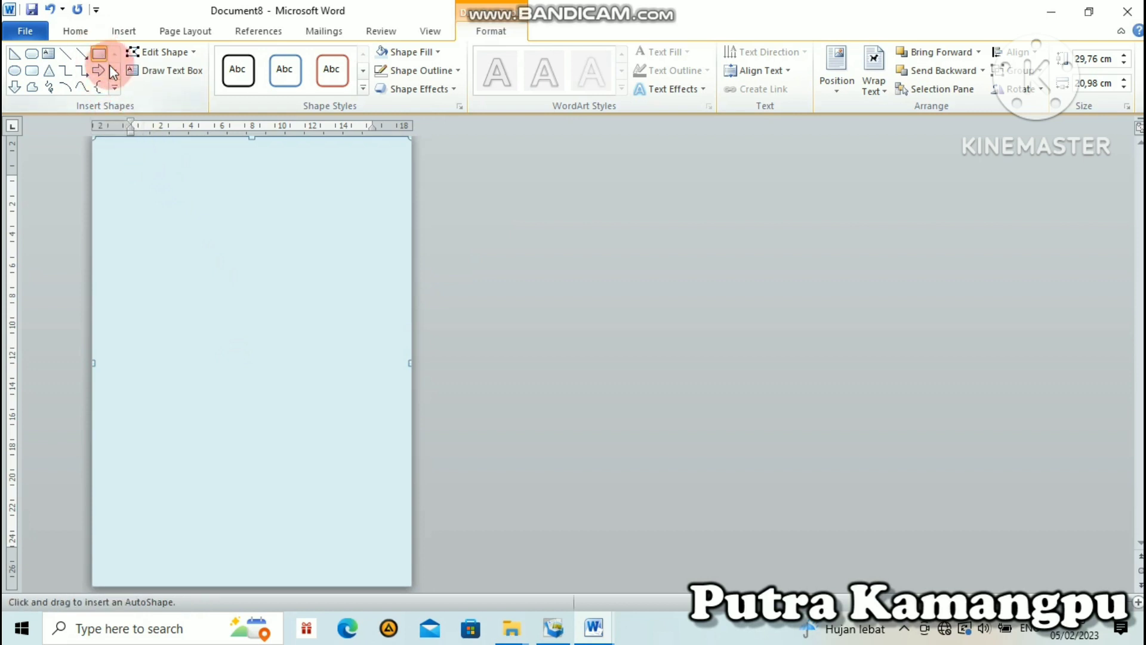
click(144, 188)
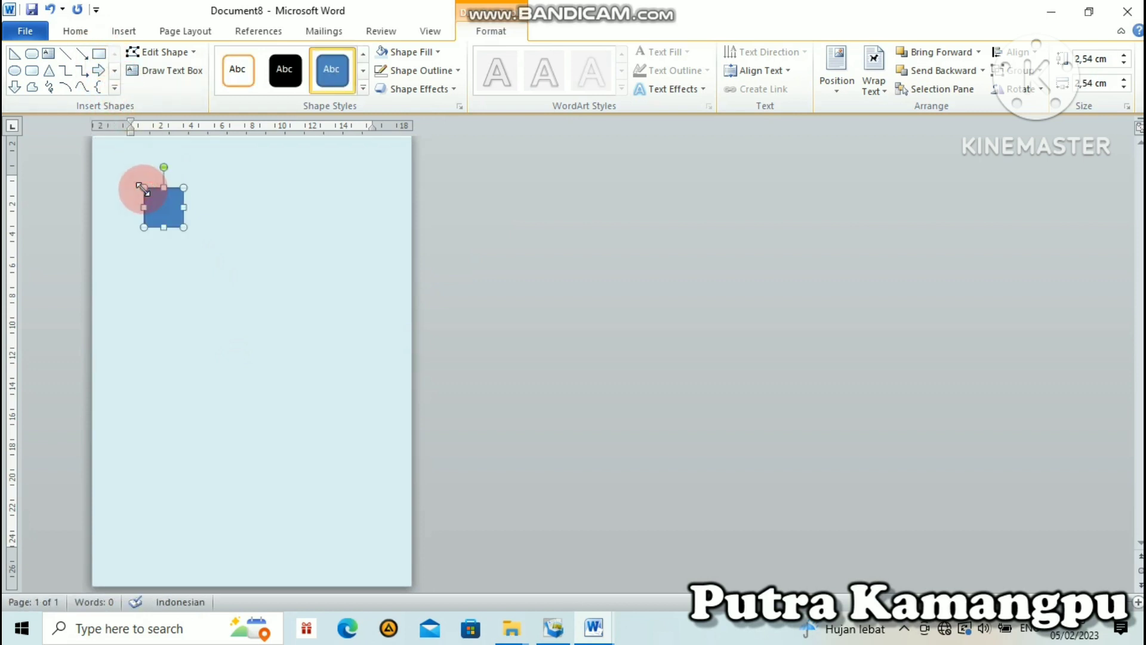
click(181, 205)
drag(181, 205, 411, 197)
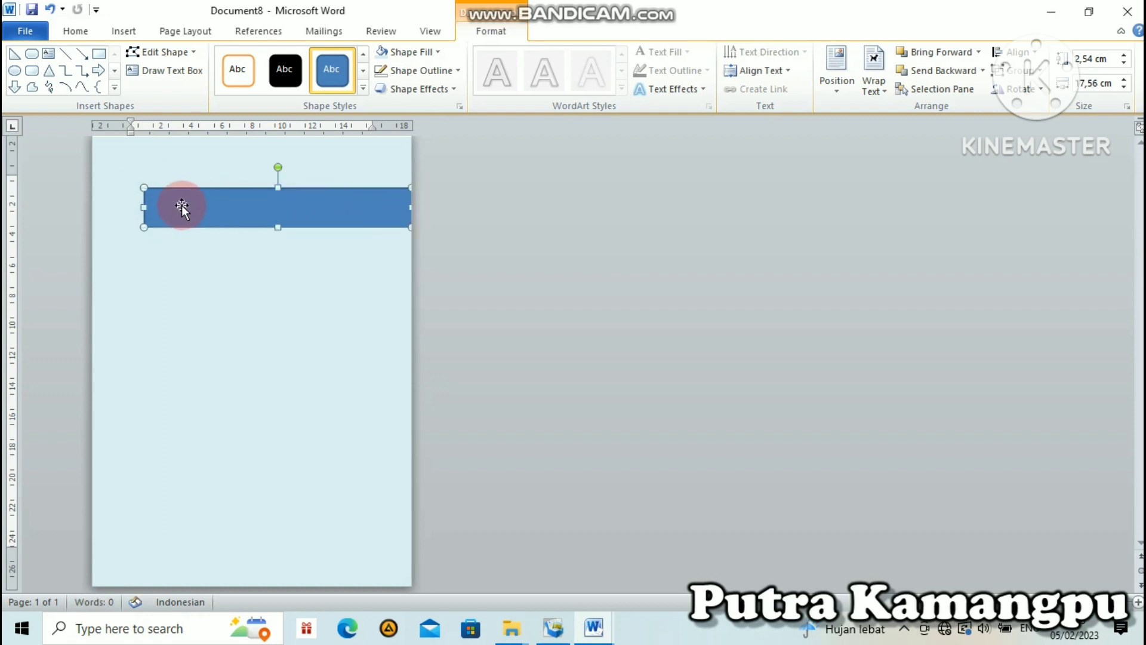
drag(137, 208, 94, 207)
click(249, 203)
drag(254, 189, 251, 140)
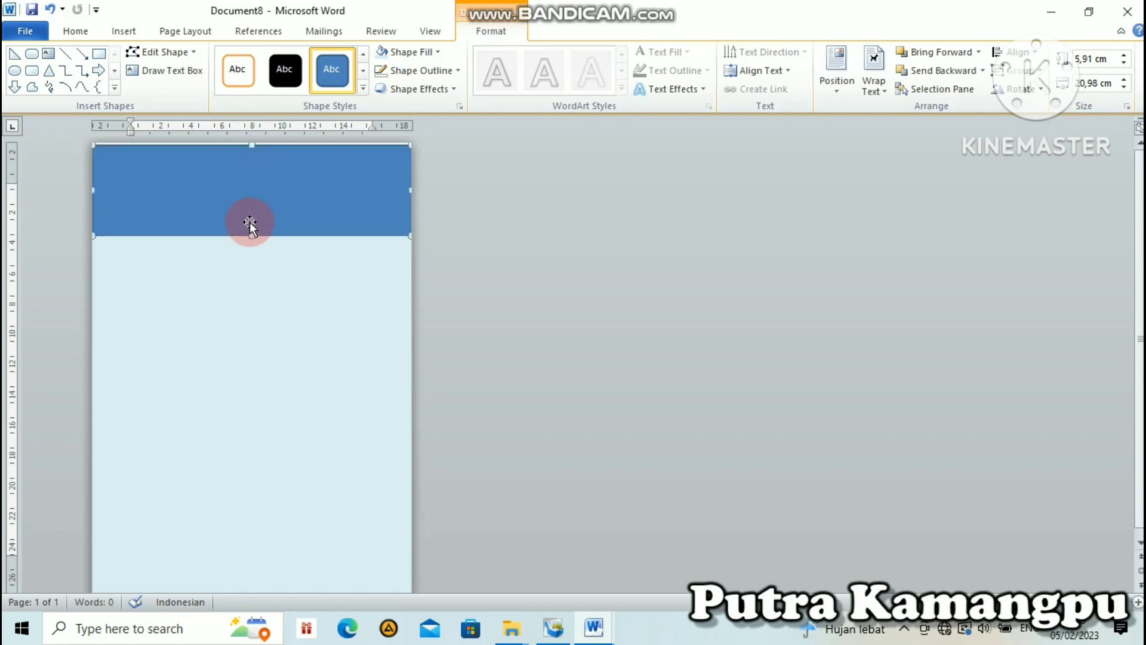
drag(251, 233, 252, 245)
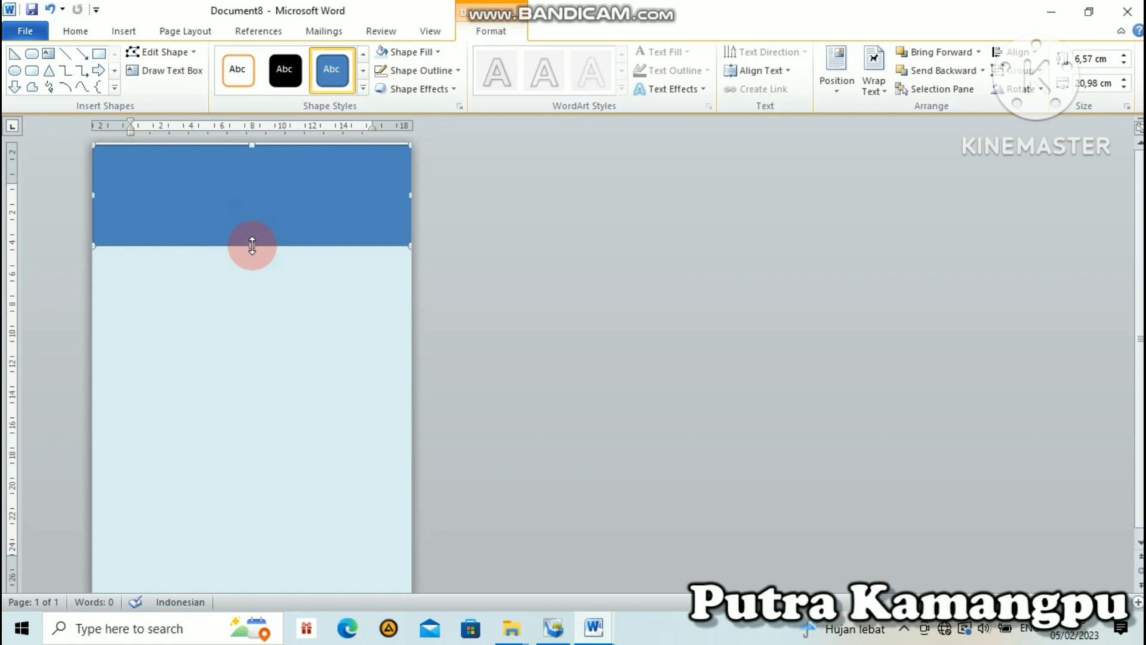
drag(252, 244, 258, 254)
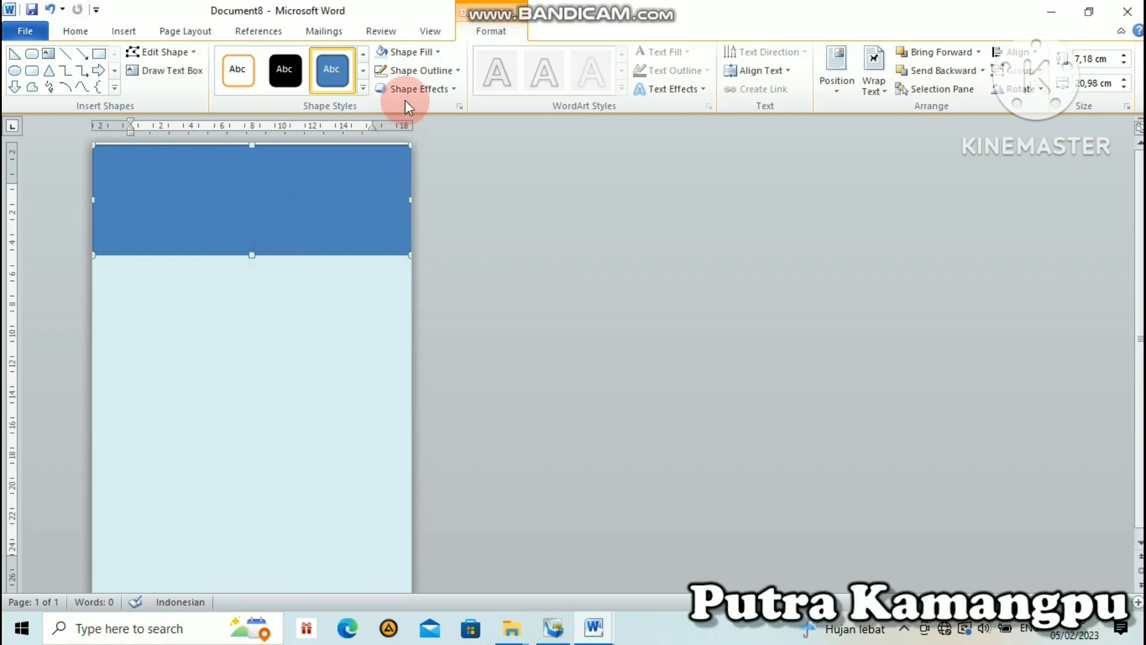
Step: Remove the outline of the upper rectangle and switch its fill to a gradient
click(410, 70)
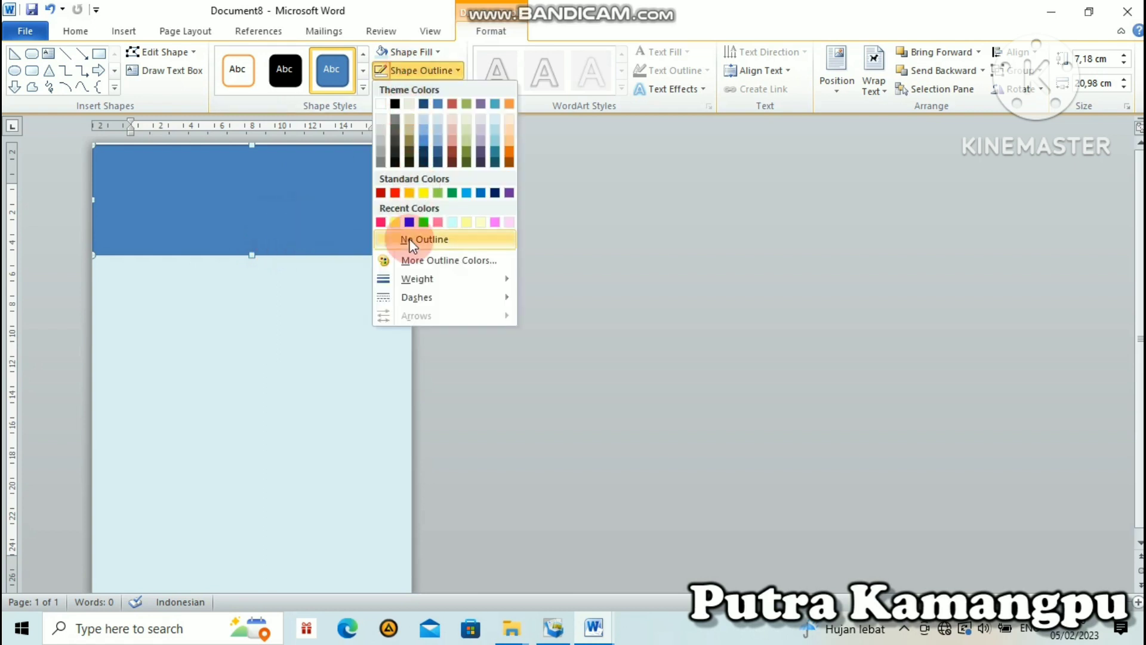
click(409, 238)
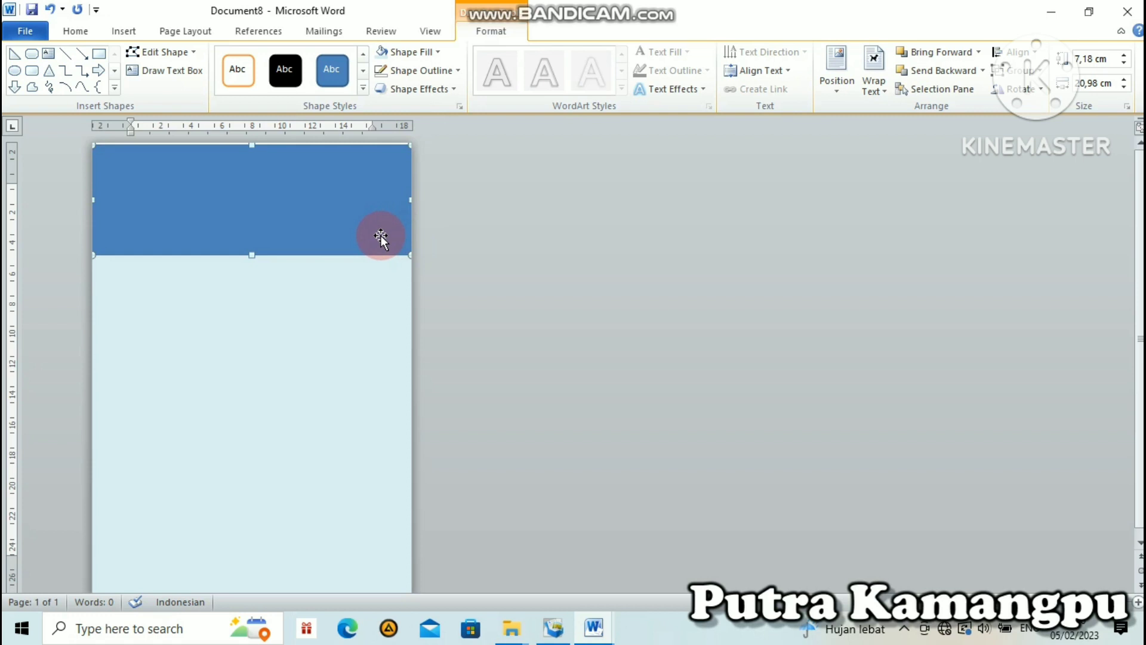
click(438, 52)
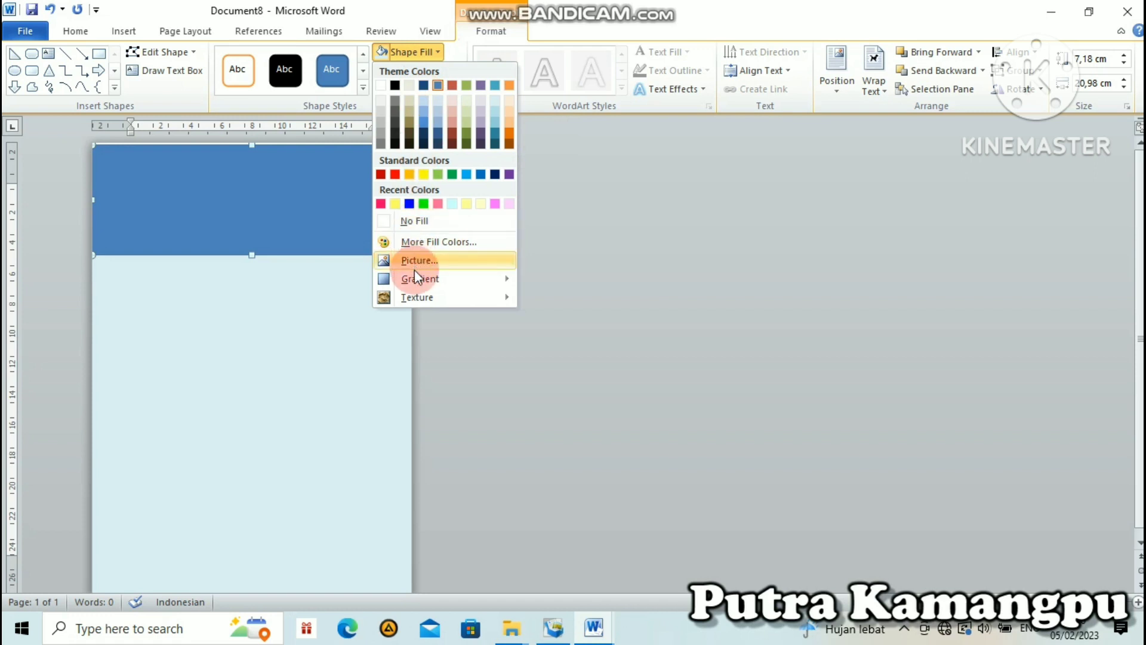
mouse_move(415, 281)
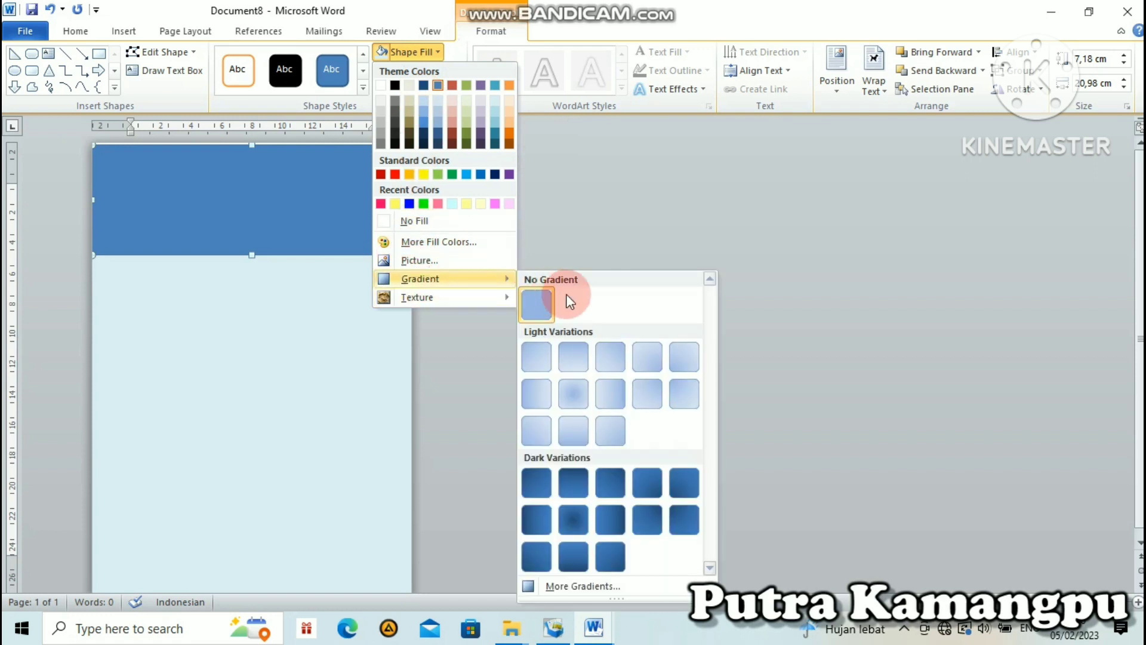
click(553, 583)
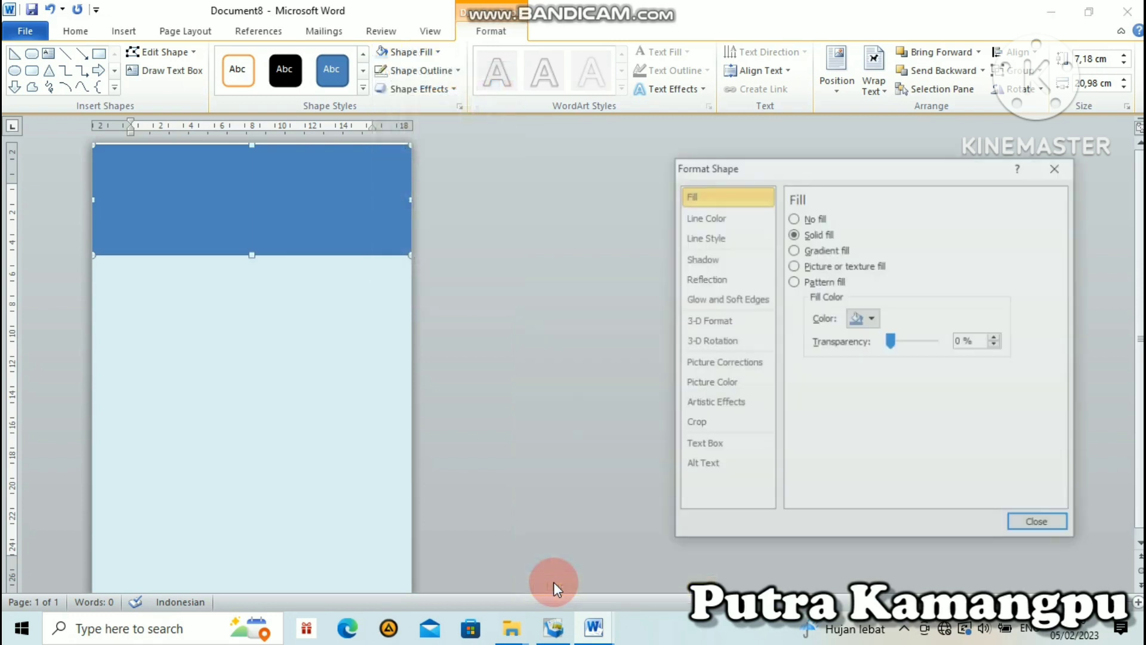
click(793, 251)
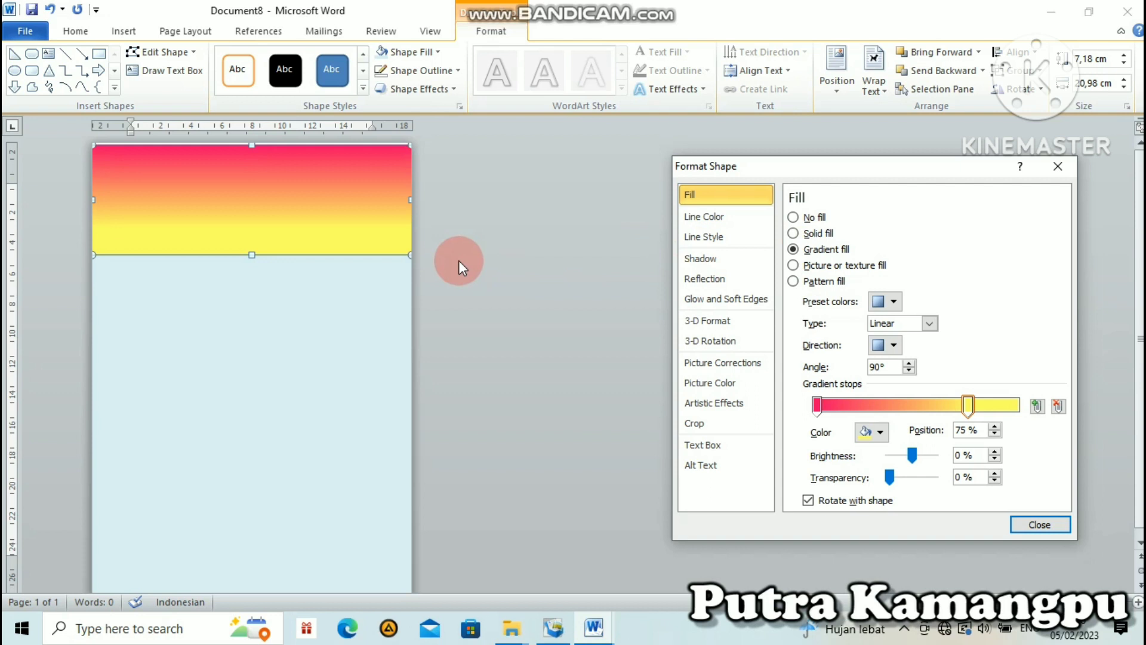
Step: Move the upper rectangle's end gradient stop to 98 % and color it standard yellow
drag(968, 408, 1010, 407)
drag(1016, 406, 1019, 406)
click(880, 431)
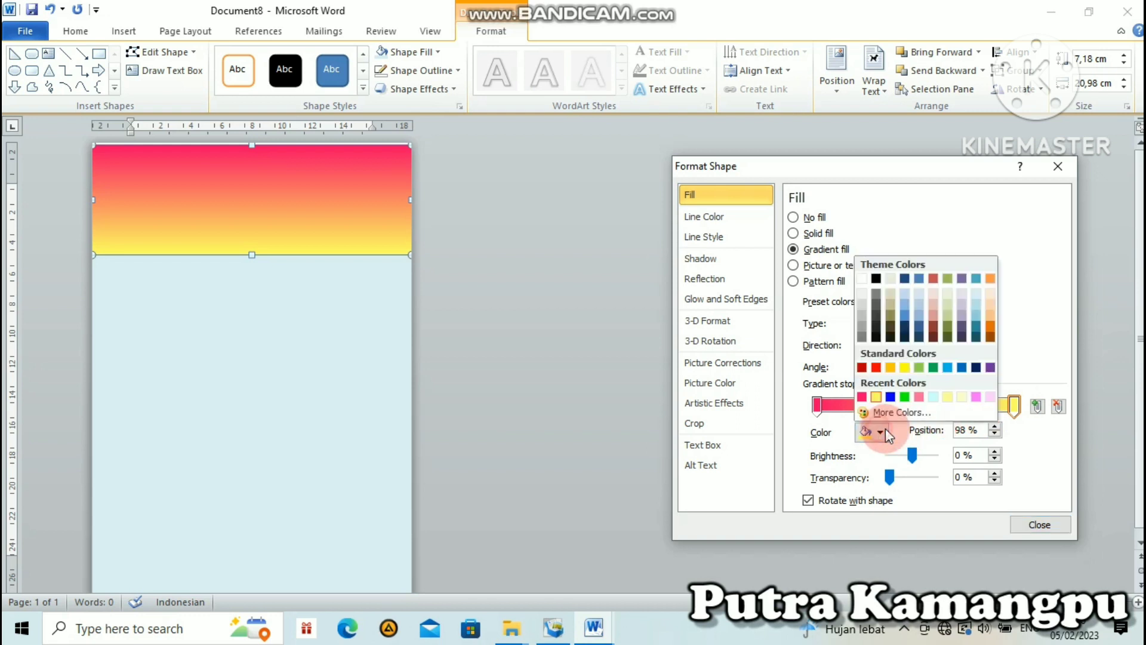
click(904, 397)
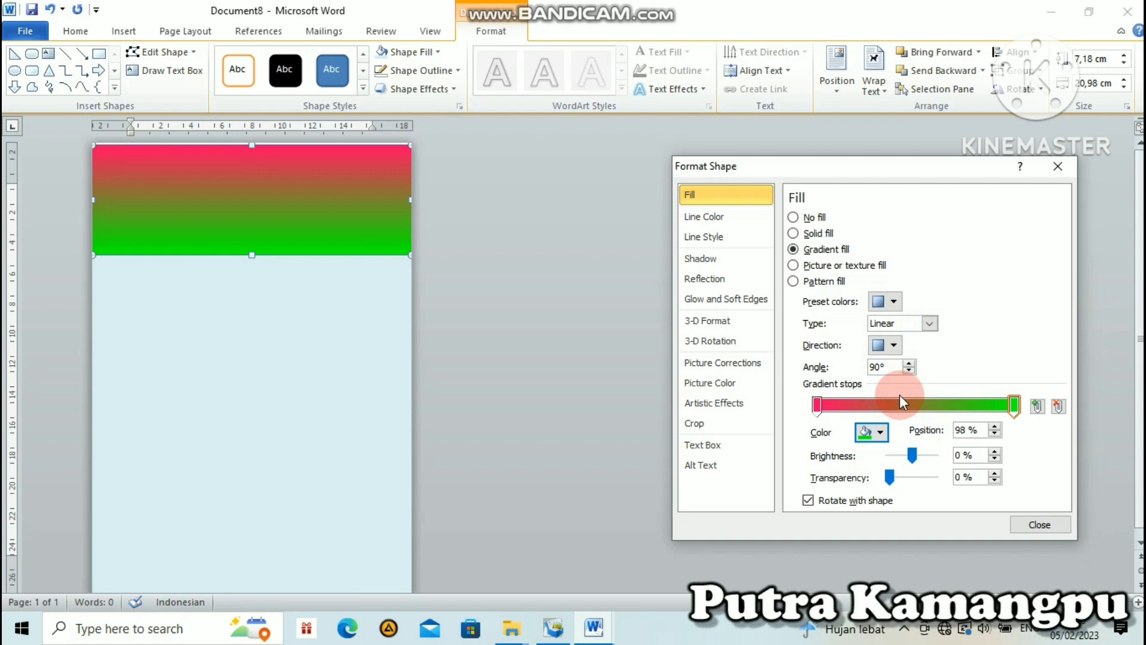
click(880, 432)
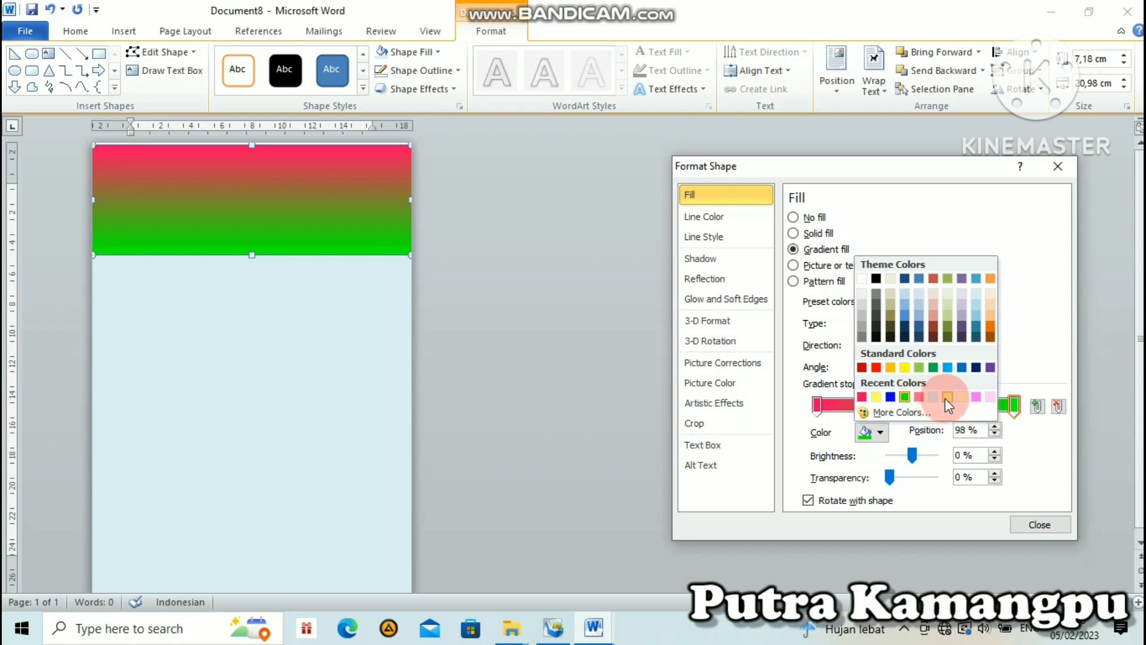
click(904, 365)
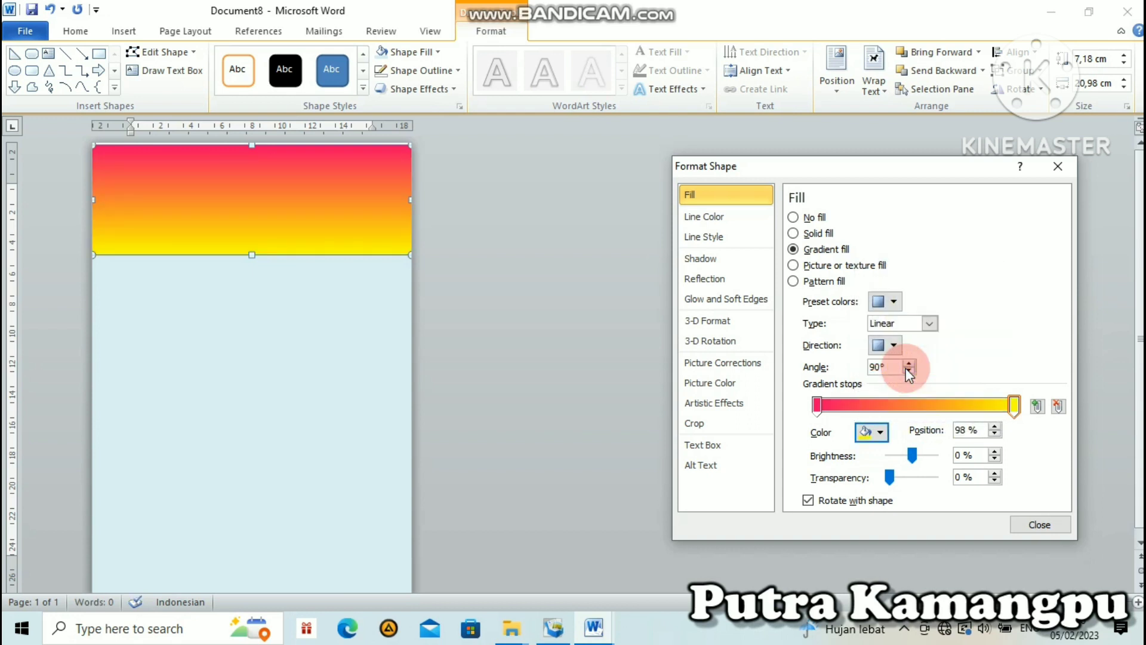
Step: Color the upper rectangle's starting gradient stop with the bright green from the recent colors
click(818, 404)
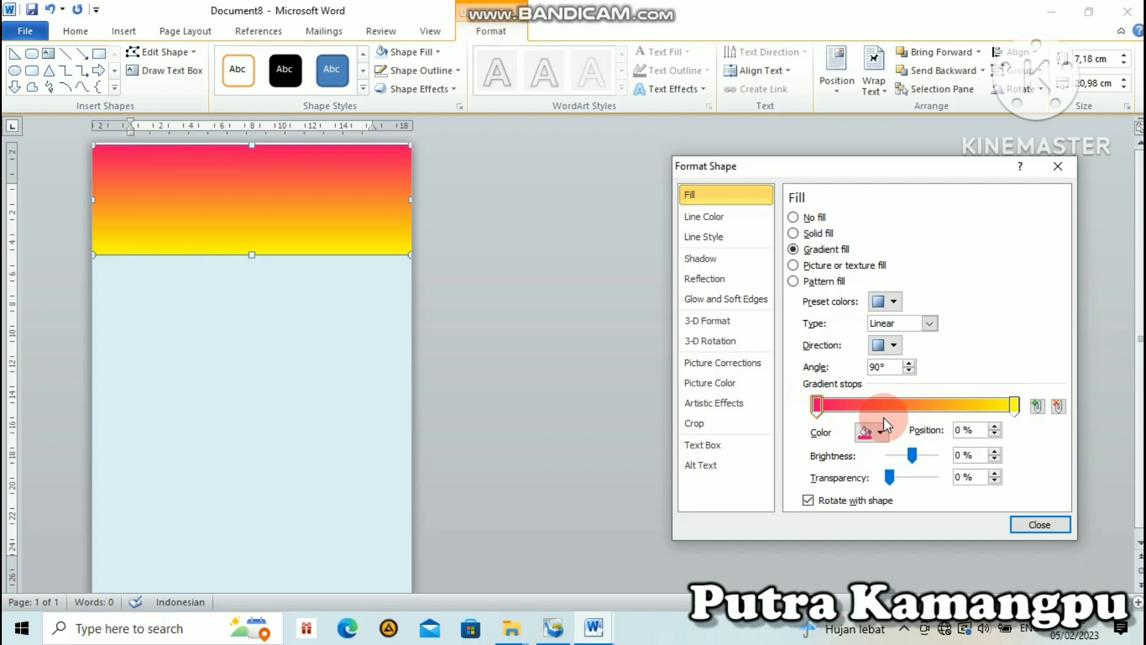
click(883, 428)
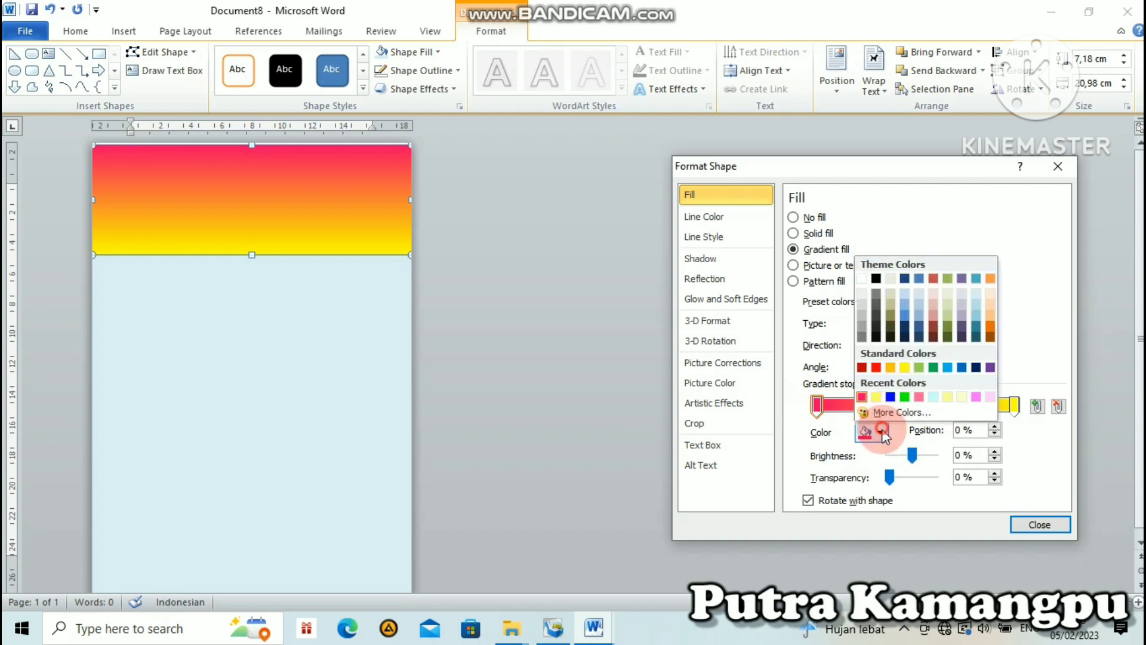
click(904, 397)
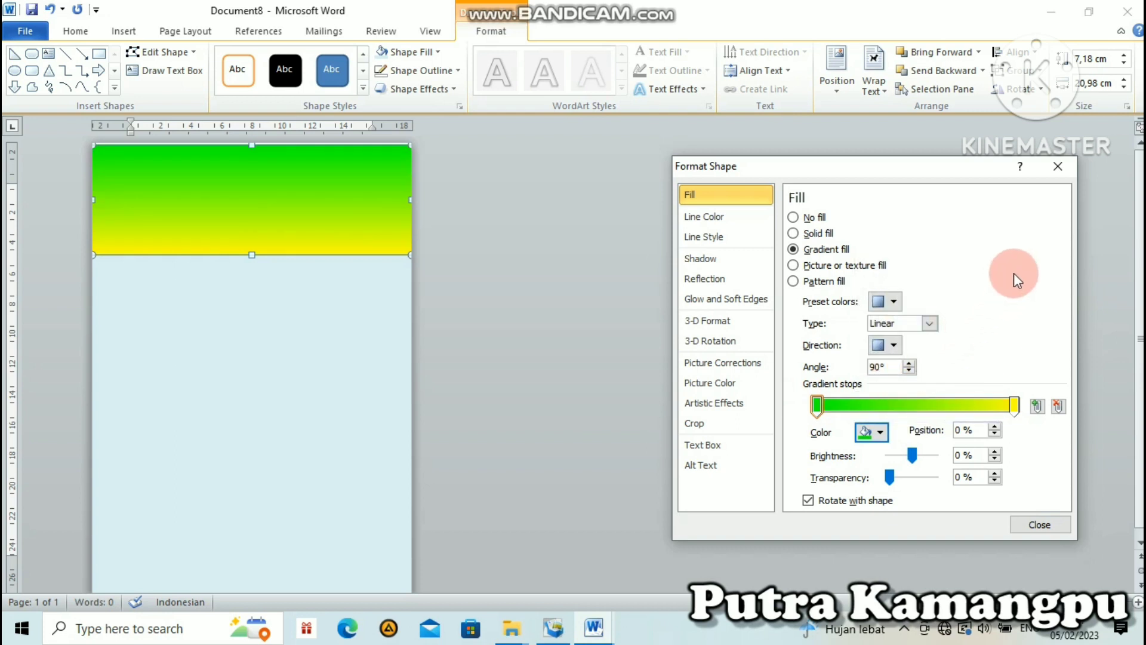
click(1030, 524)
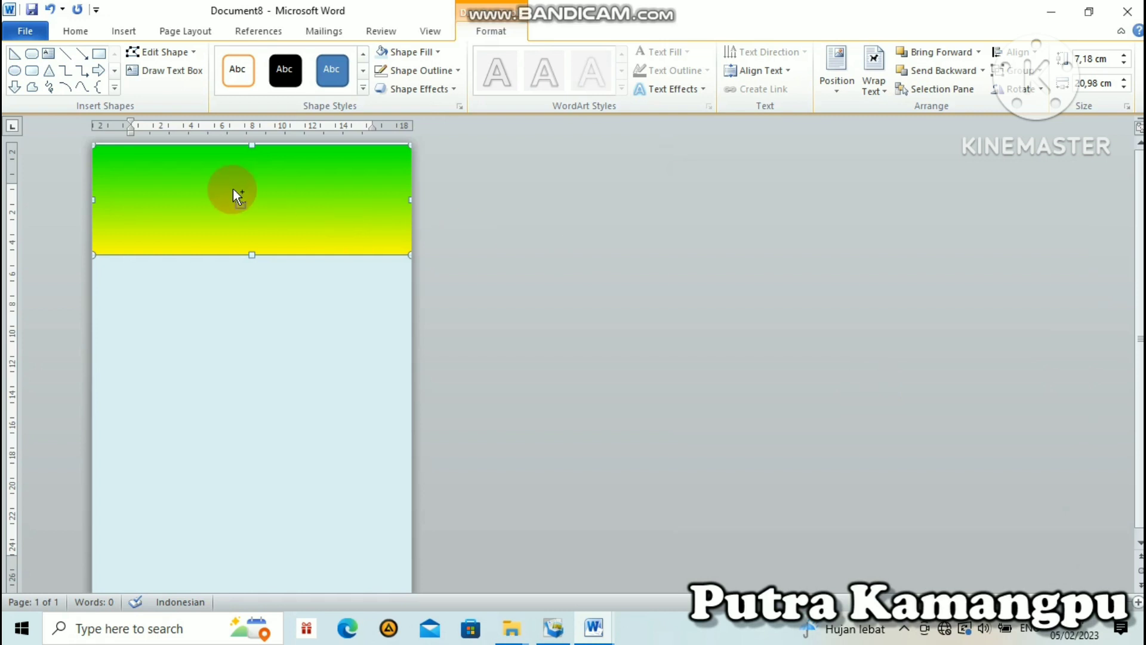
key(ctrl+v)
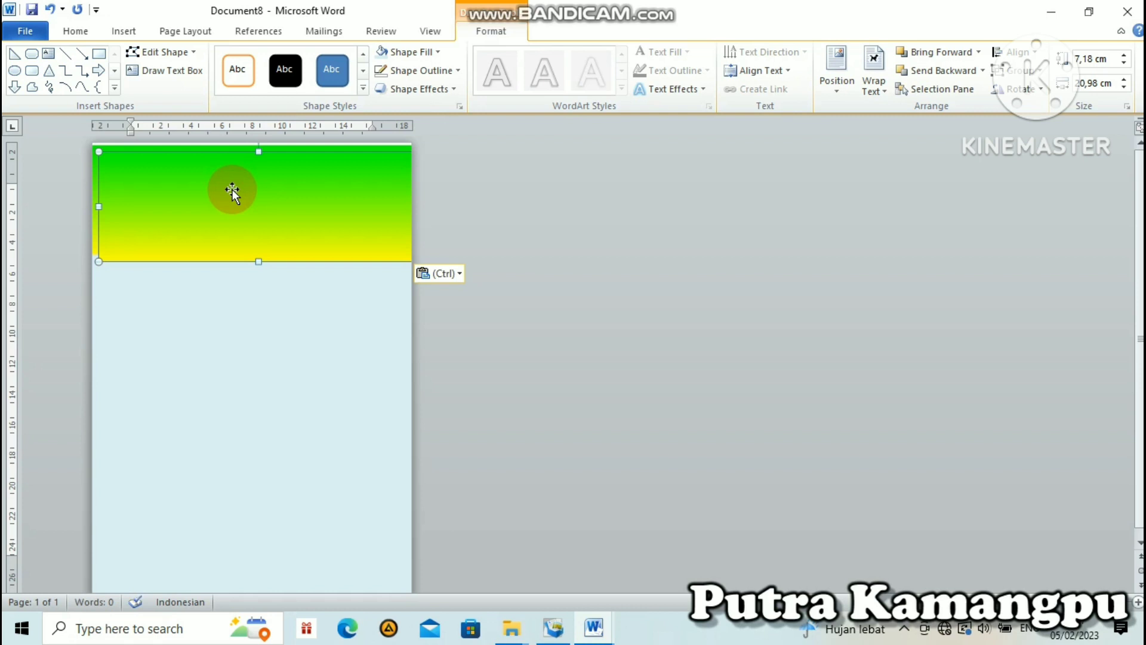
drag(211, 197, 187, 417)
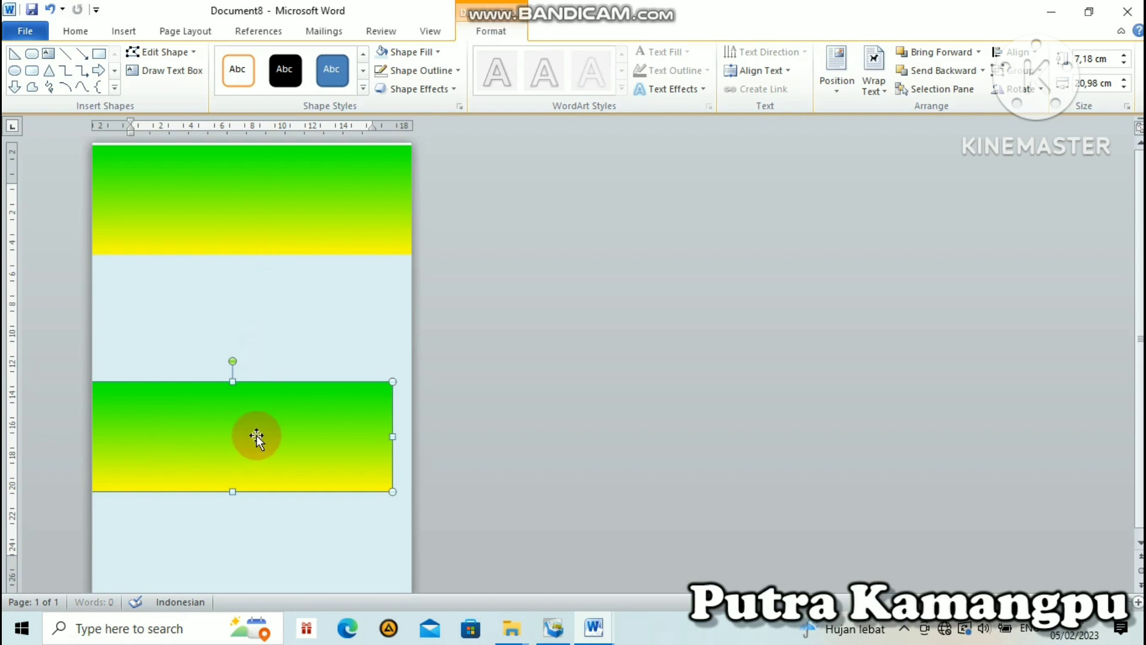
key(Delete)
Step: Edit the points of the green-yellow rectangle to bend its lower edge into a wave that arches upward in its left half
click(264, 220)
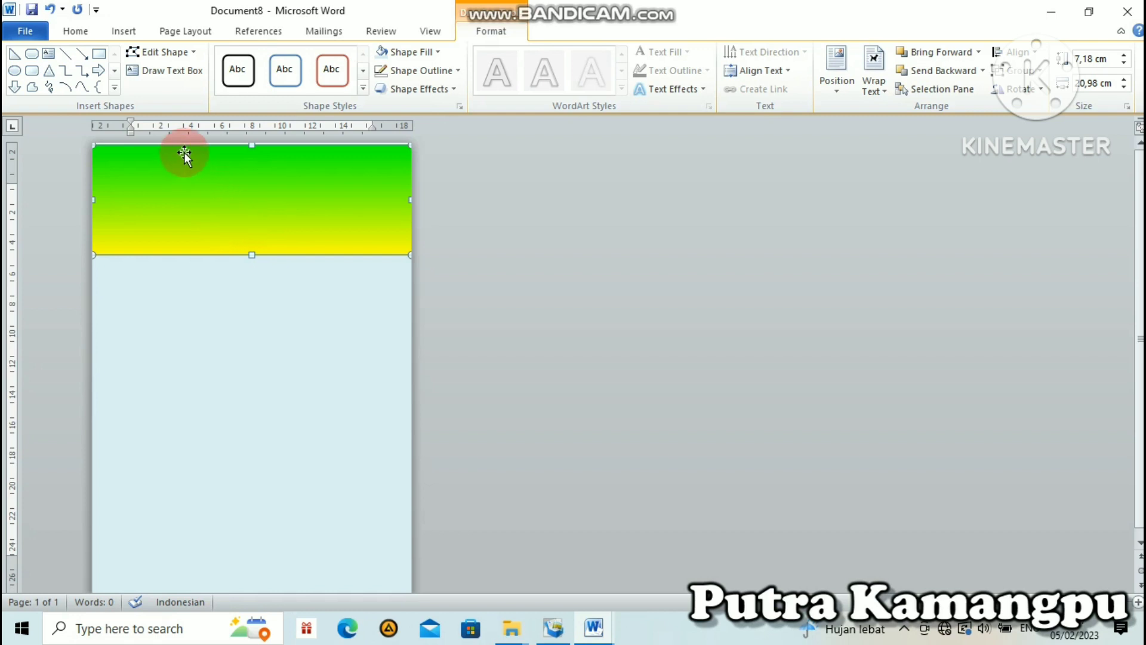
click(179, 76)
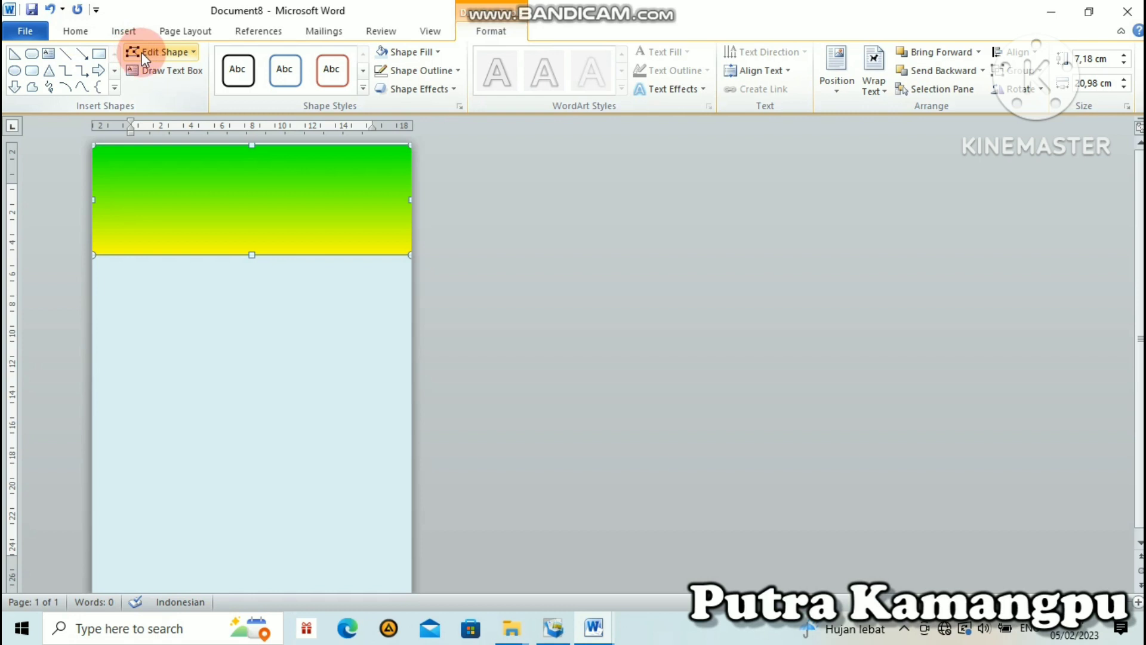
click(192, 53)
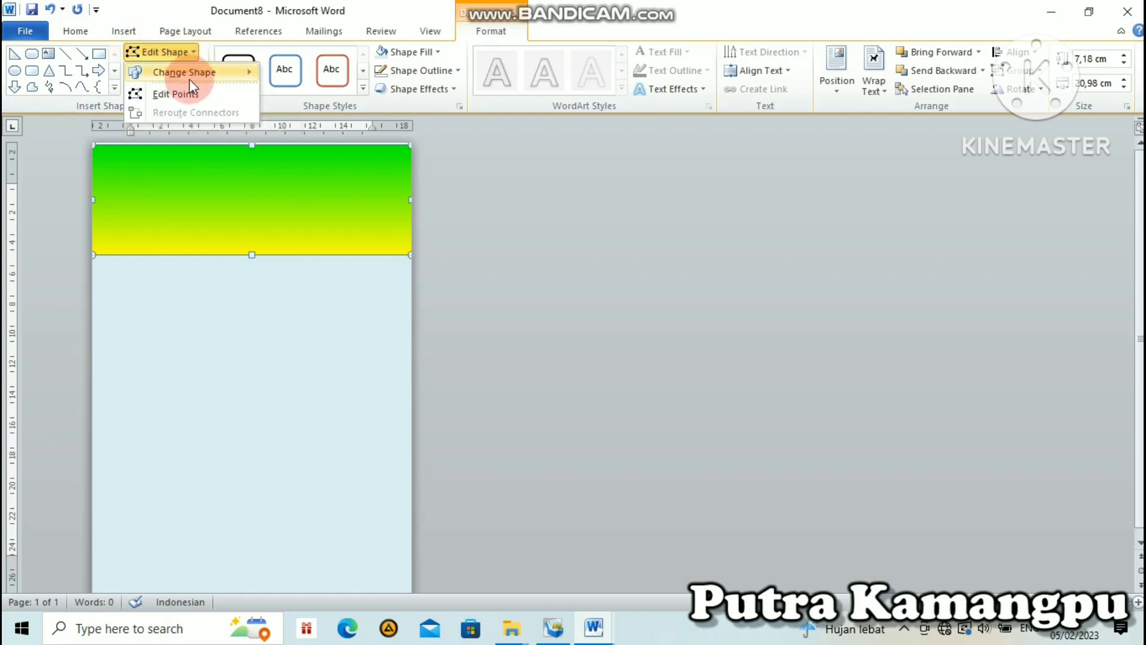
click(192, 96)
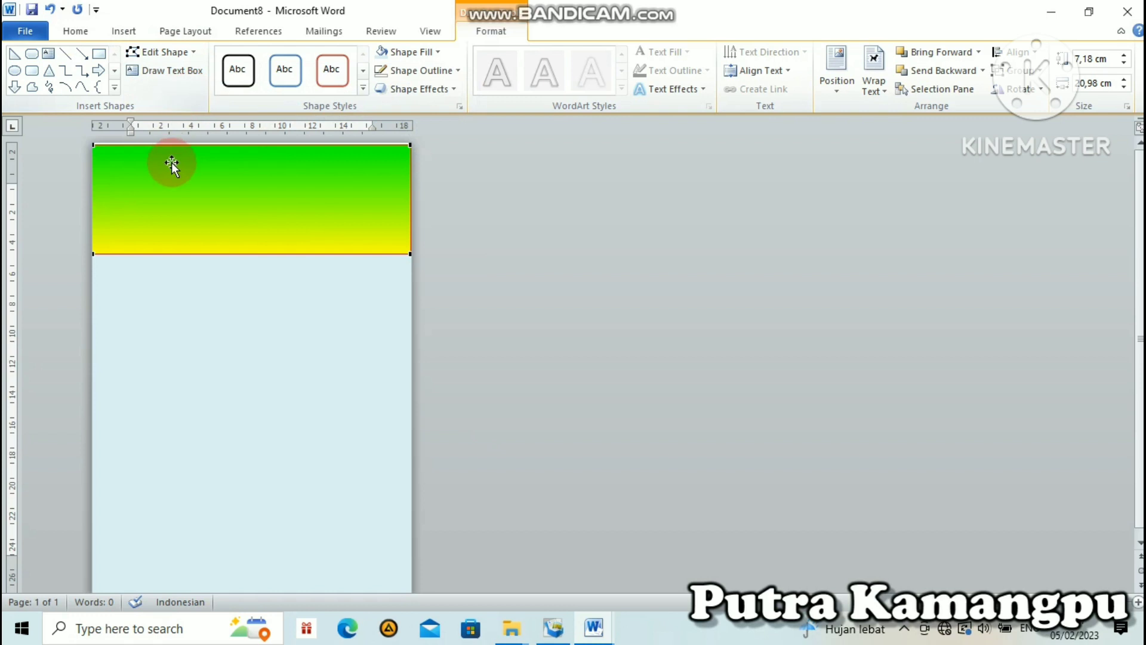
drag(110, 250, 94, 253)
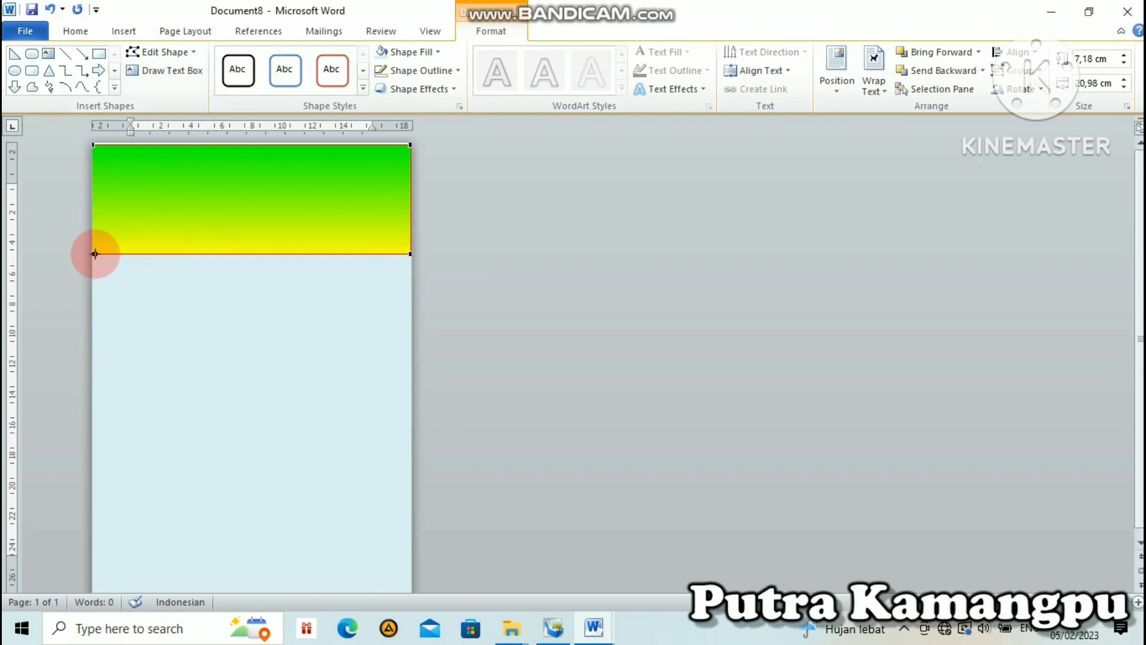
click(94, 255)
click(134, 260)
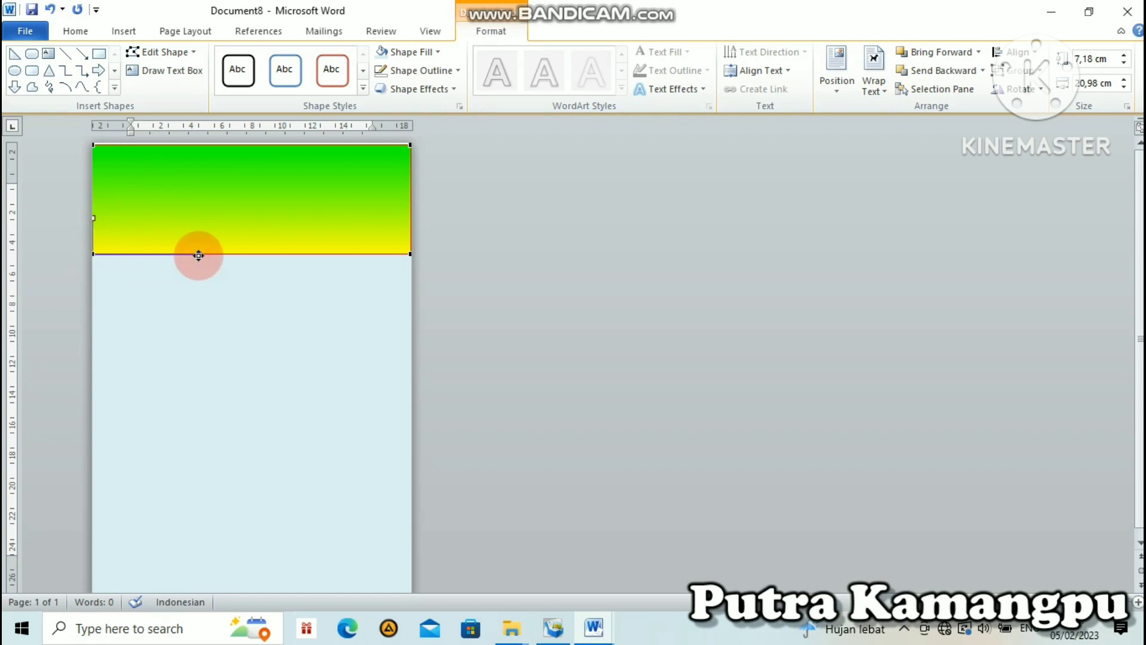
drag(198, 256, 197, 153)
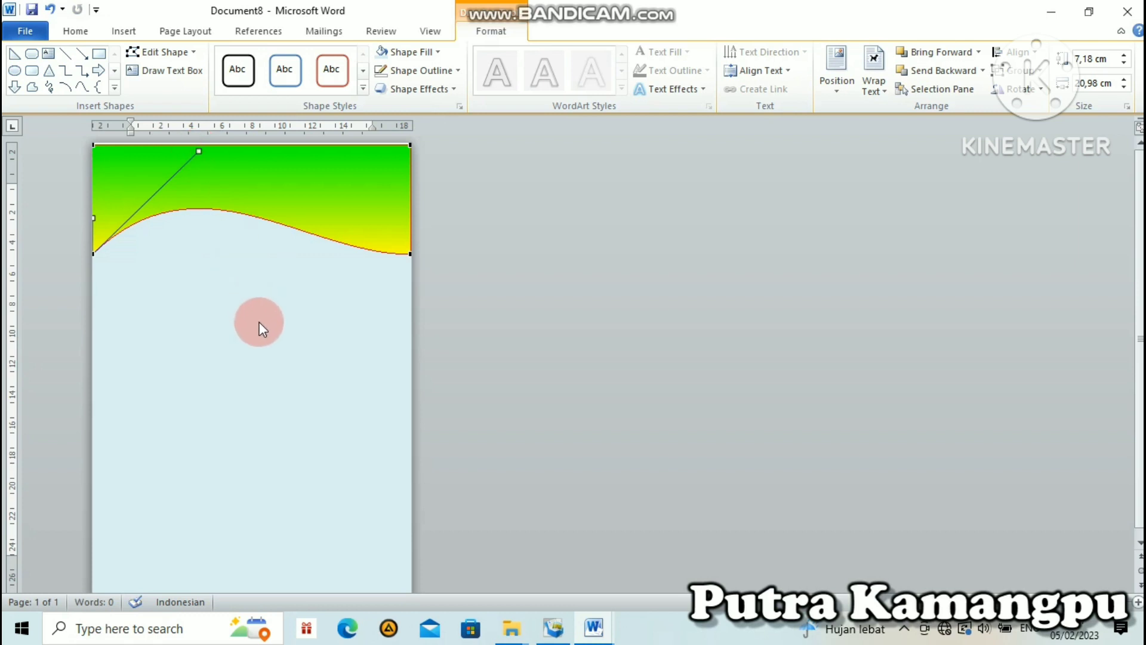
click(263, 305)
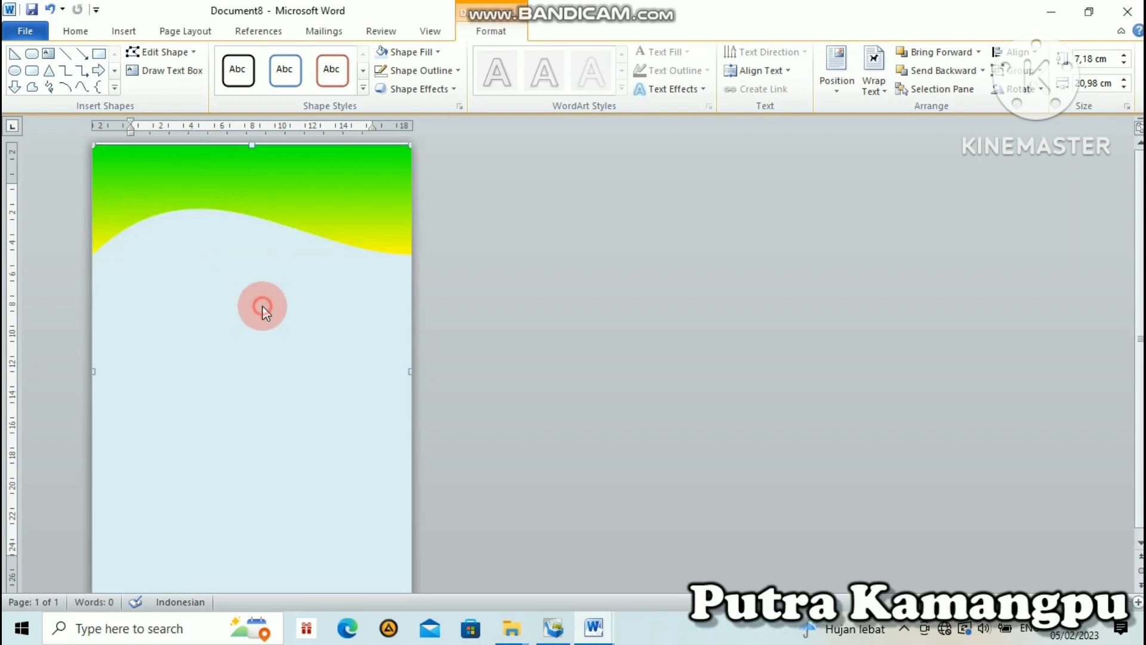
Step: Duplicate the green-yellow wavy shape and move the copy down over the original
click(283, 191)
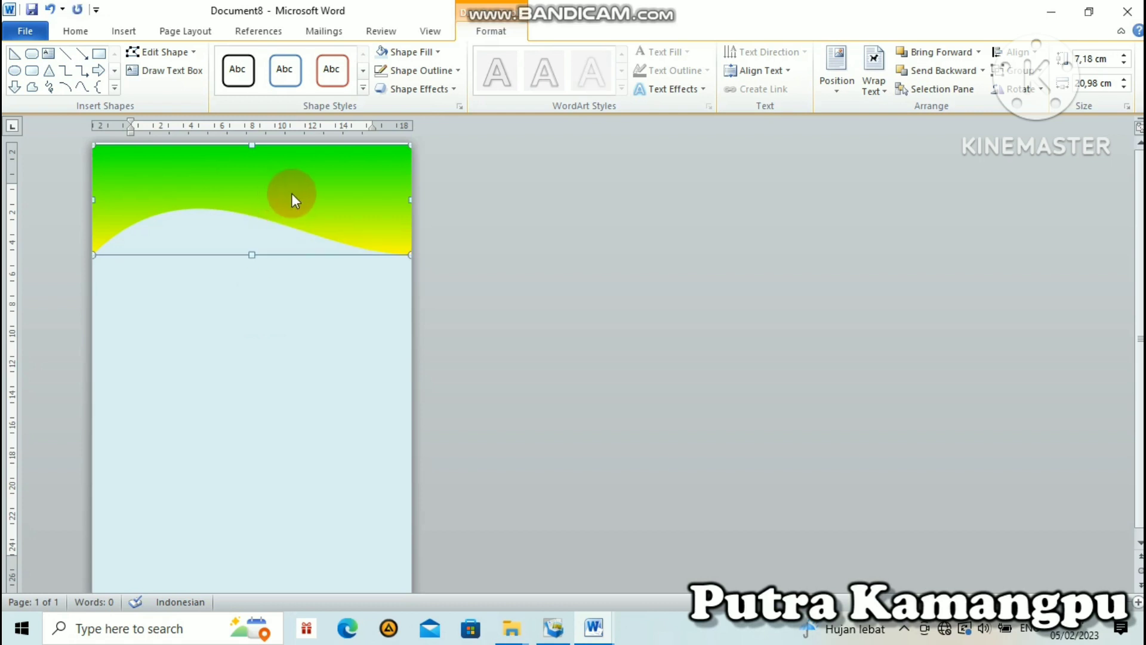
key(ctrl+v)
drag(292, 192, 295, 249)
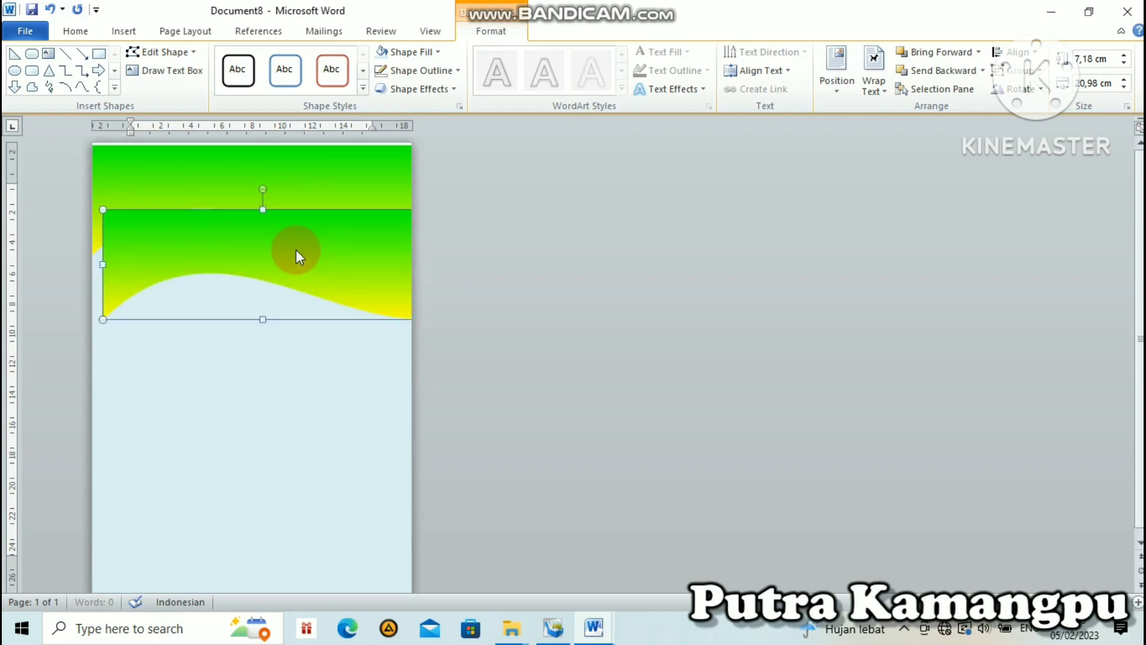
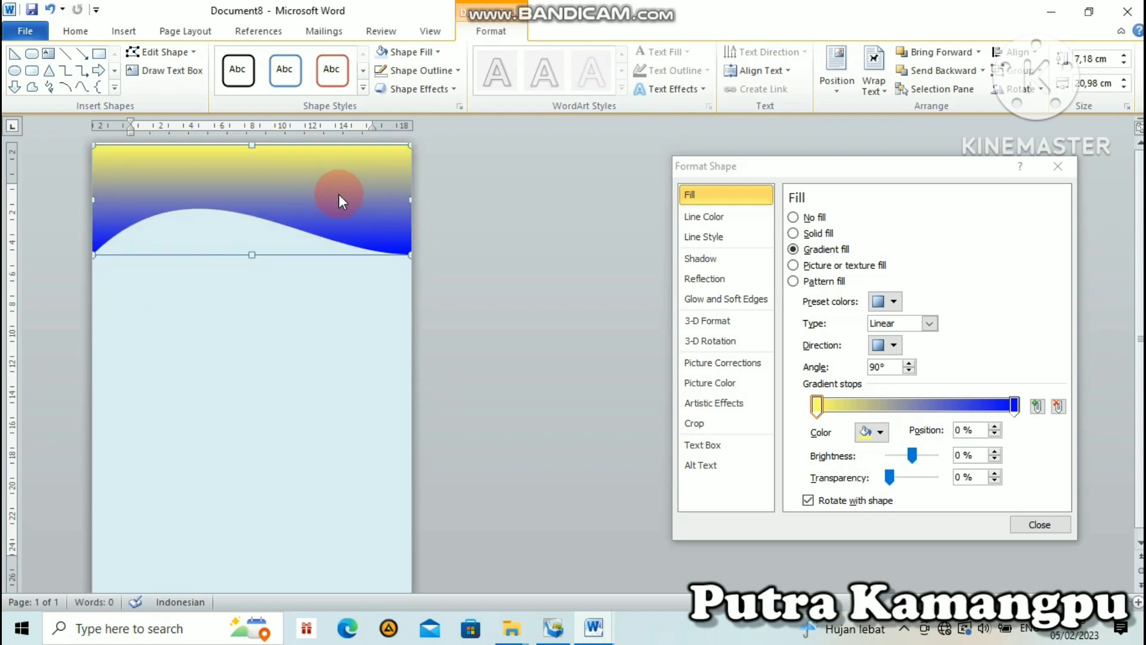
Step: Stretch the green-yellow wavy shape to about 8.7 cm high and lay the yellow-blue copy over it at the page's upper edge
drag(338, 194, 355, 343)
click(281, 184)
drag(248, 259, 251, 279)
drag(283, 354, 270, 195)
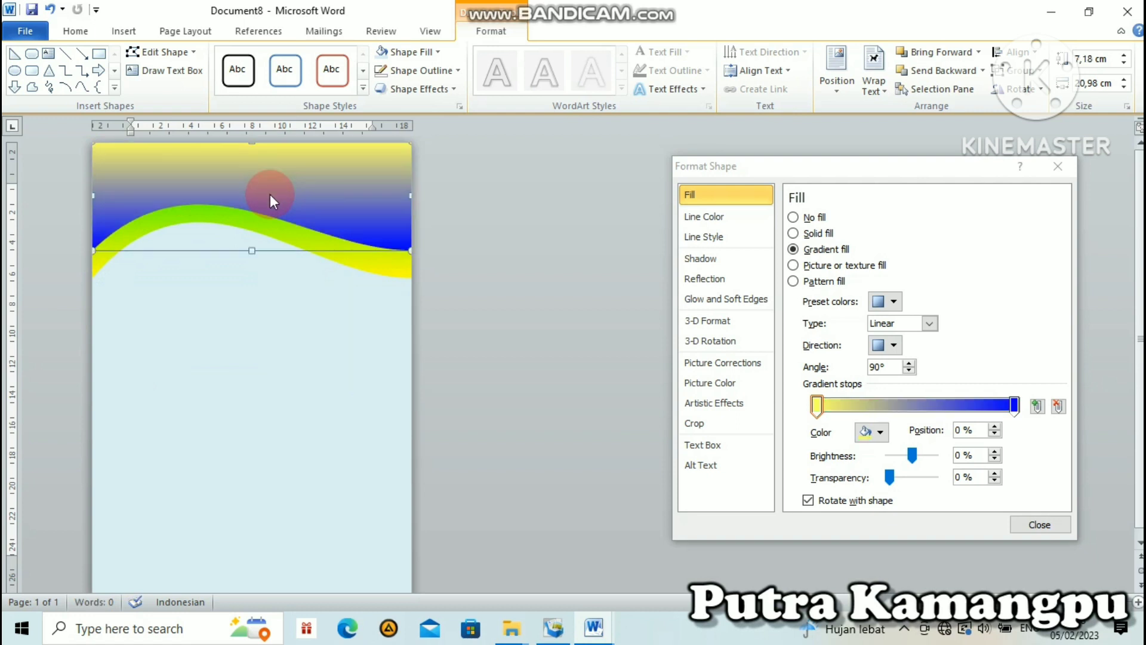
Step: Set the rear wave's first gradient stop to 31 % in the recent pink-red and move its yellow stop to 90 %
click(243, 216)
drag(816, 407, 883, 400)
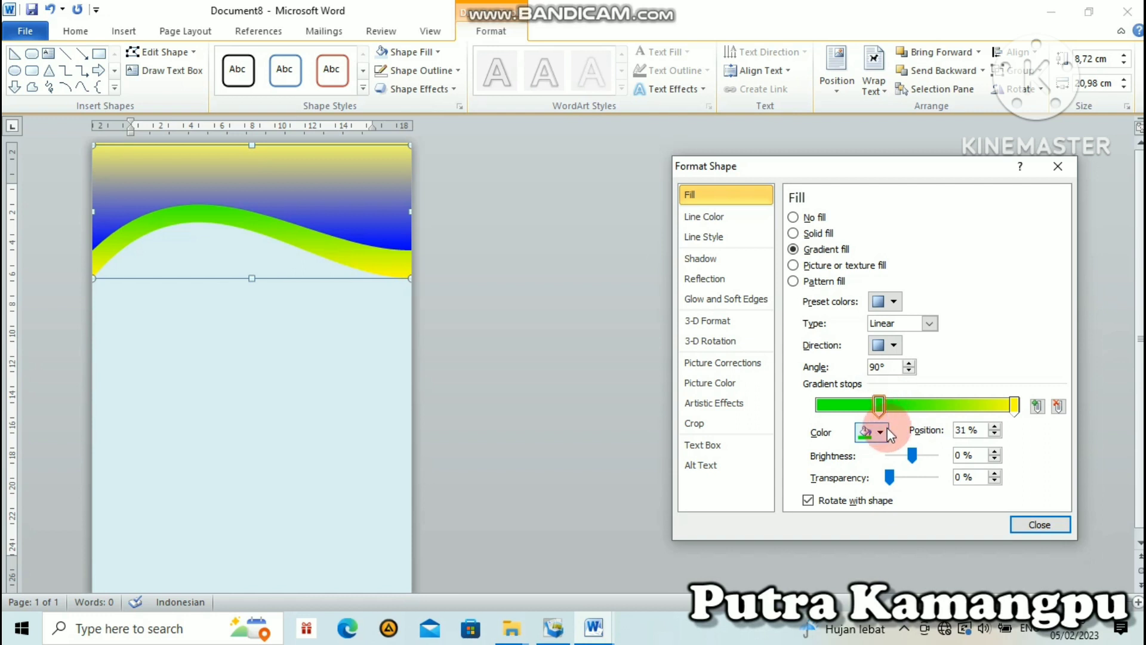
click(883, 430)
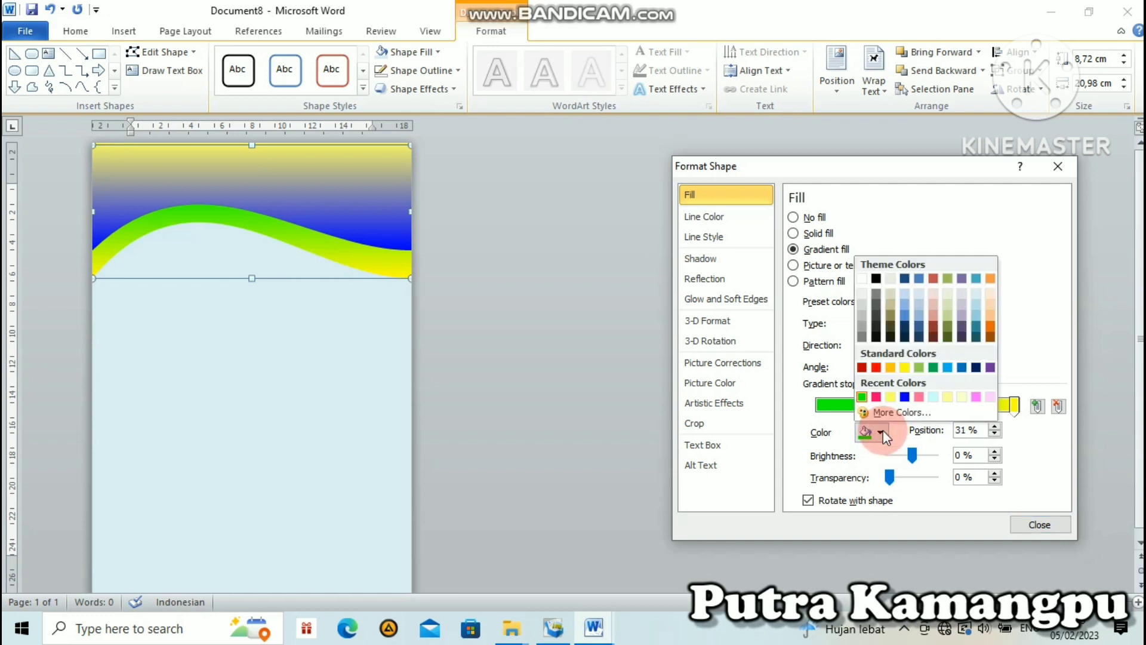
click(877, 397)
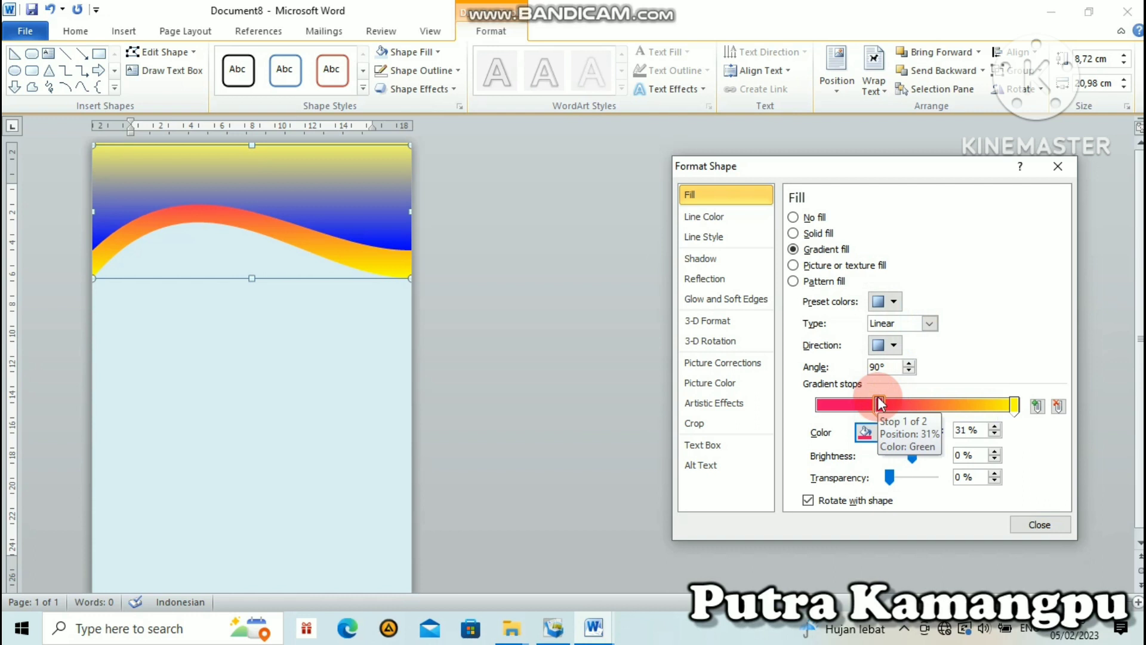
drag(1015, 405, 998, 404)
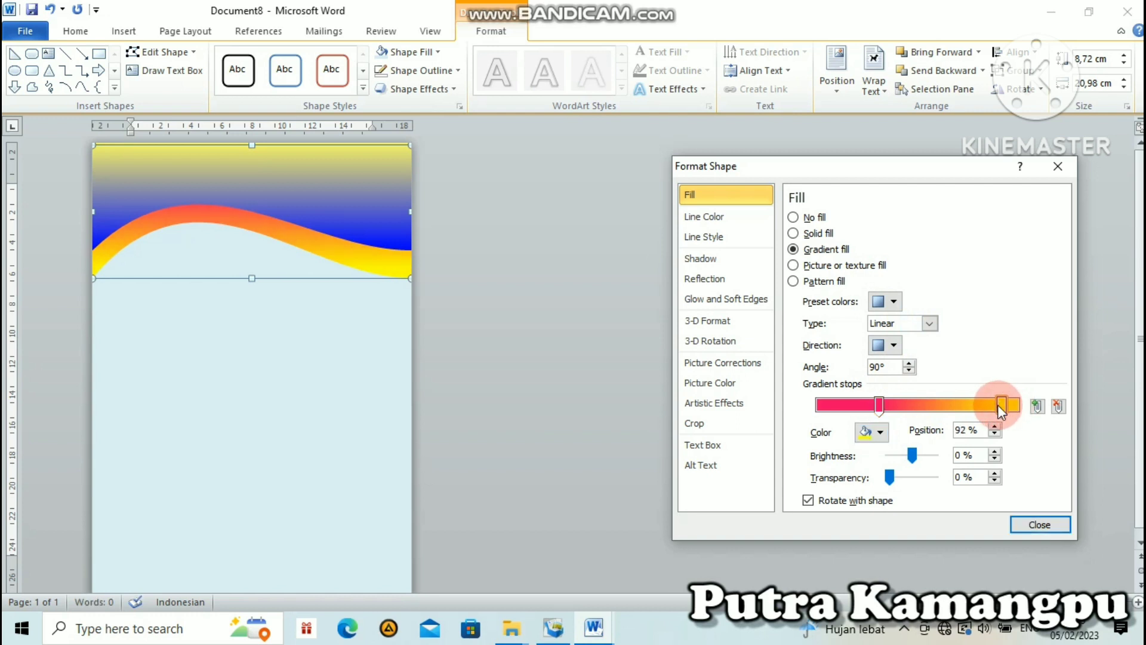
drag(997, 404, 995, 405)
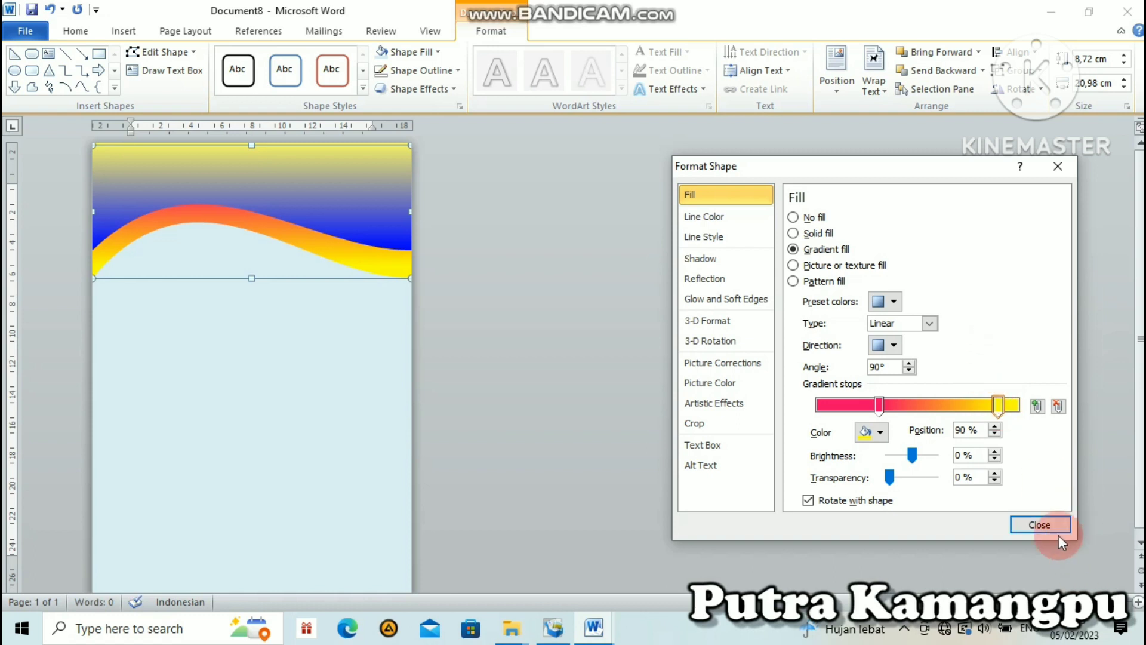
click(1039, 525)
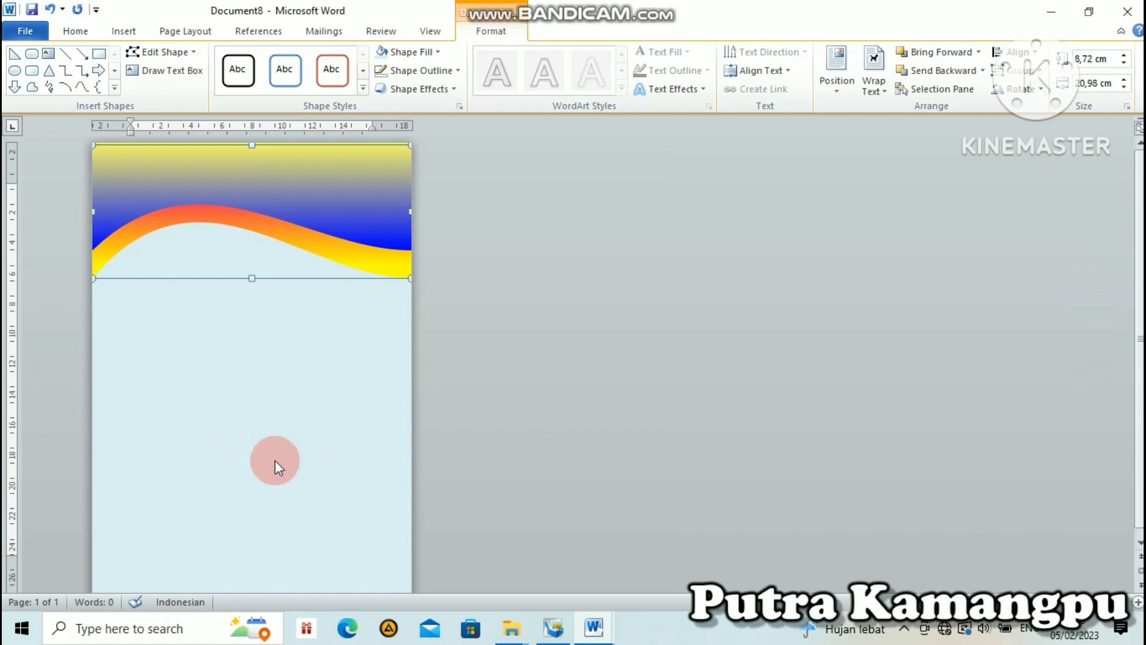
Step: Group the yellow-blue wavy shape with the pink-yellow wave behind it
click(275, 460)
drag(366, 286, 293, 190)
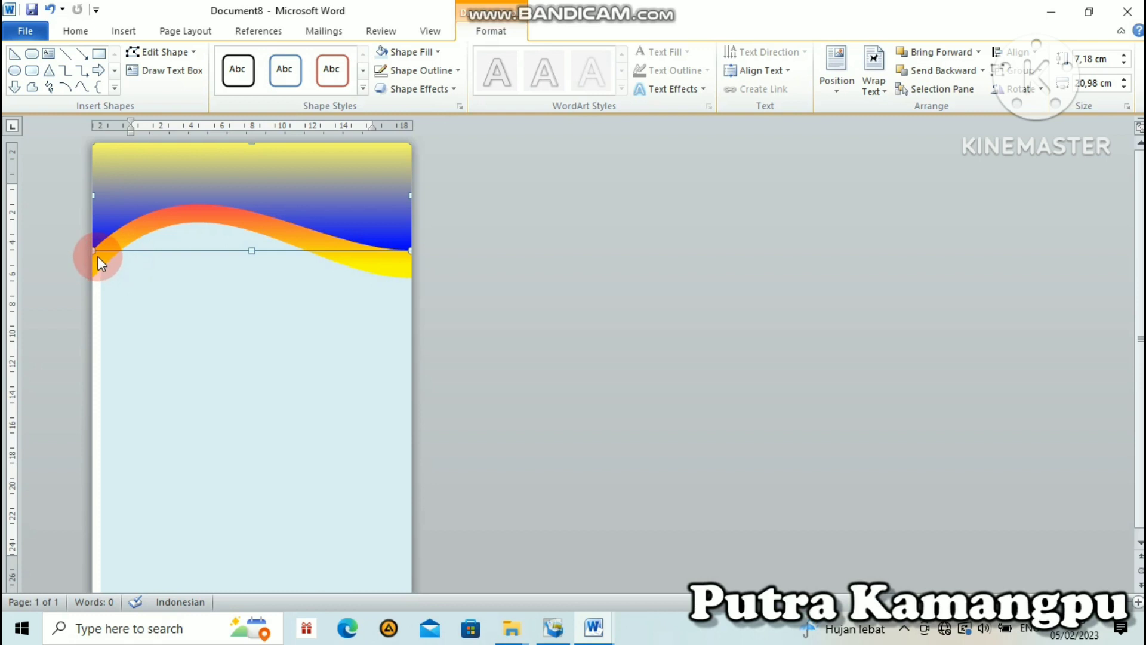
drag(98, 256, 142, 191)
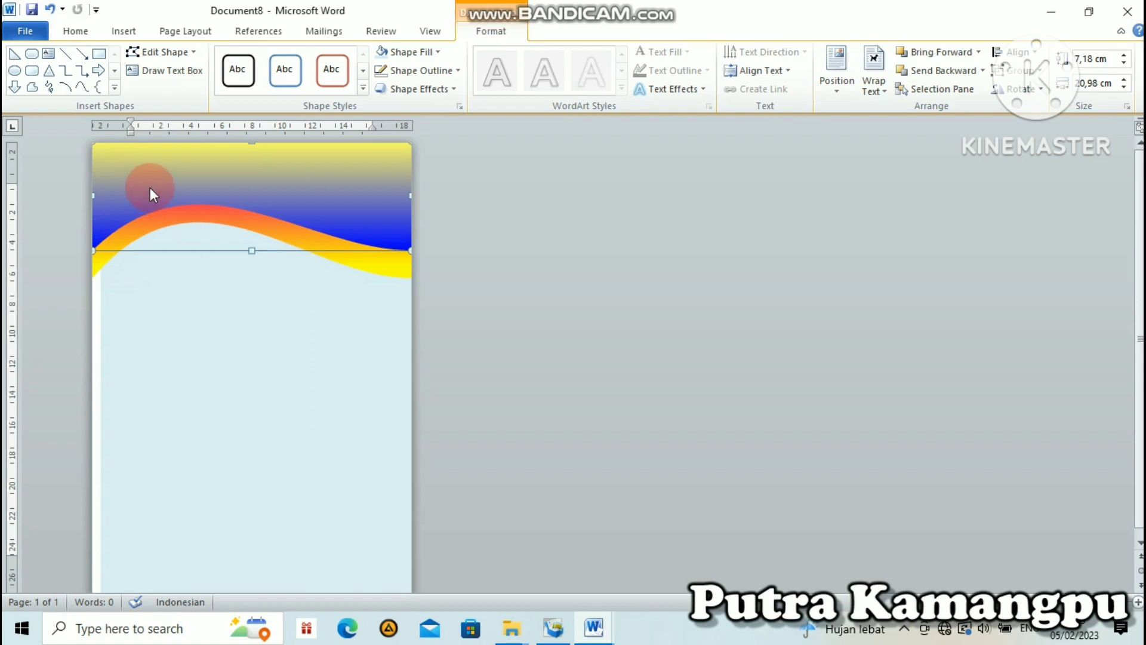
shift+click(105, 259)
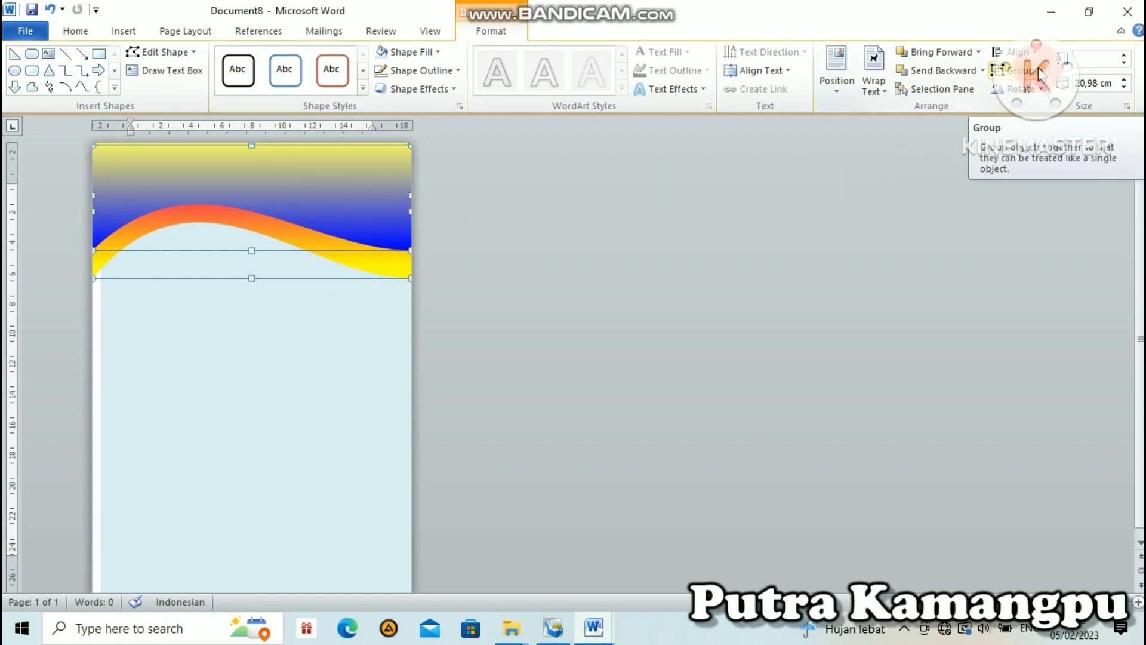
click(1039, 72)
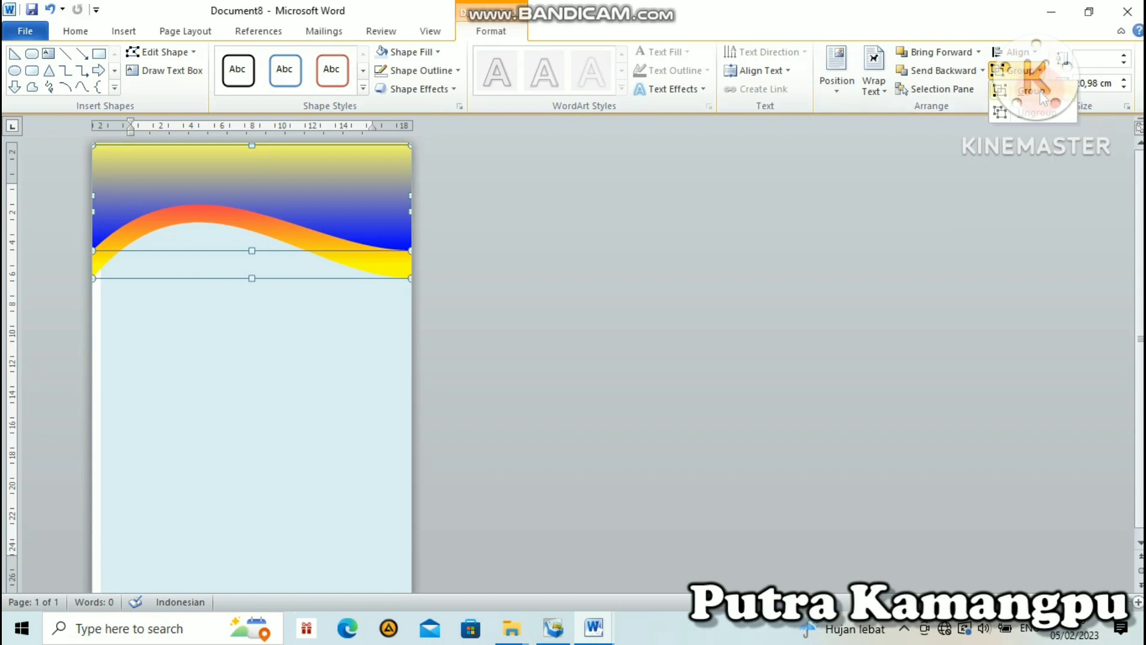
click(1039, 91)
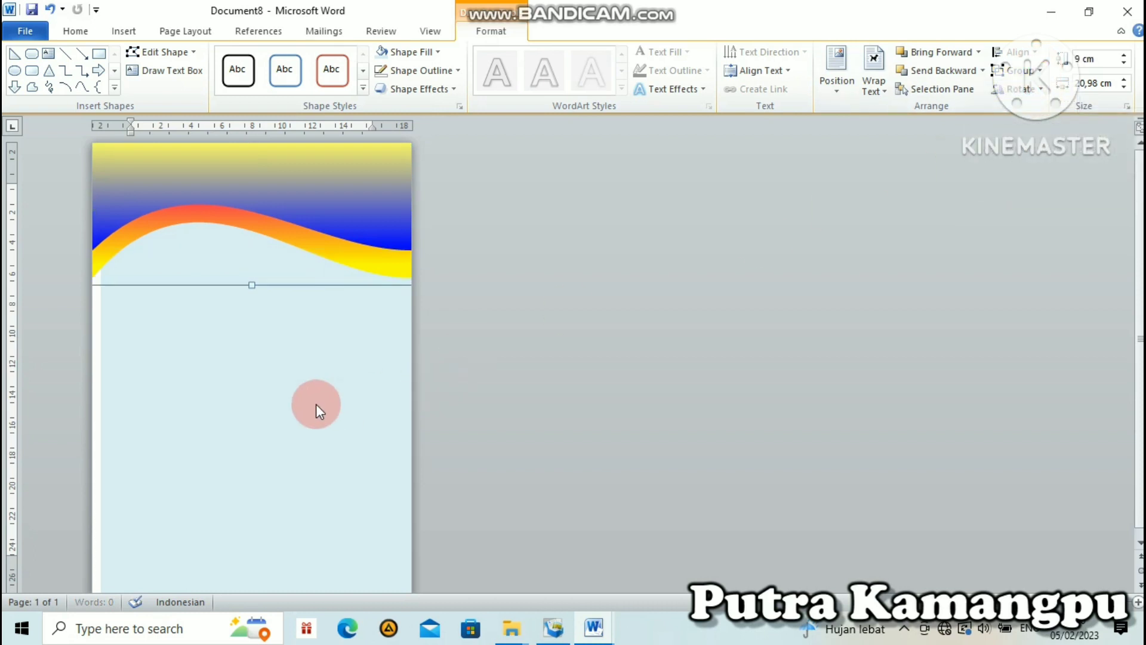
click(297, 181)
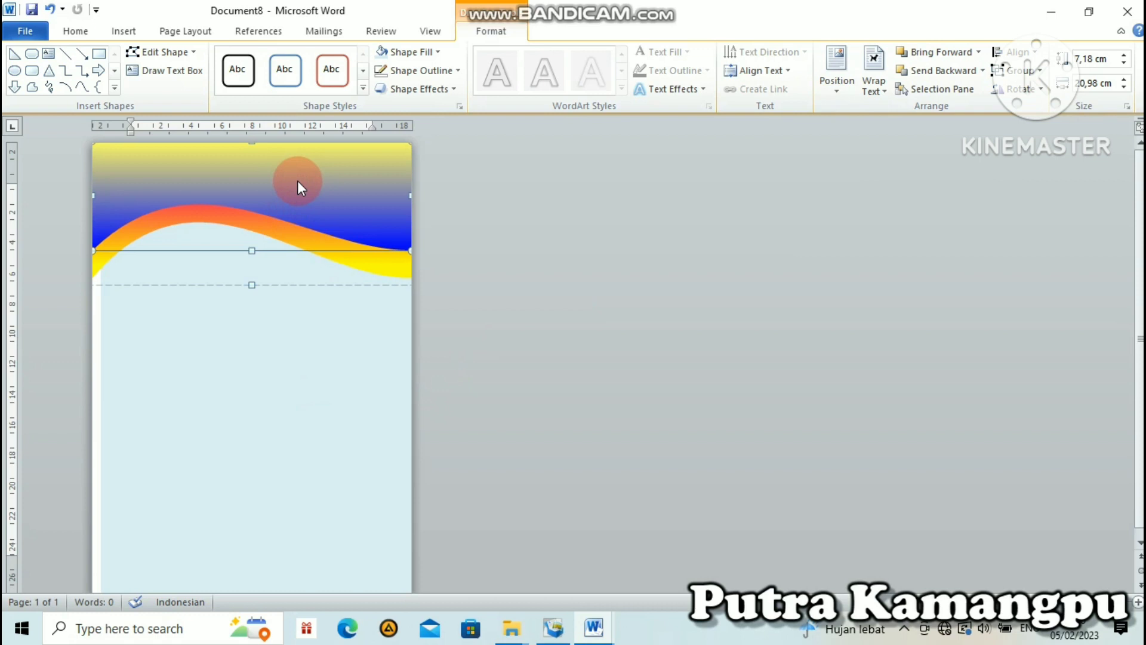
mouse_move(314, 179)
mouse_down()
mouse_move(317, 261)
mouse_move(294, 210)
mouse_move(307, 183)
mouse_move(307, 194)
mouse_up()
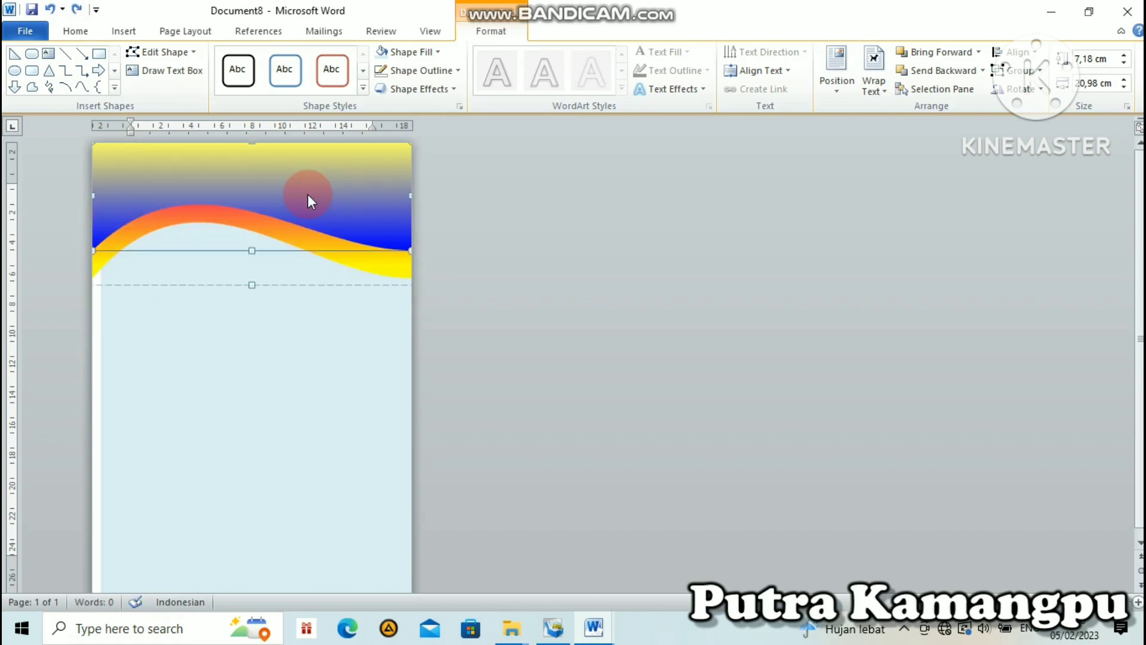
click(335, 345)
click(152, 211)
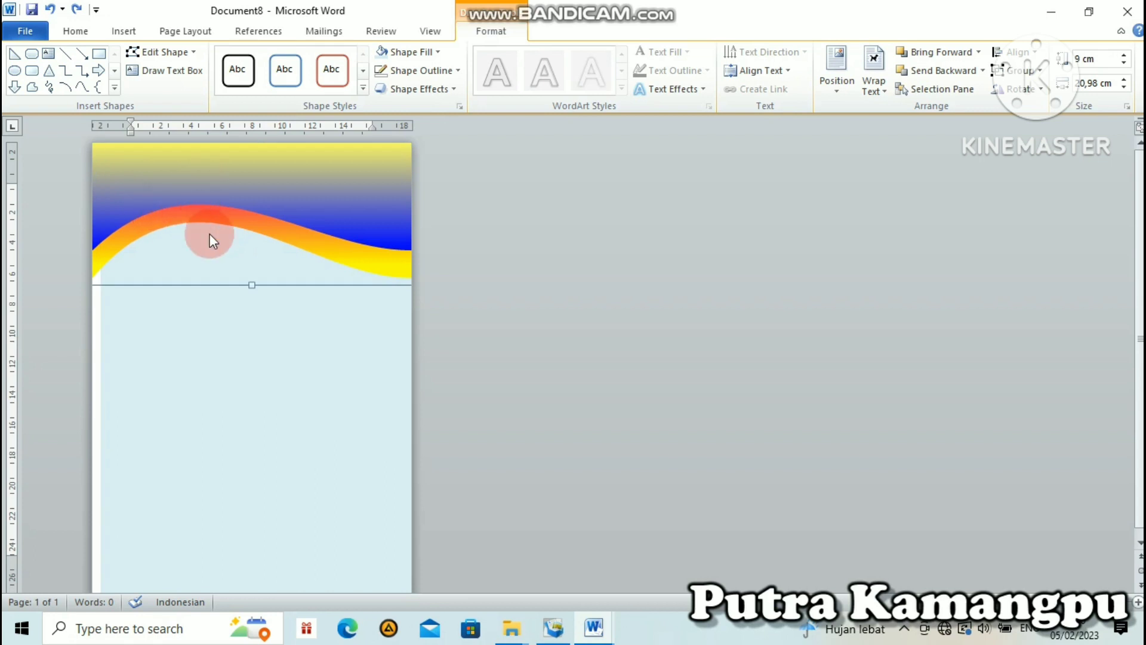
drag(217, 281, 210, 462)
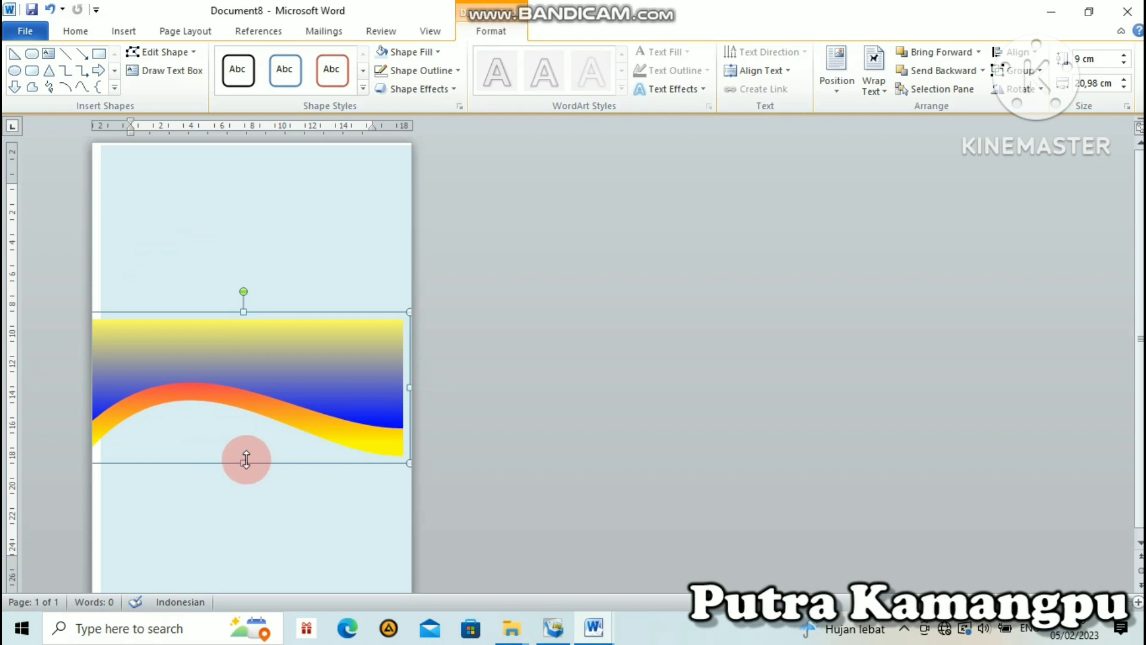
key(ctrl+z)
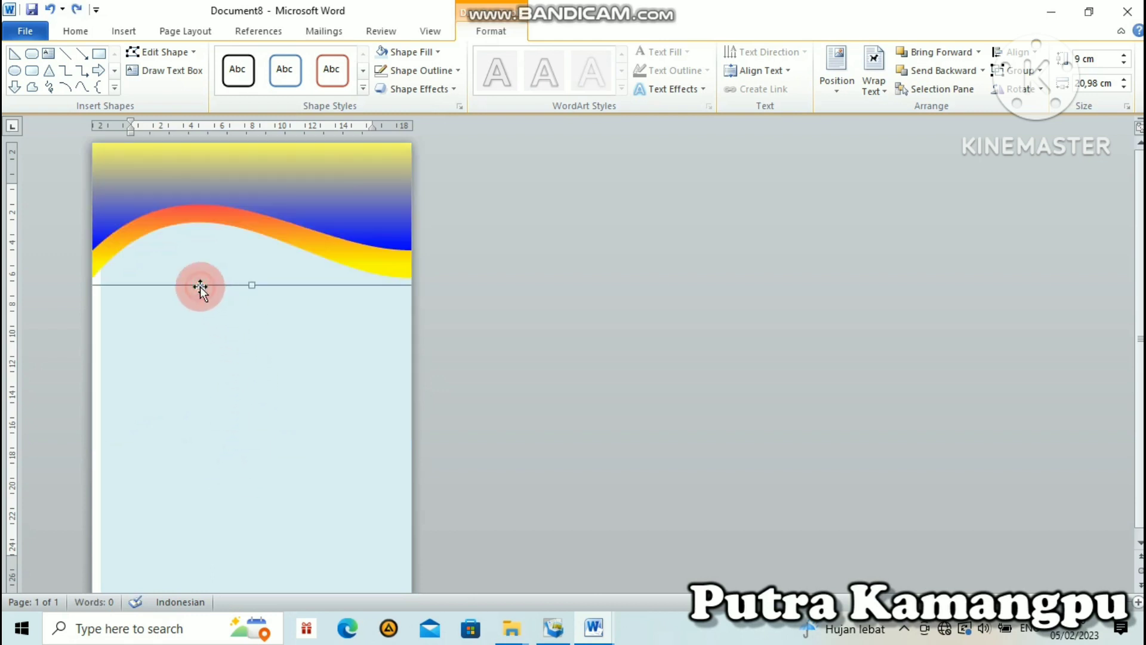
Step: Duplicate the grouped wave shapes and place the copy in the lower half of the page
drag(202, 285, 193, 489)
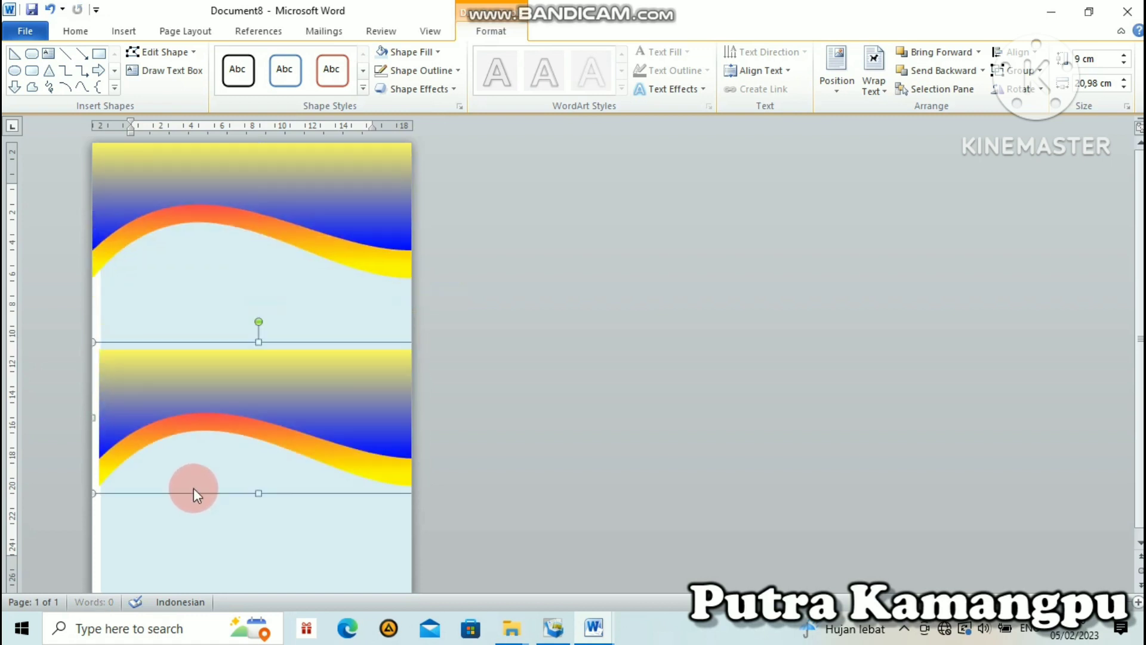
Step: Rotate the copied wave group upside down and place it flush with the page's lower edge
drag(263, 321, 257, 599)
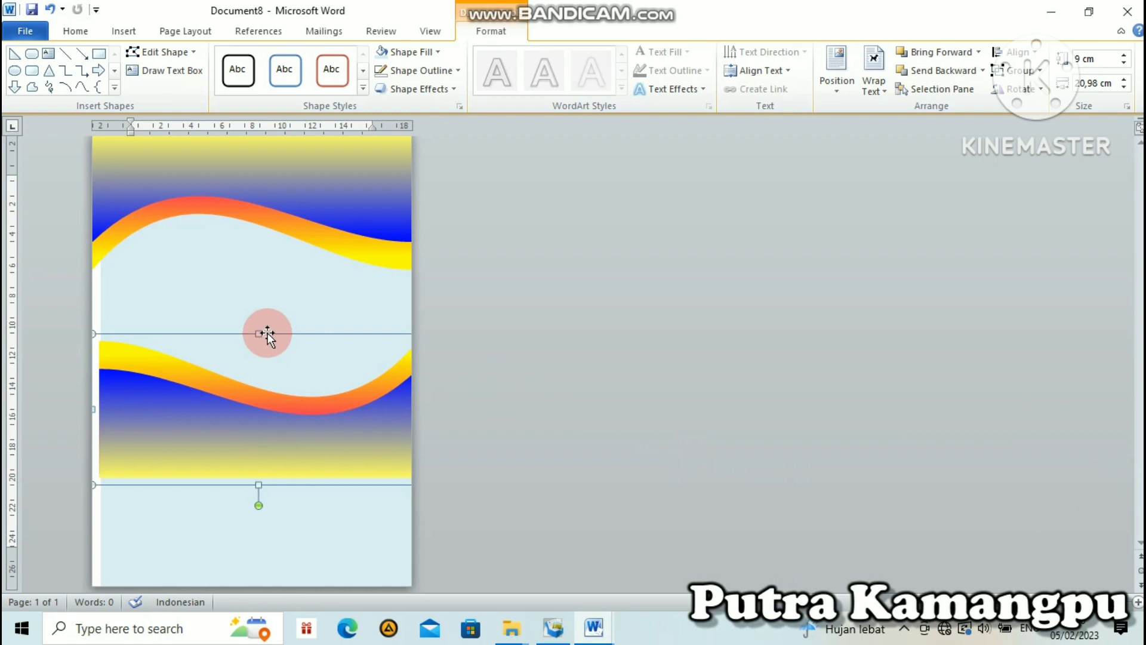
drag(268, 332, 263, 438)
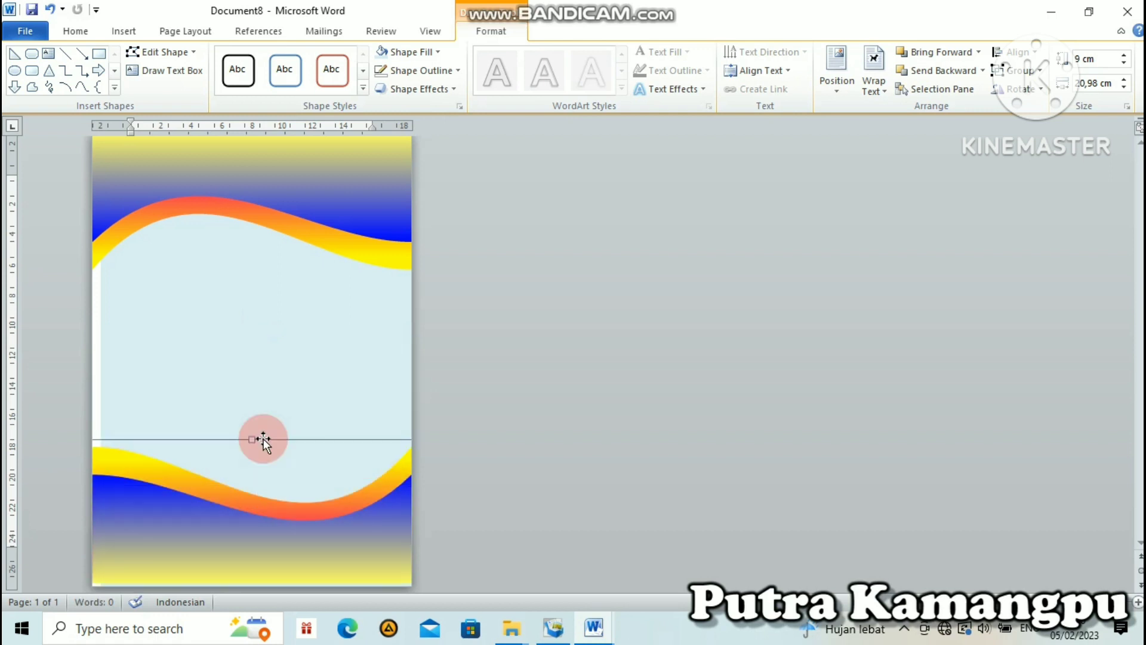
key(Down)
key(Down)
key(Down)
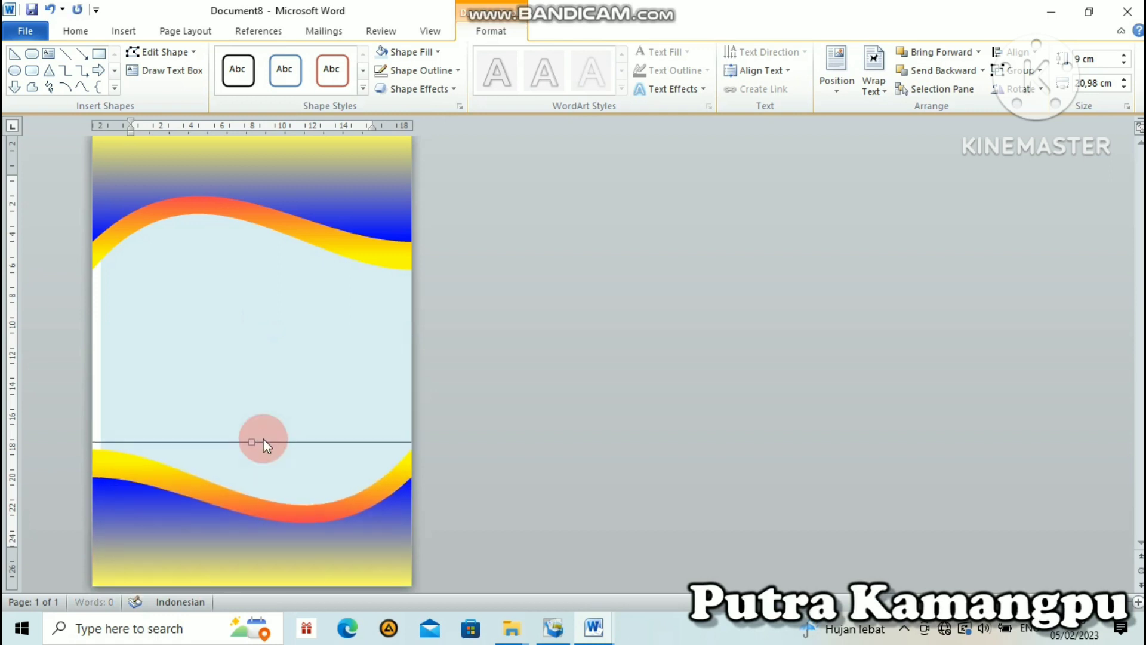
Step: Move the light aqua background rectangle to line up with the page's left edge
click(269, 372)
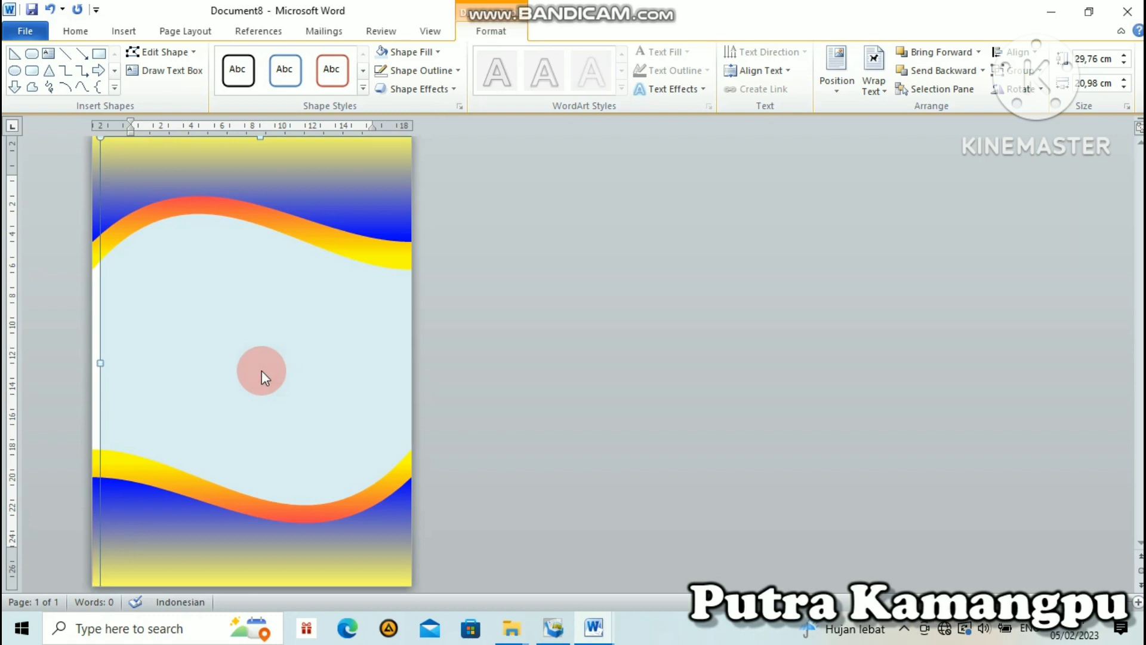
mouse_move(242, 370)
mouse_down()
mouse_move(222, 368)
mouse_move(239, 375)
mouse_up()
key(Left)
key(Left)
key(Left)
key(Left)
key(Left)
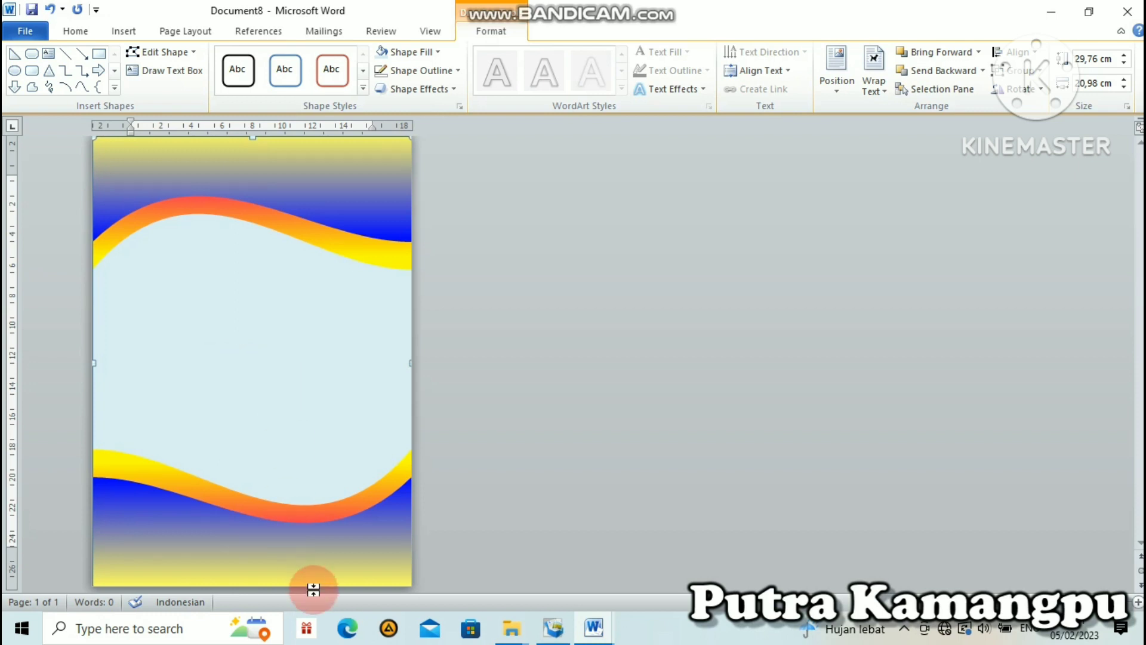
Step: Fill the yellow-blue wavy shape in the lower wave group with the standard solid blue
click(326, 550)
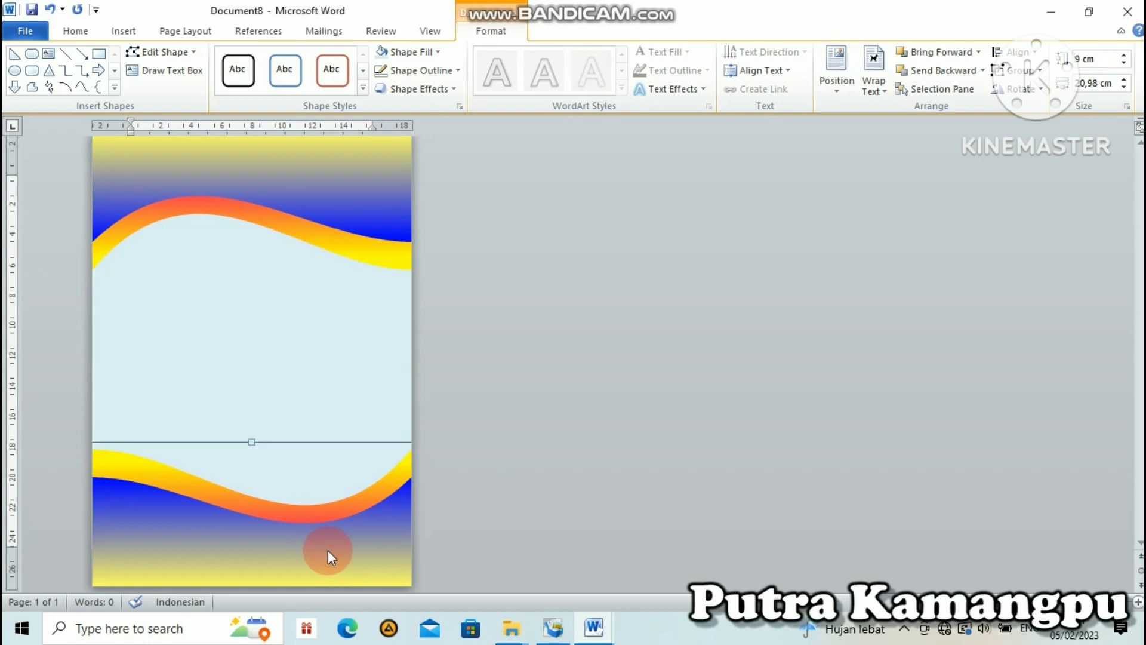
click(471, 6)
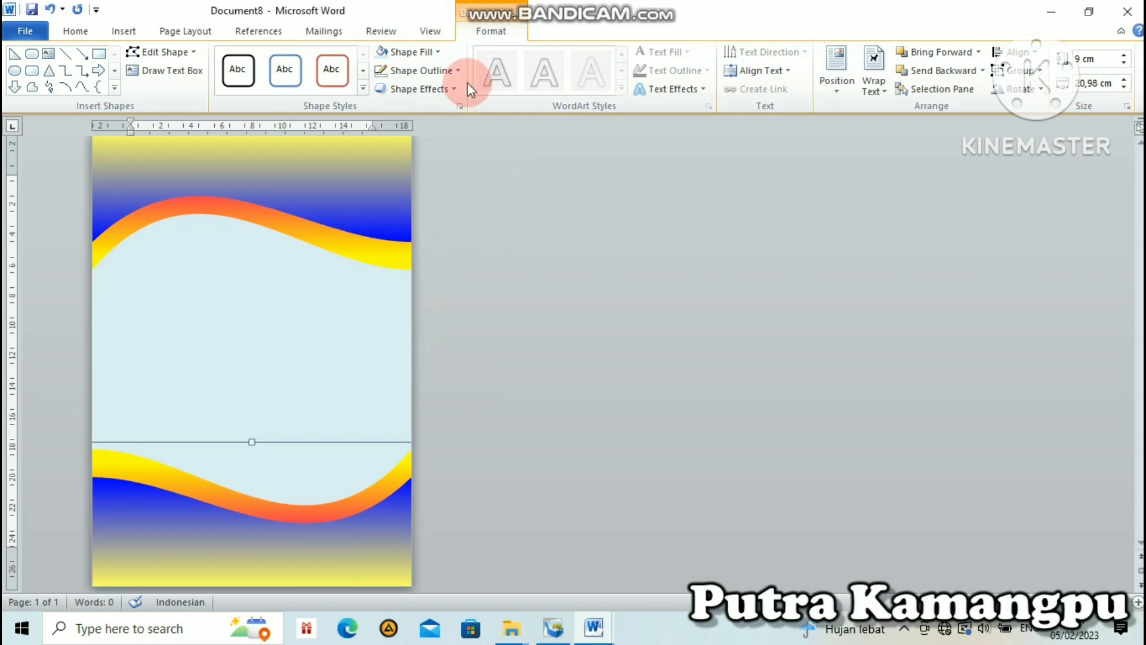
click(439, 53)
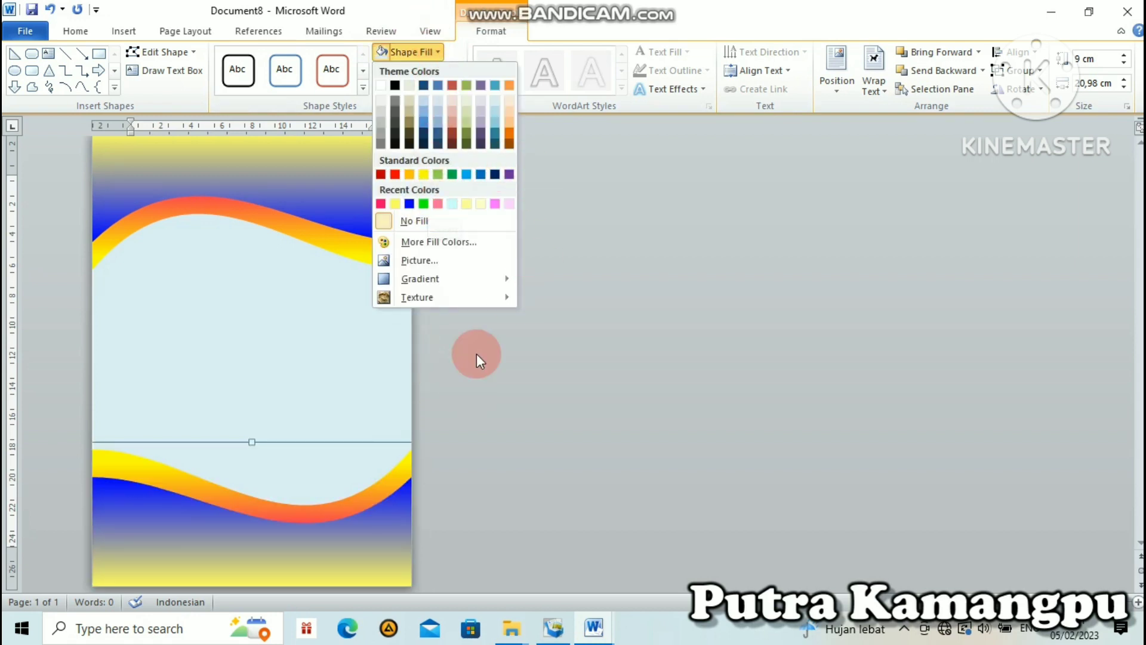
click(404, 511)
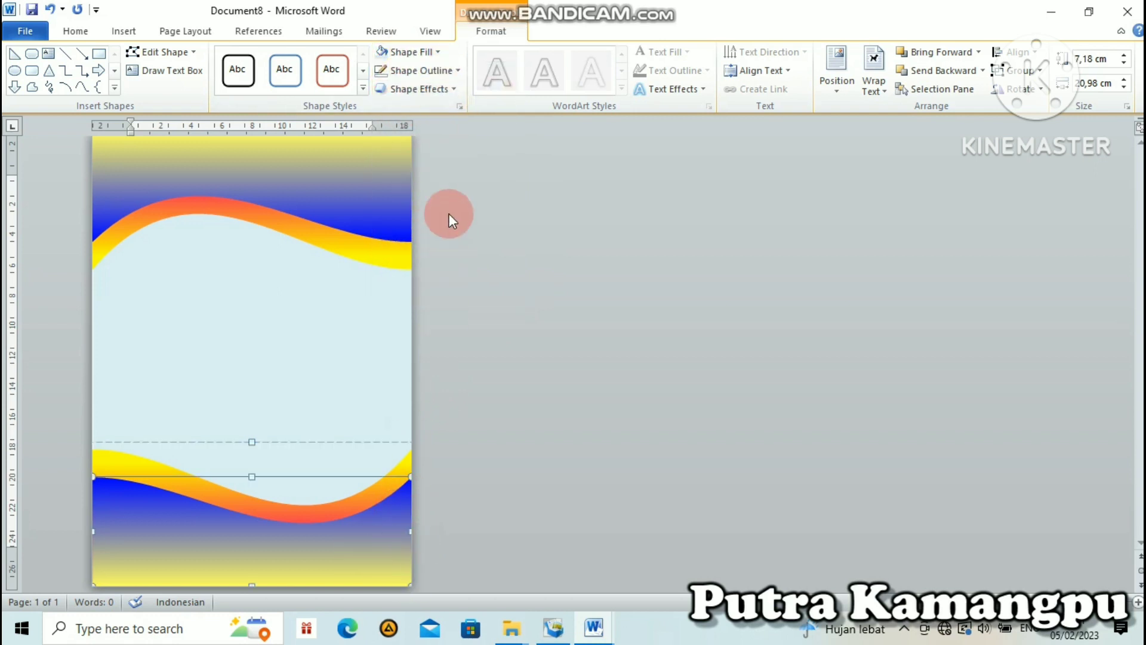
click(439, 52)
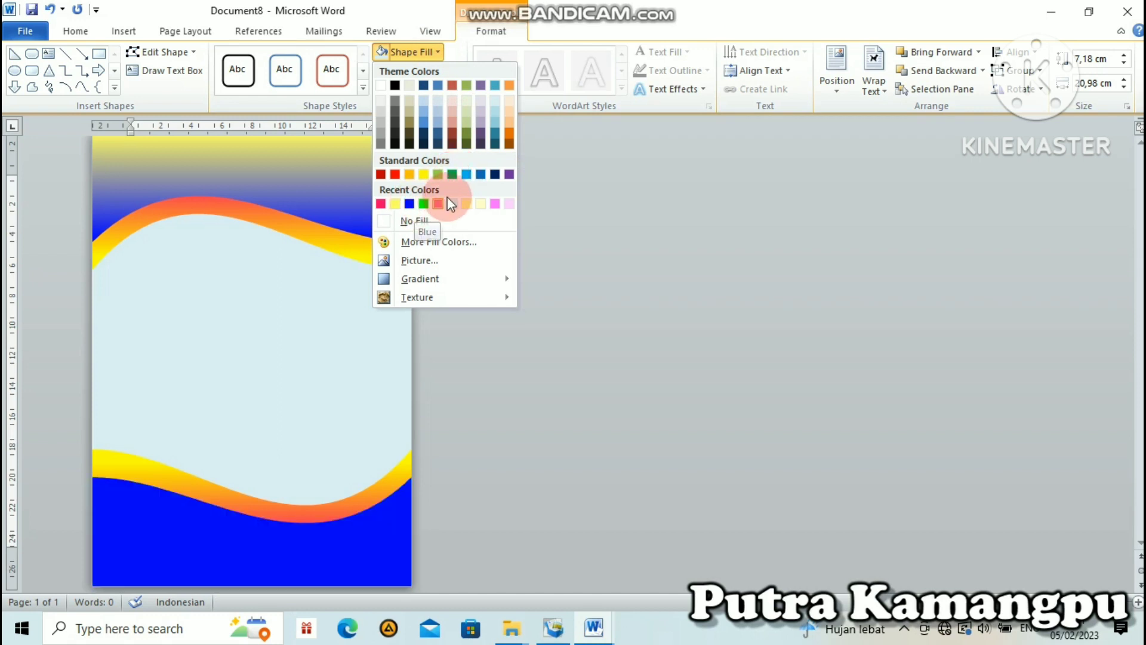
click(481, 174)
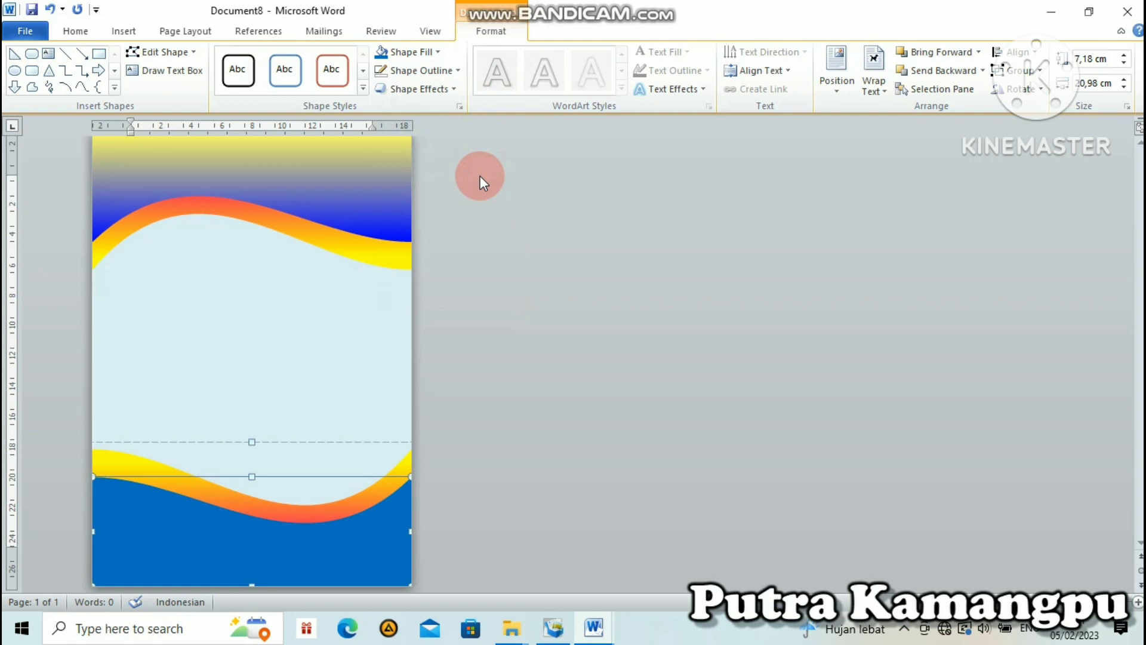
click(504, 352)
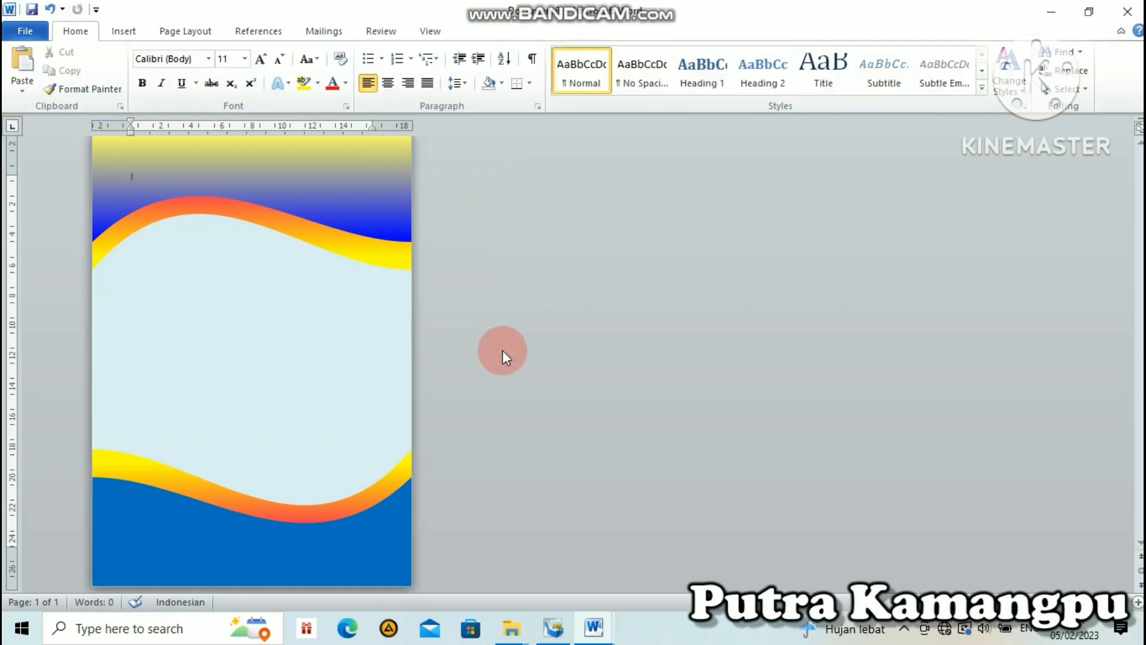
click(255, 343)
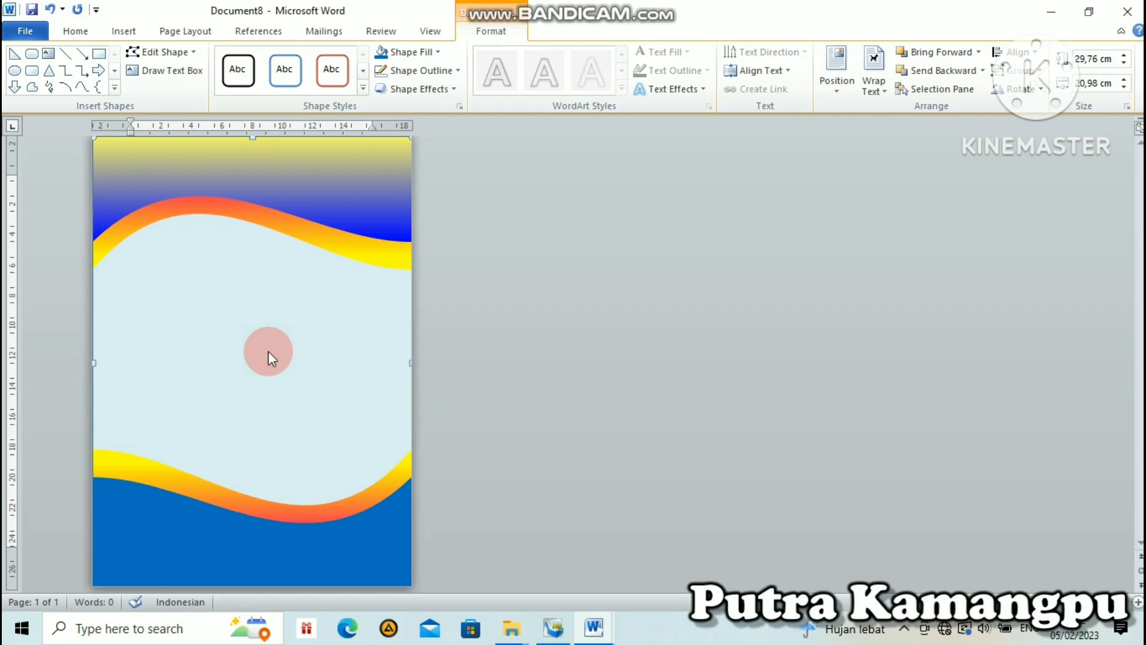
click(438, 52)
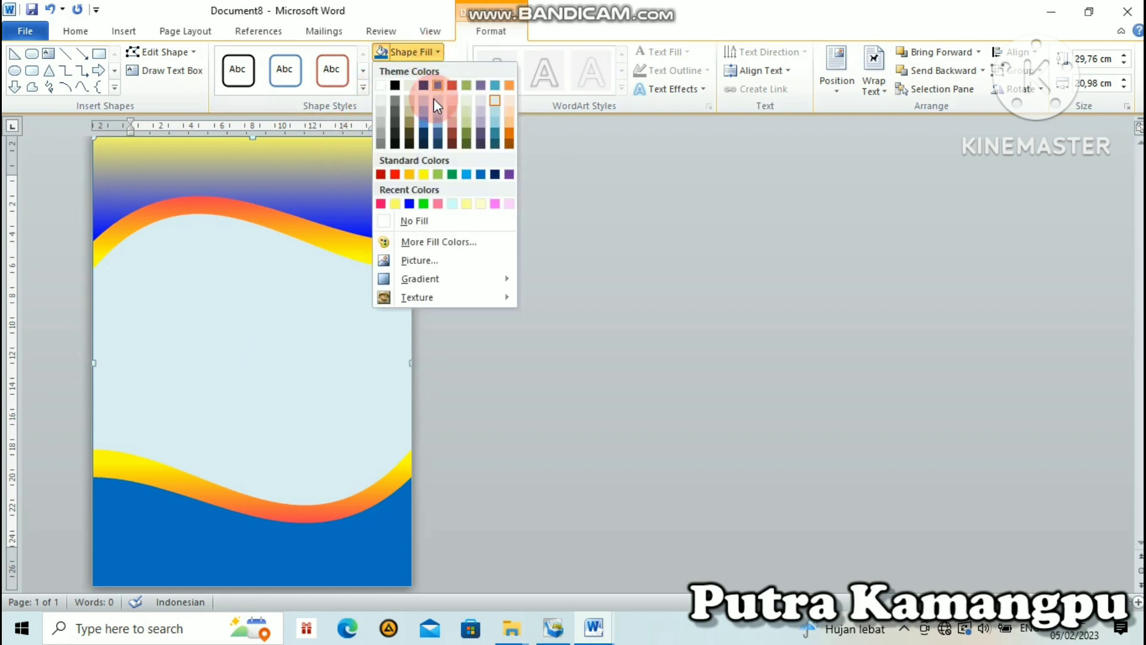
click(421, 259)
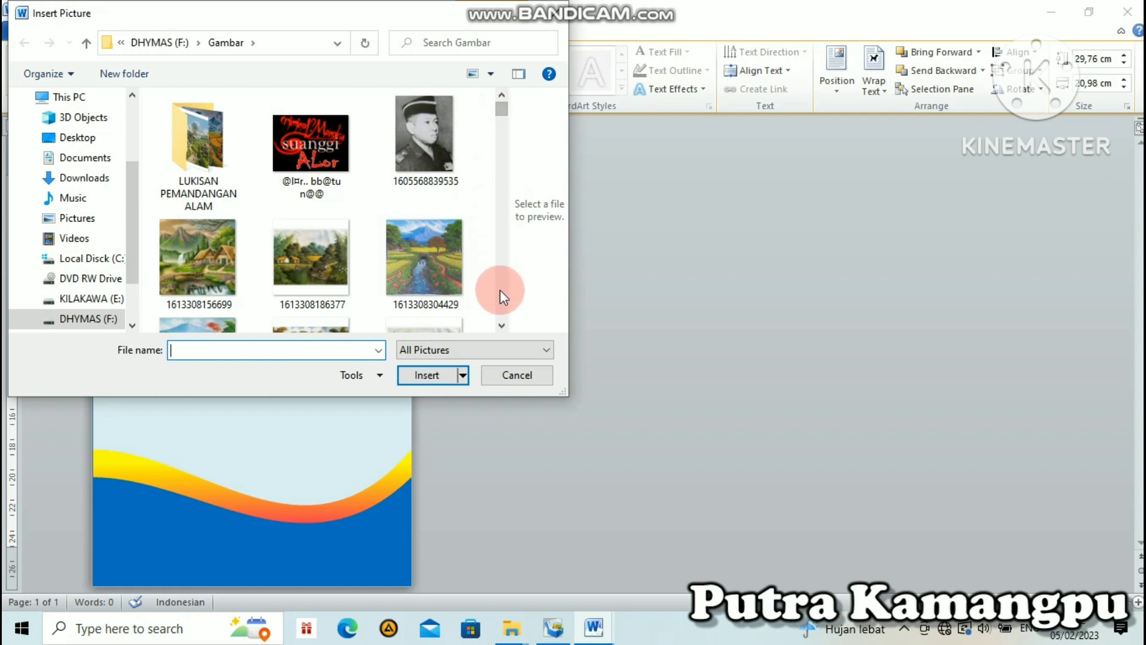
click(502, 325)
drag(500, 328, 503, 186)
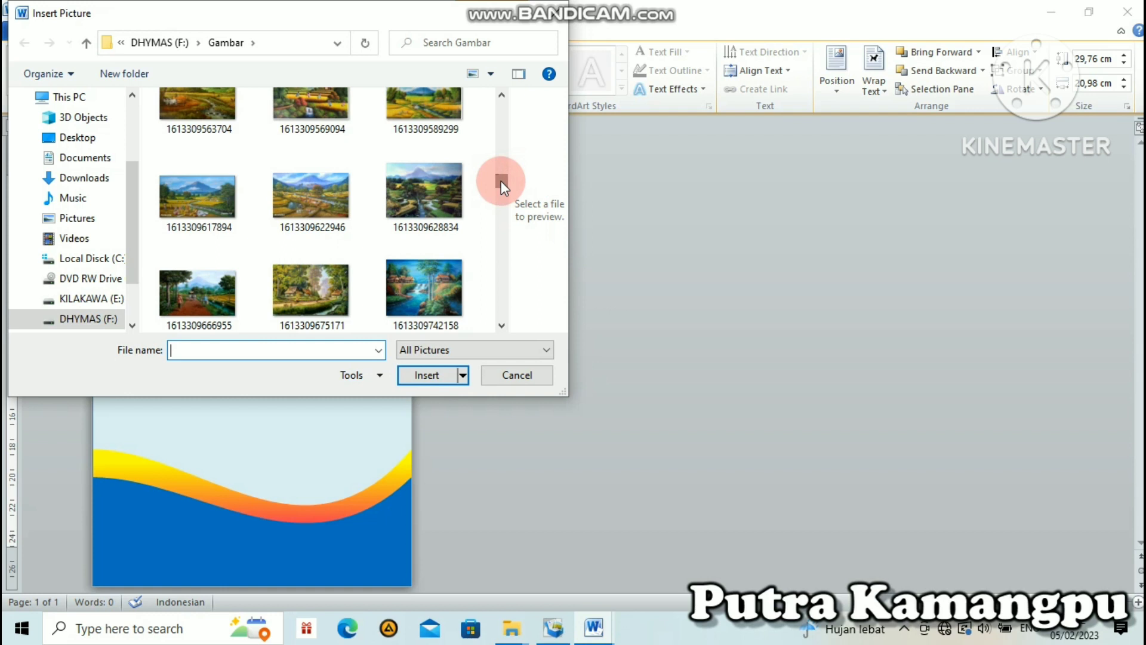
drag(503, 181, 503, 210)
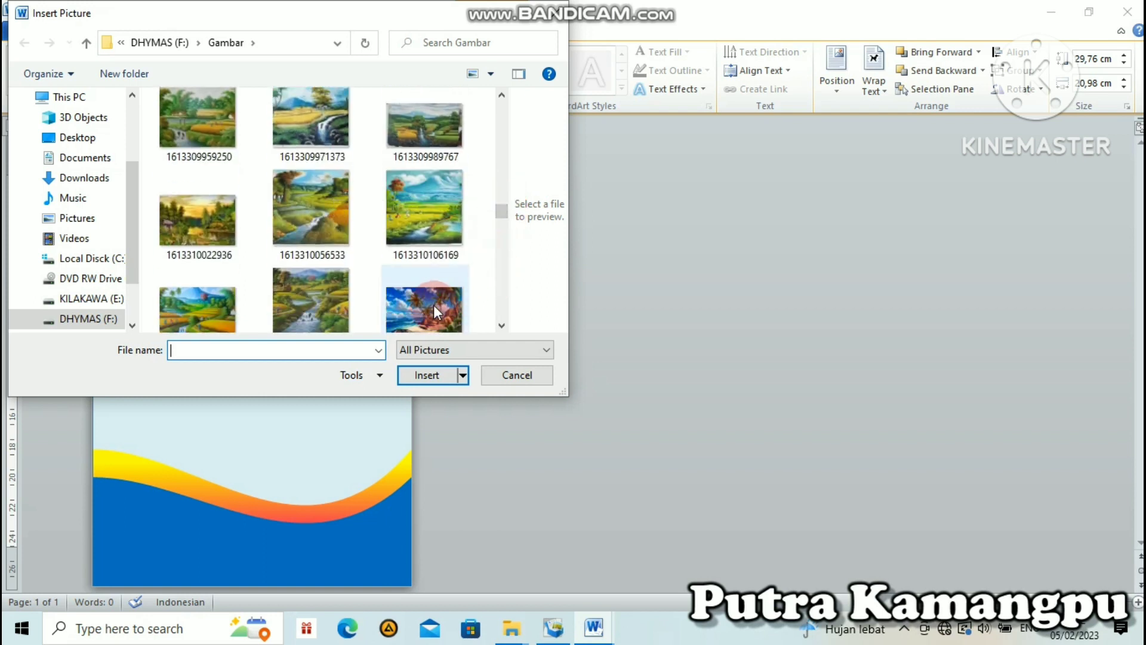
click(425, 206)
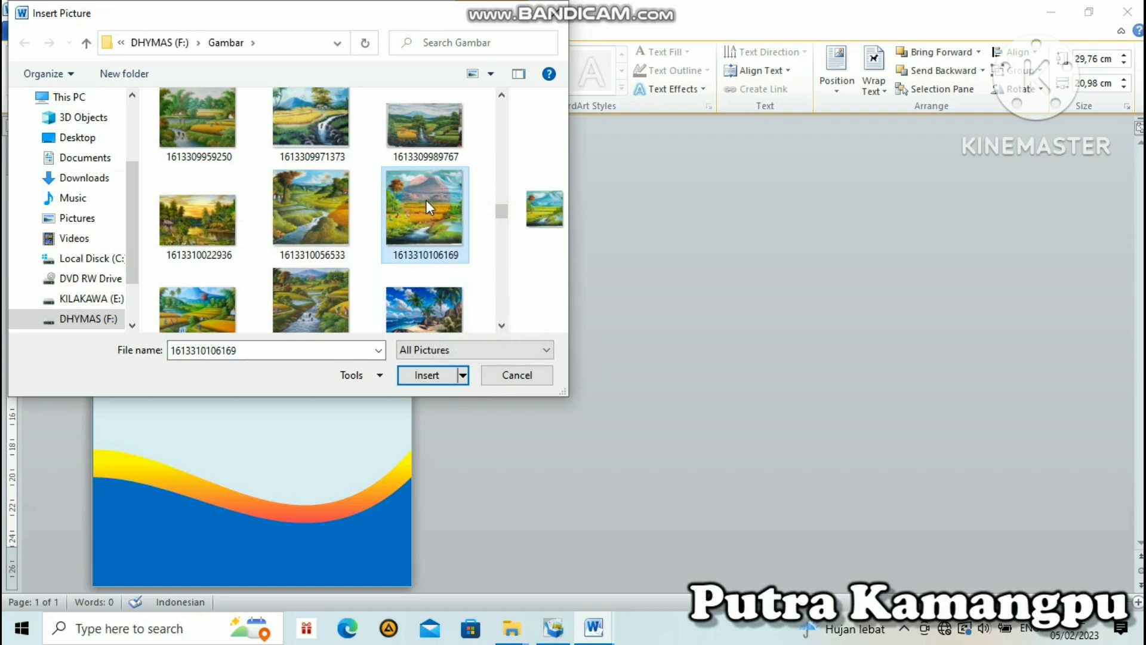
click(435, 313)
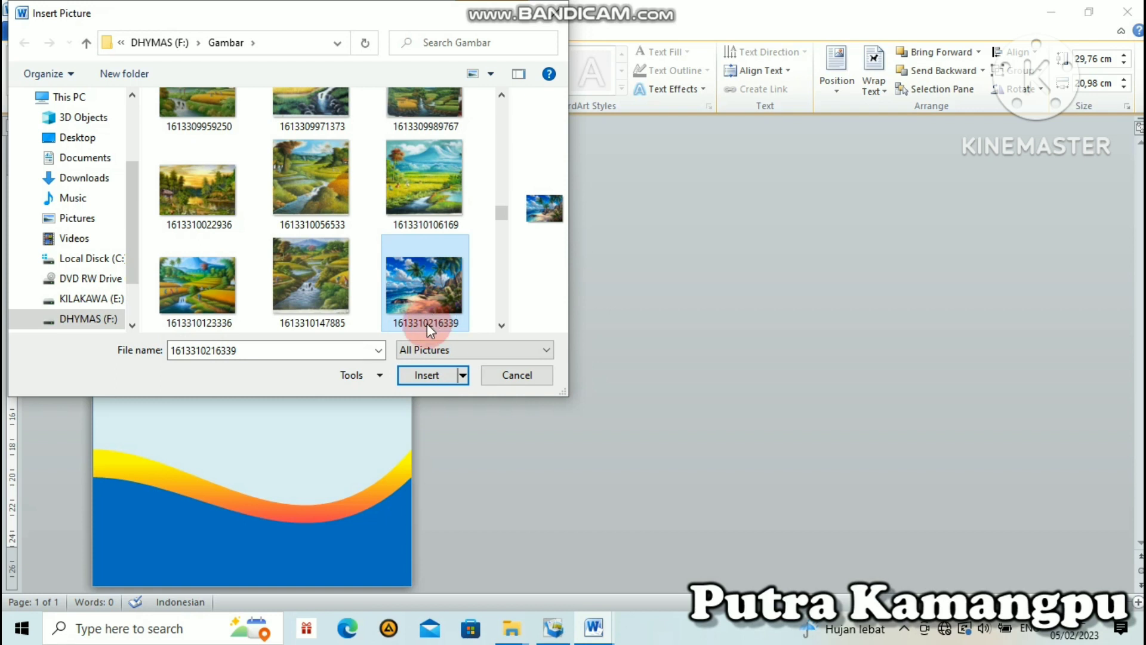
click(431, 369)
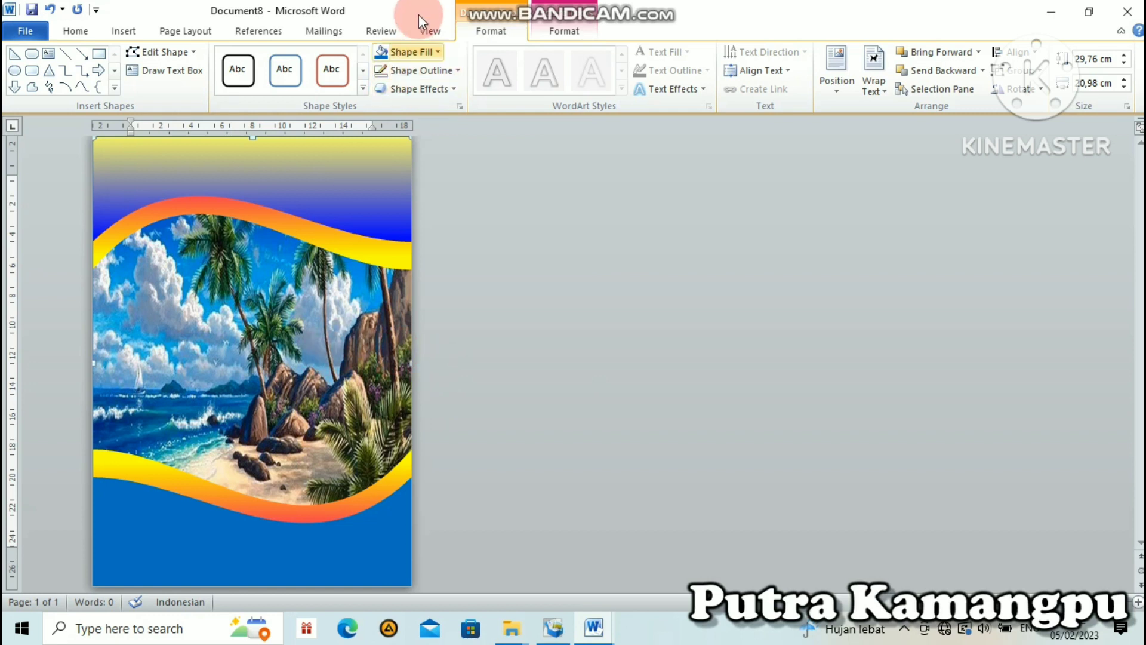
click(439, 51)
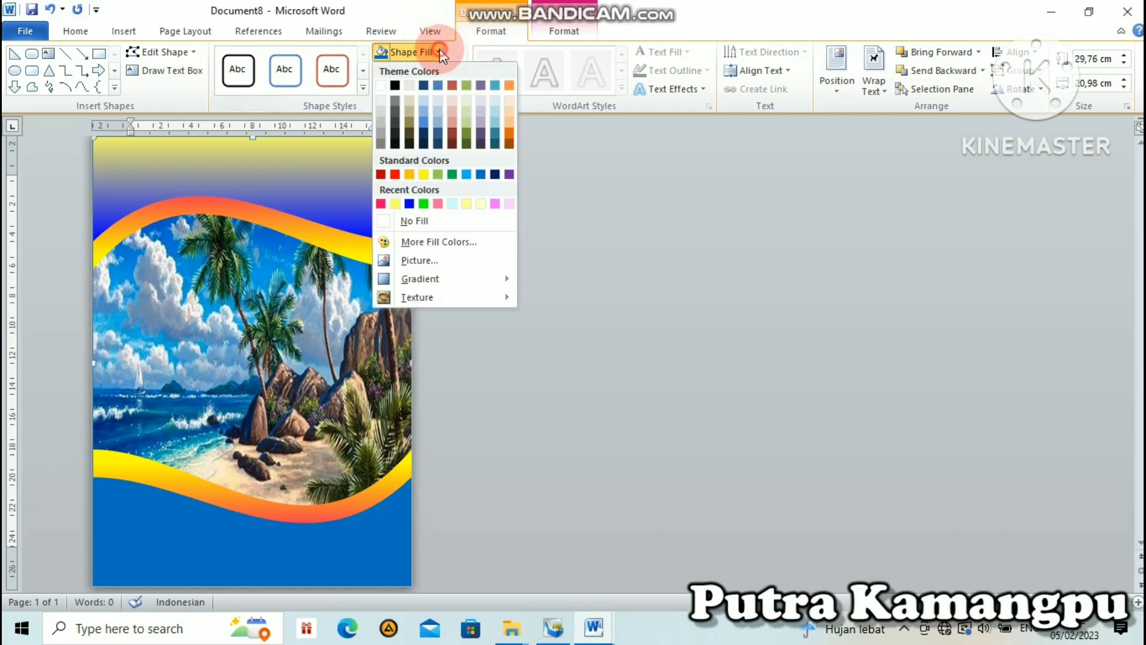
click(443, 261)
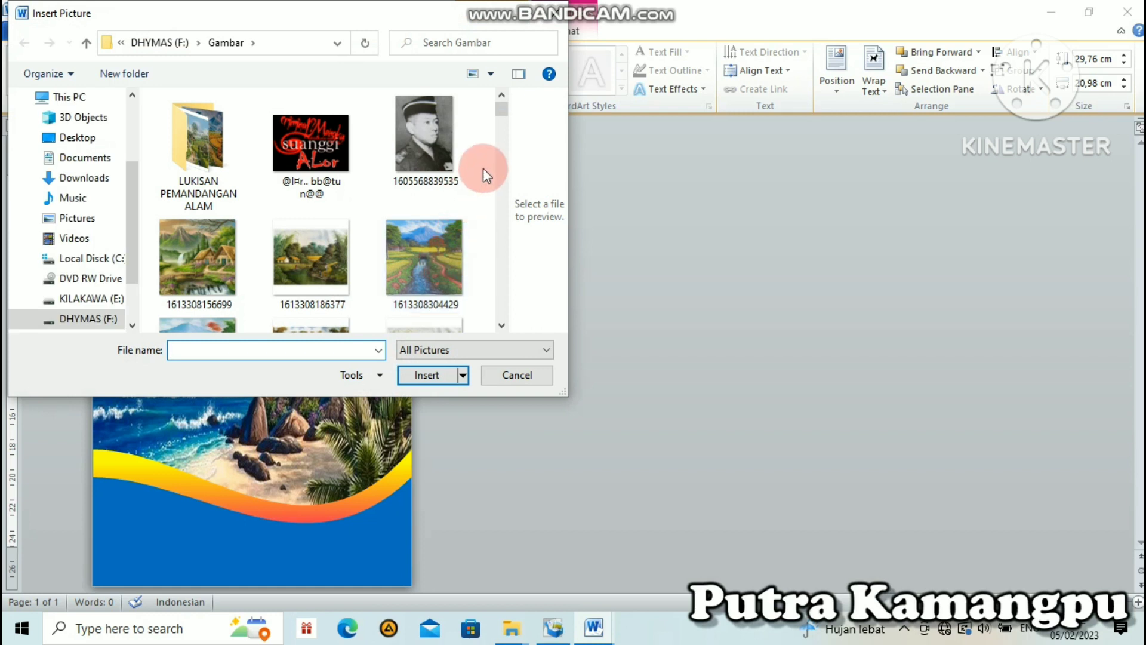
scroll(484, 167, down, 3)
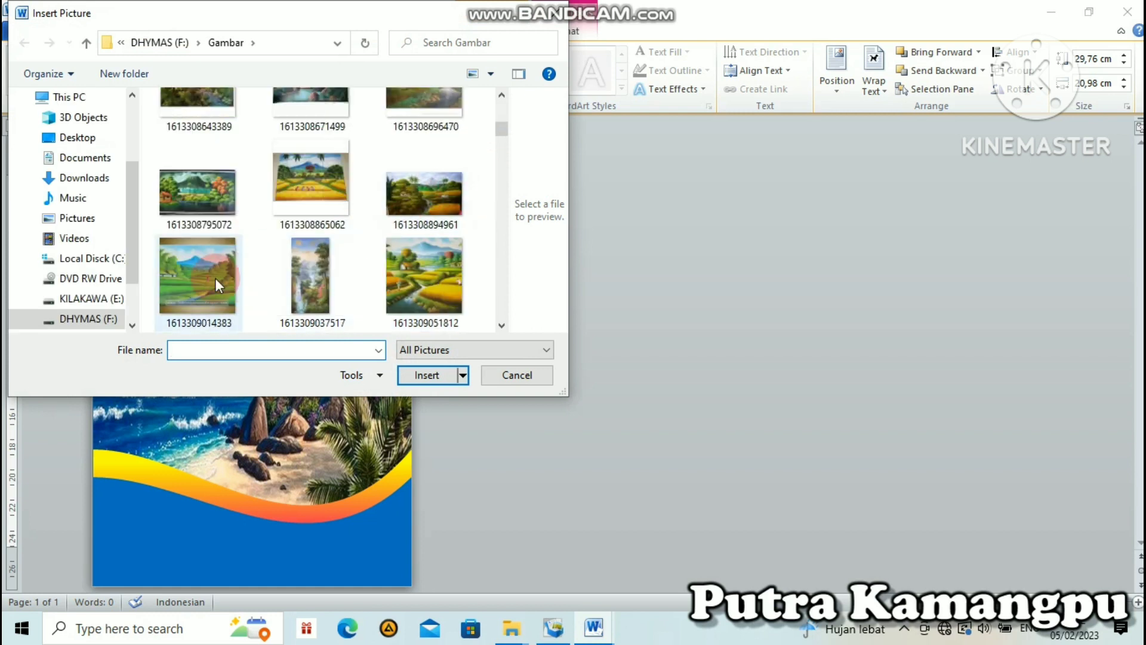
click(425, 289)
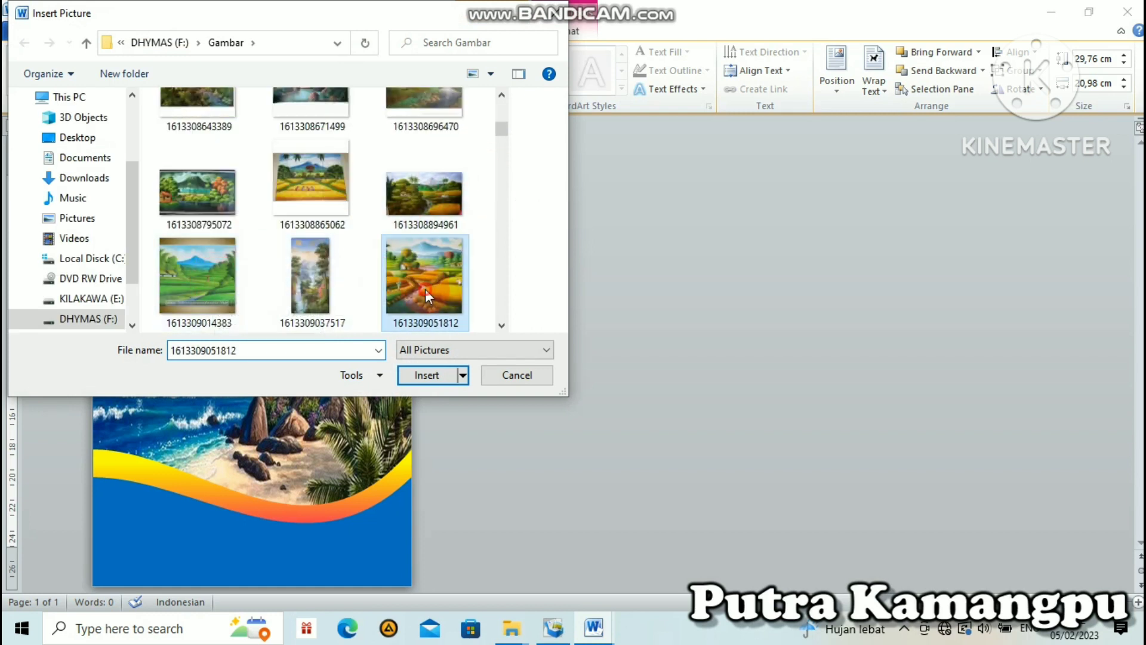
click(433, 378)
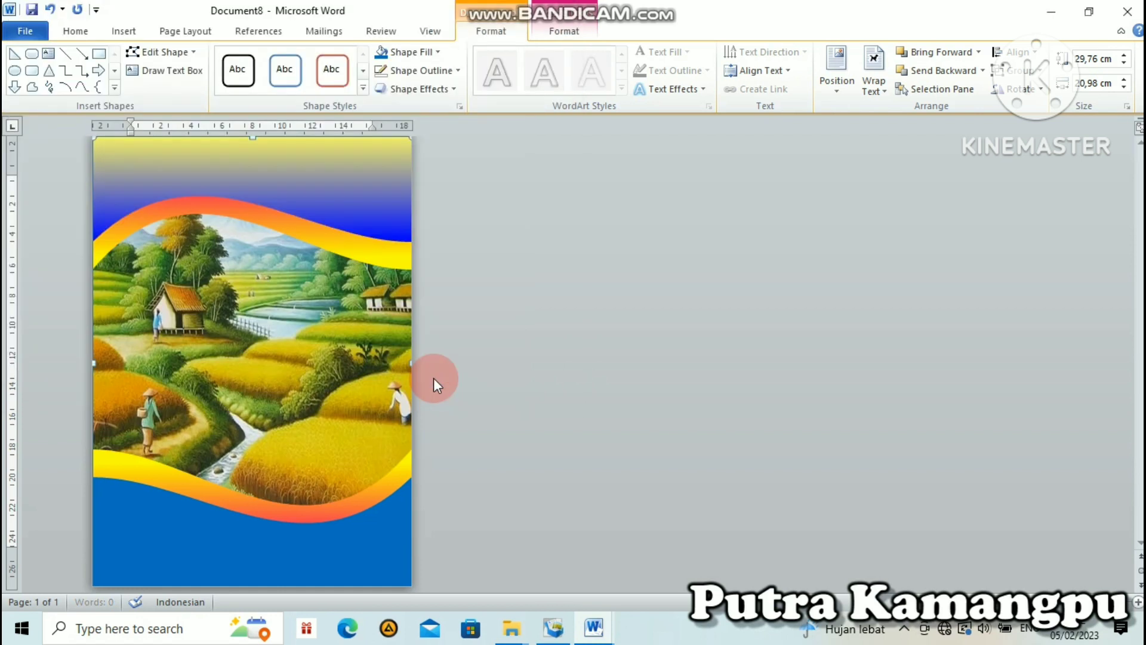
click(431, 52)
click(430, 259)
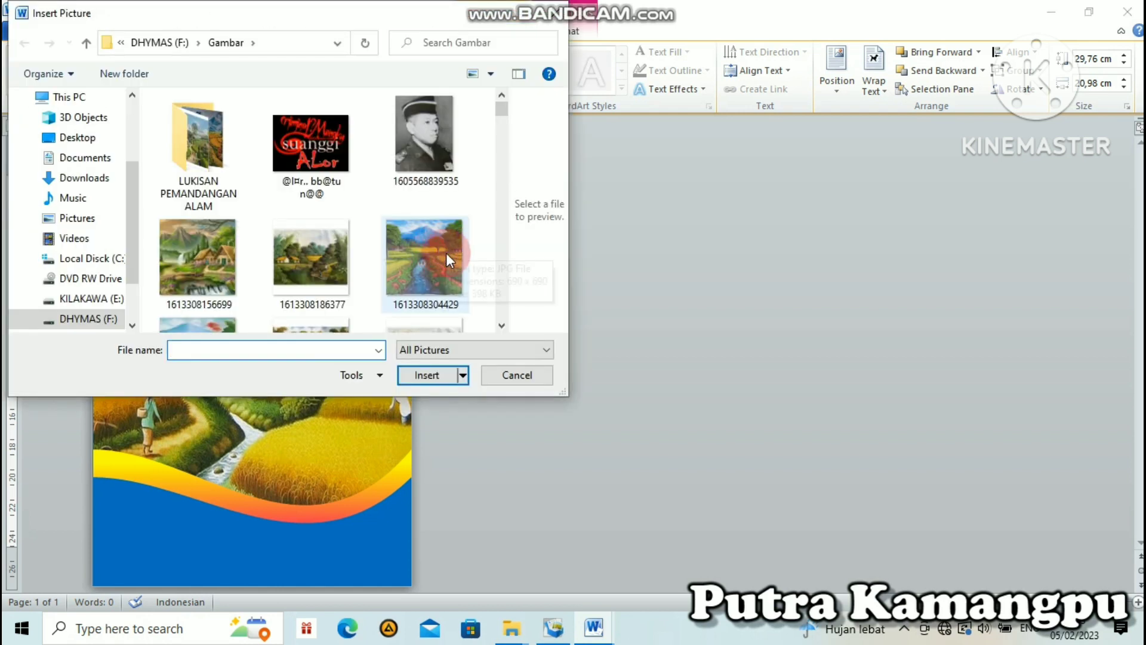
scroll(446, 253, down, 5)
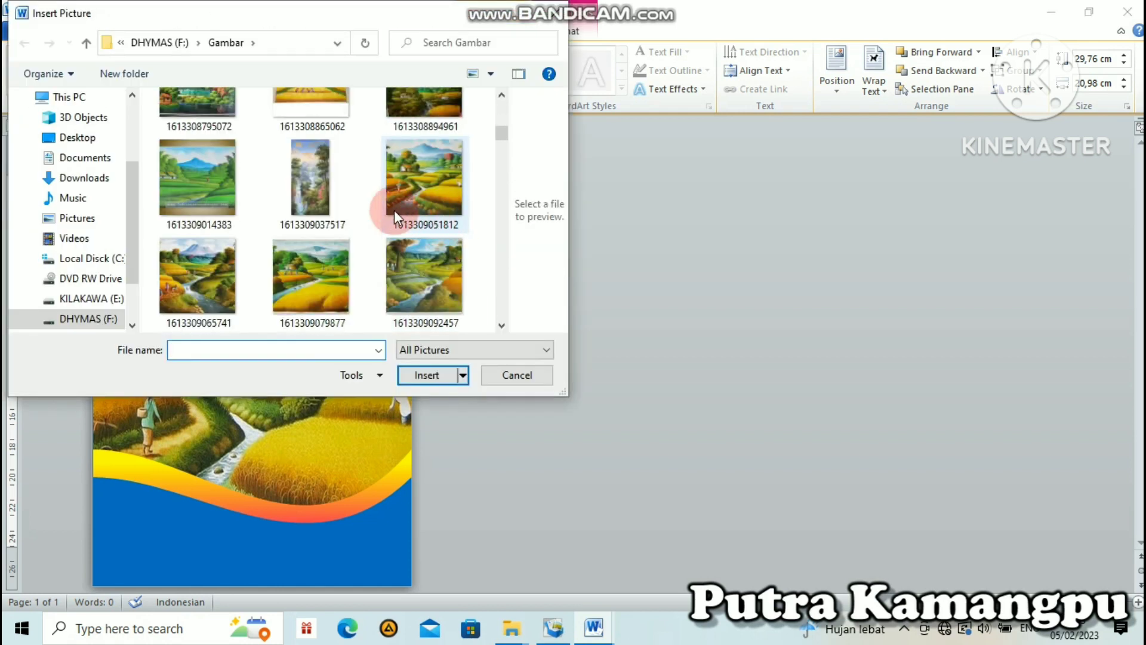
scroll(396, 221, down, 2)
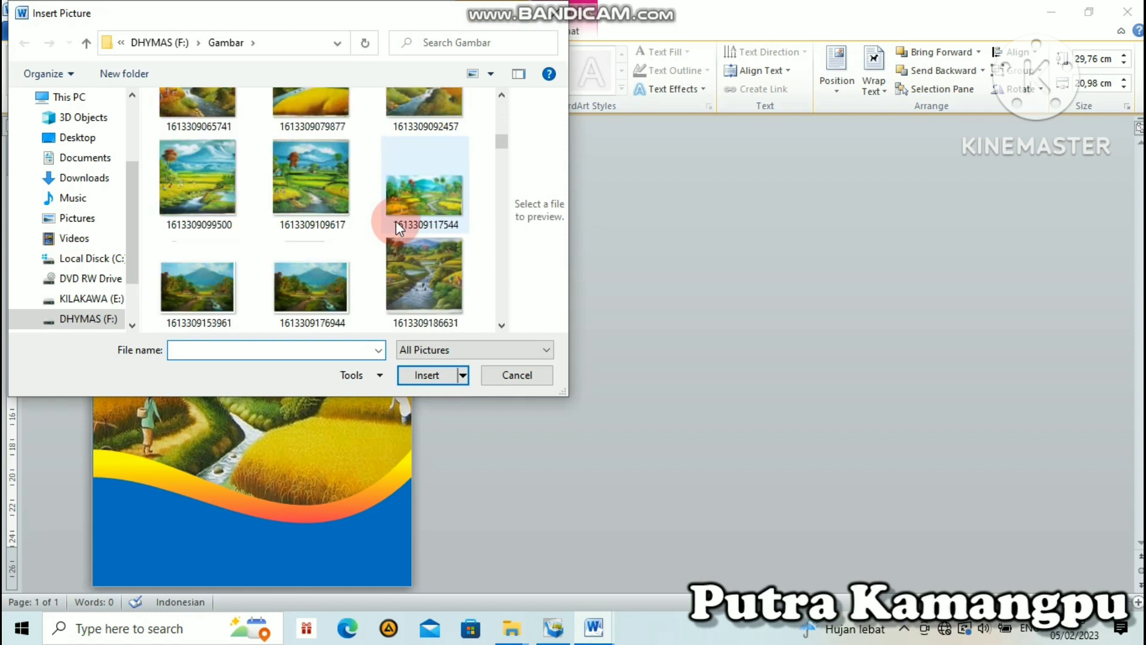
scroll(396, 221, down, 1)
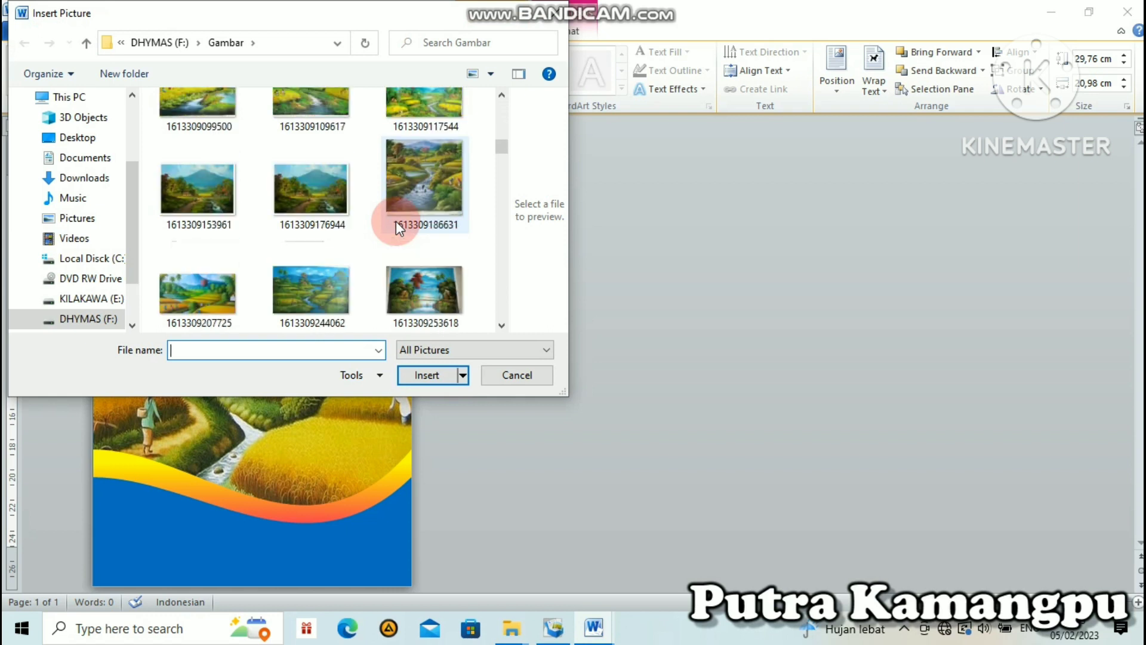
click(436, 293)
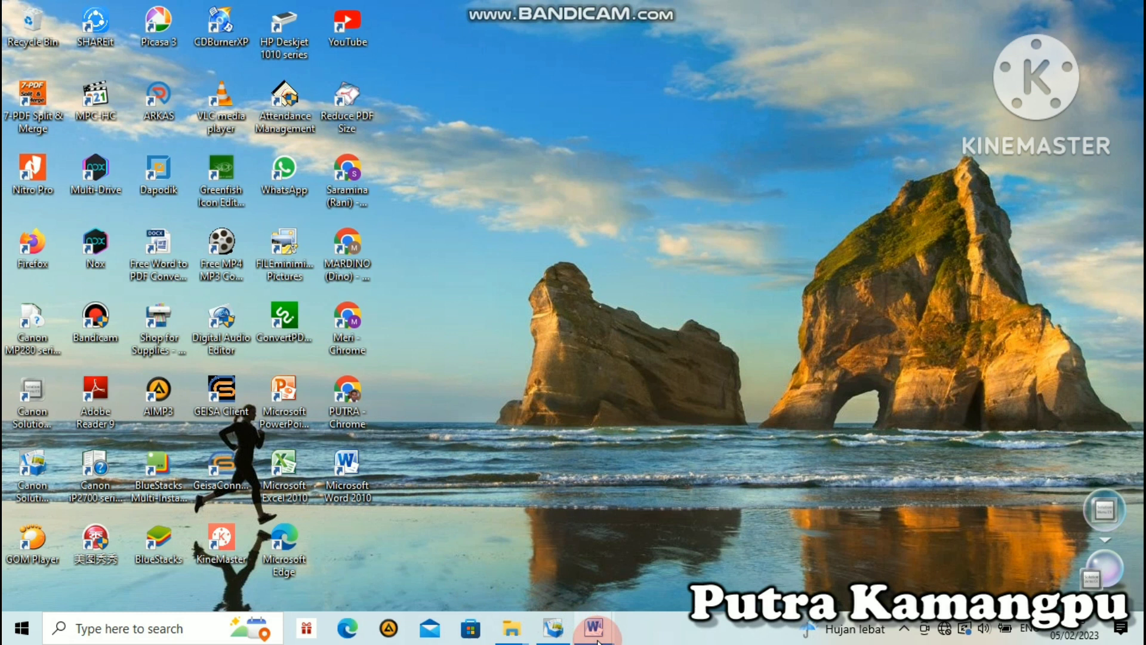
click(595, 628)
click(891, 562)
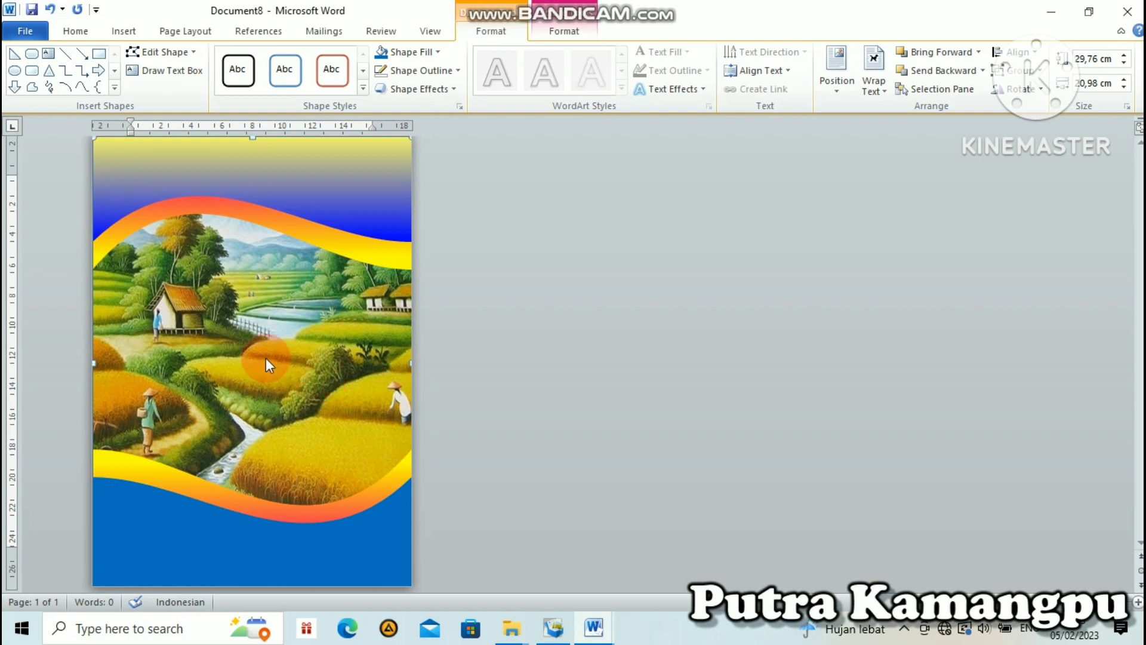
click(439, 54)
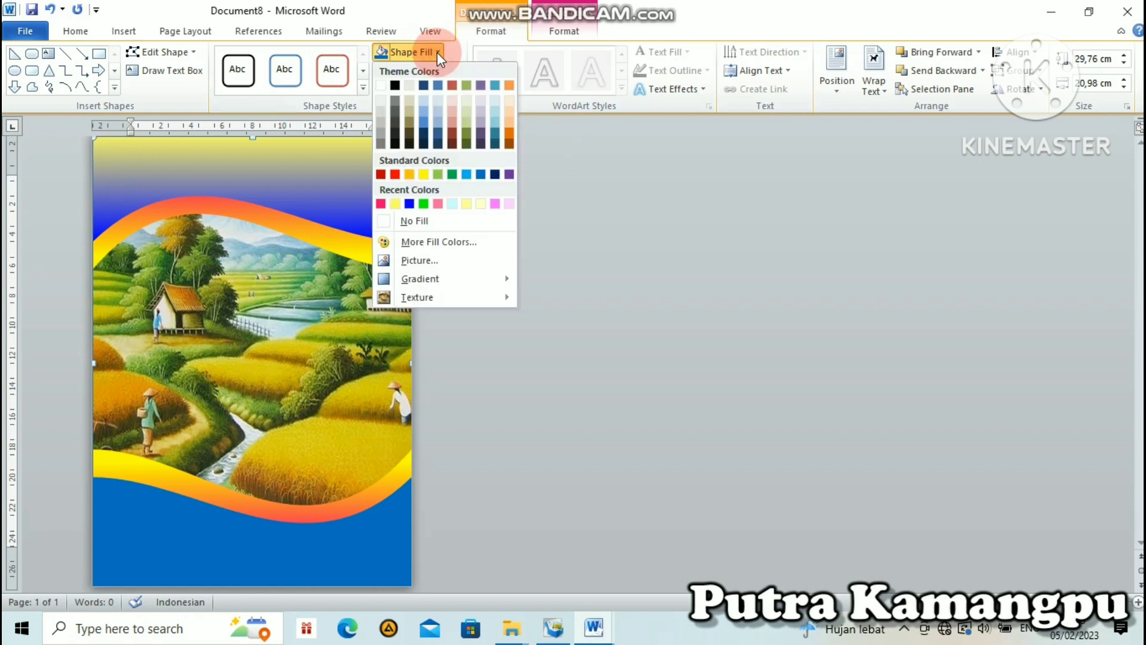
click(429, 260)
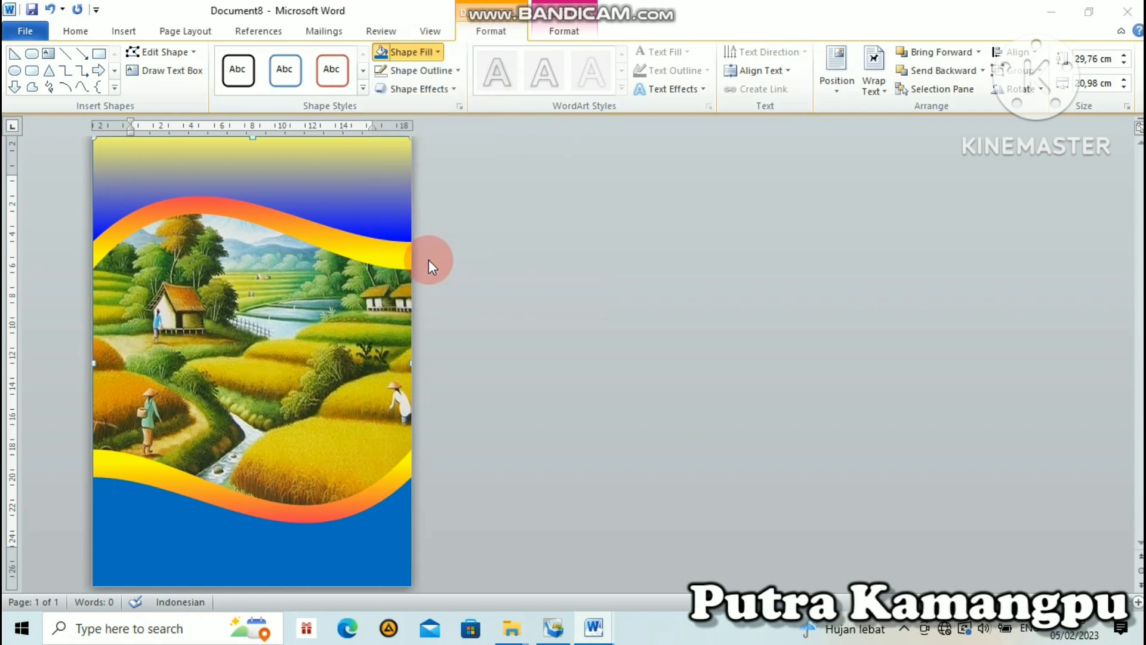
scroll(427, 259, down, 3)
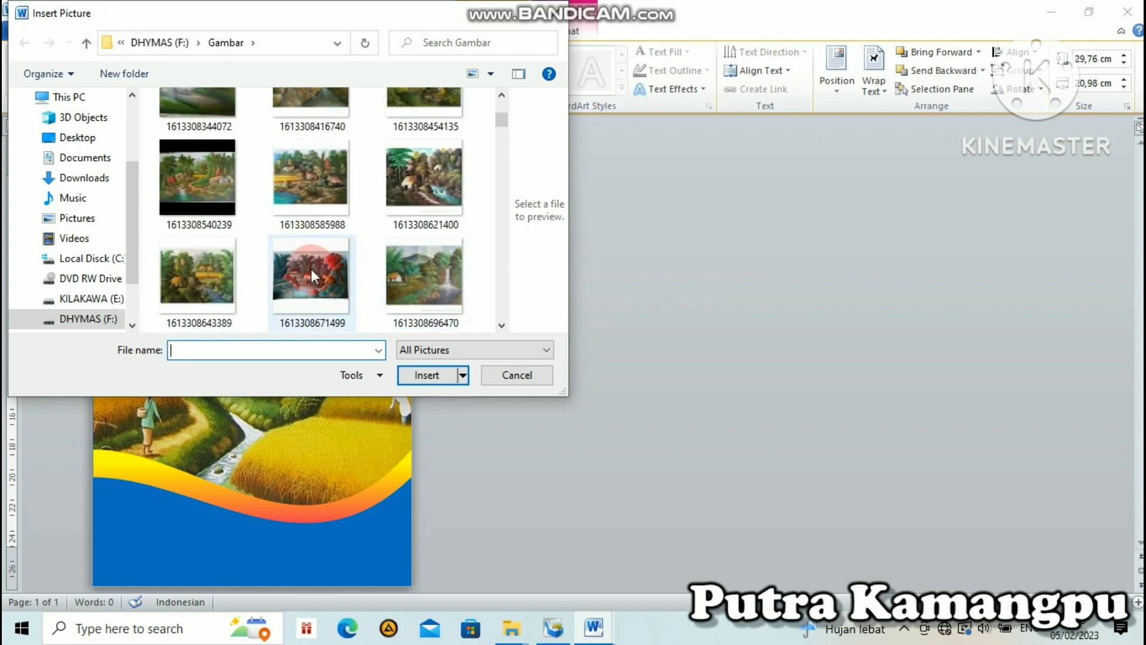
scroll(414, 267, down, 1)
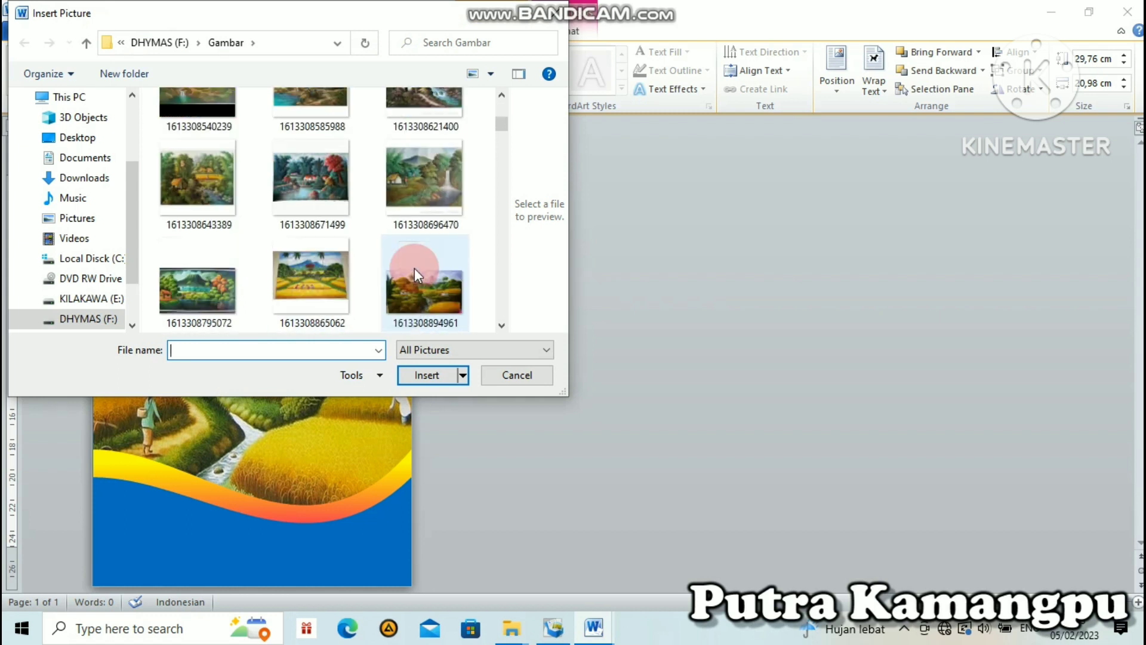
scroll(414, 267, down, 1)
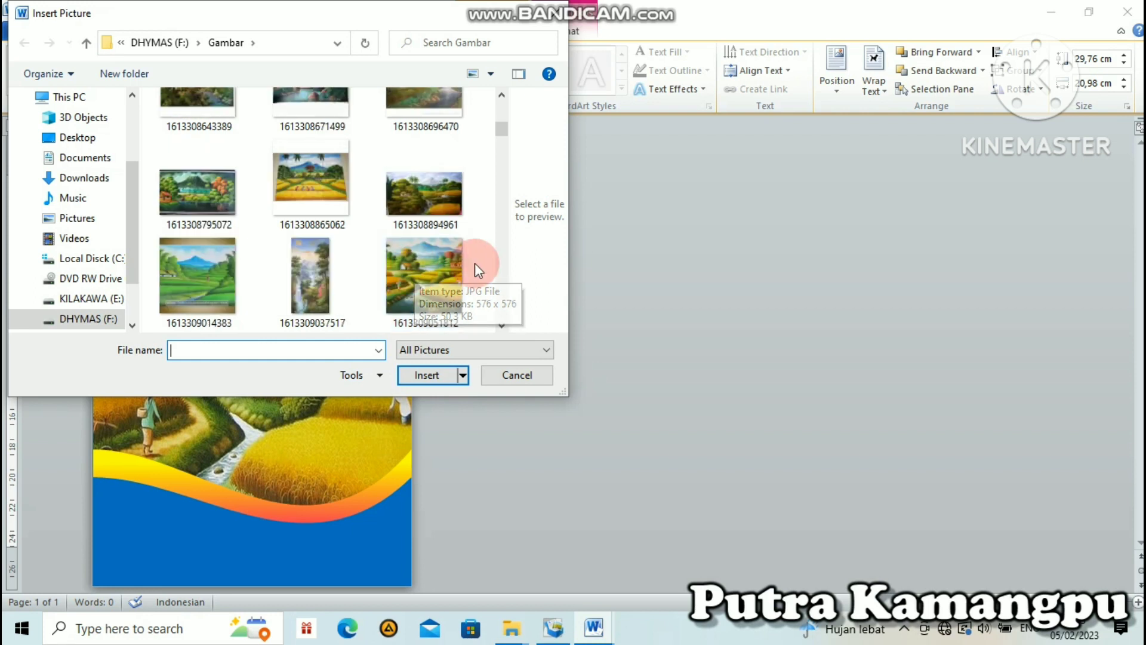
scroll(404, 277, down, 3)
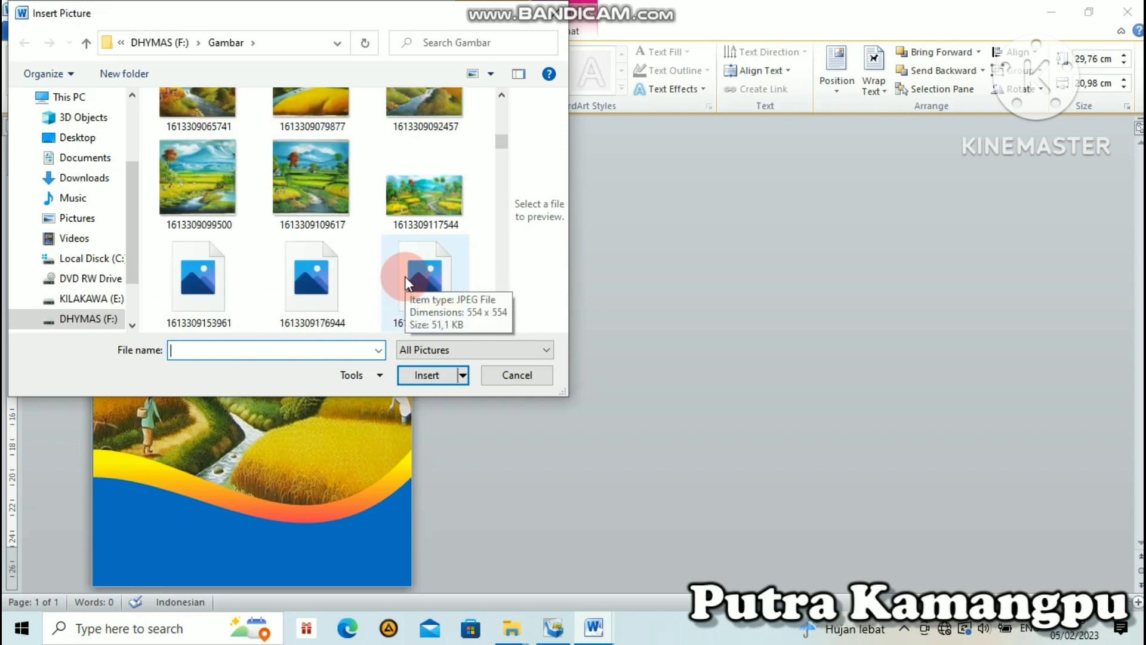
scroll(405, 277, down, 1)
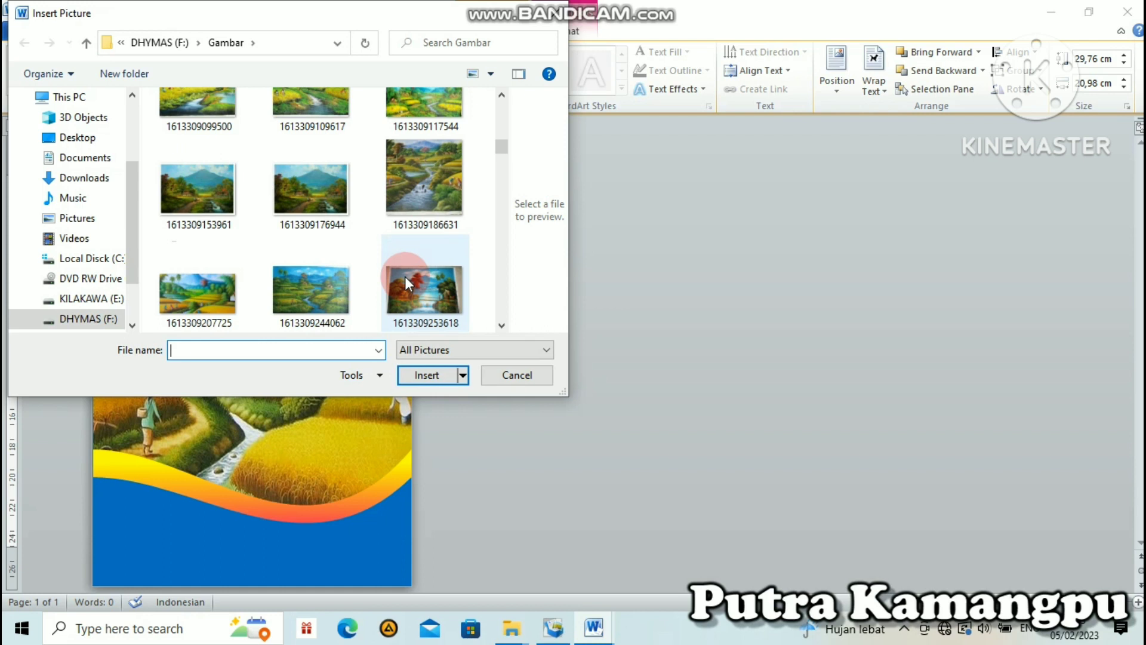
scroll(274, 259, down, 2)
scroll(275, 259, down, 2)
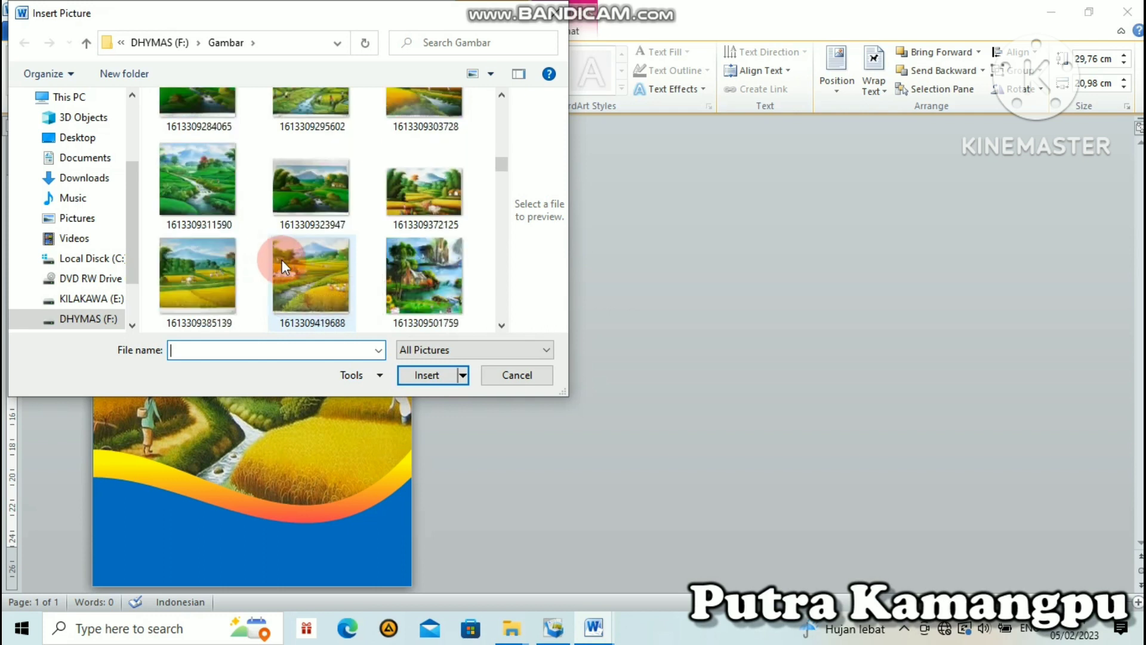
click(419, 273)
click(439, 368)
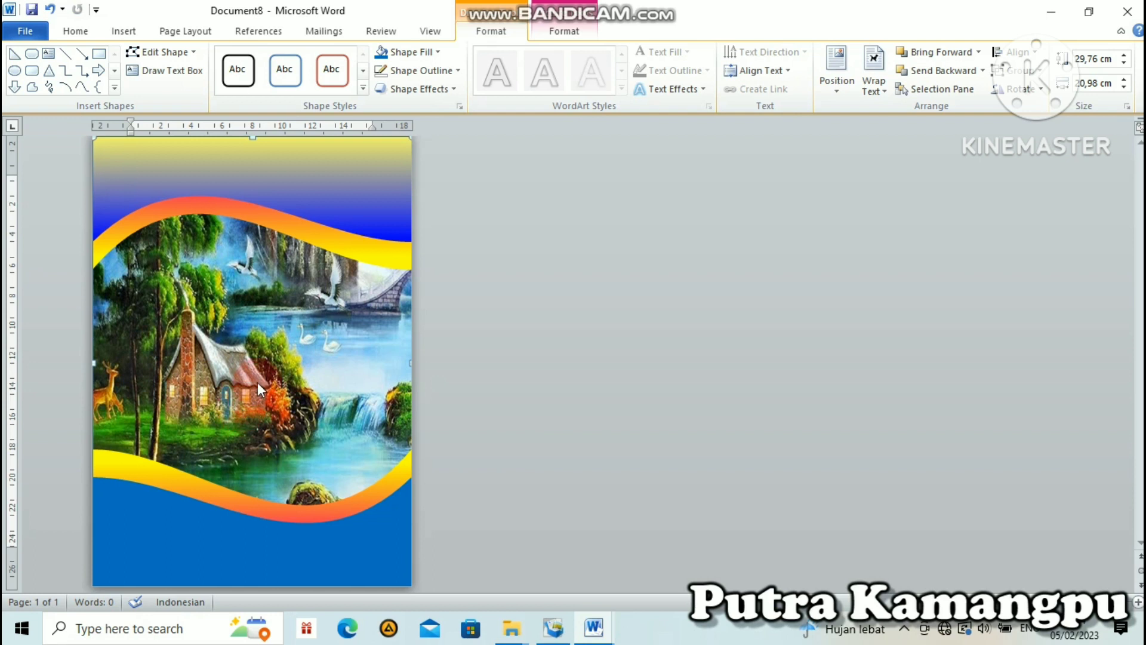
Step: Select the wavy shapes together with the picture-filled background rectangle and group them
click(112, 183)
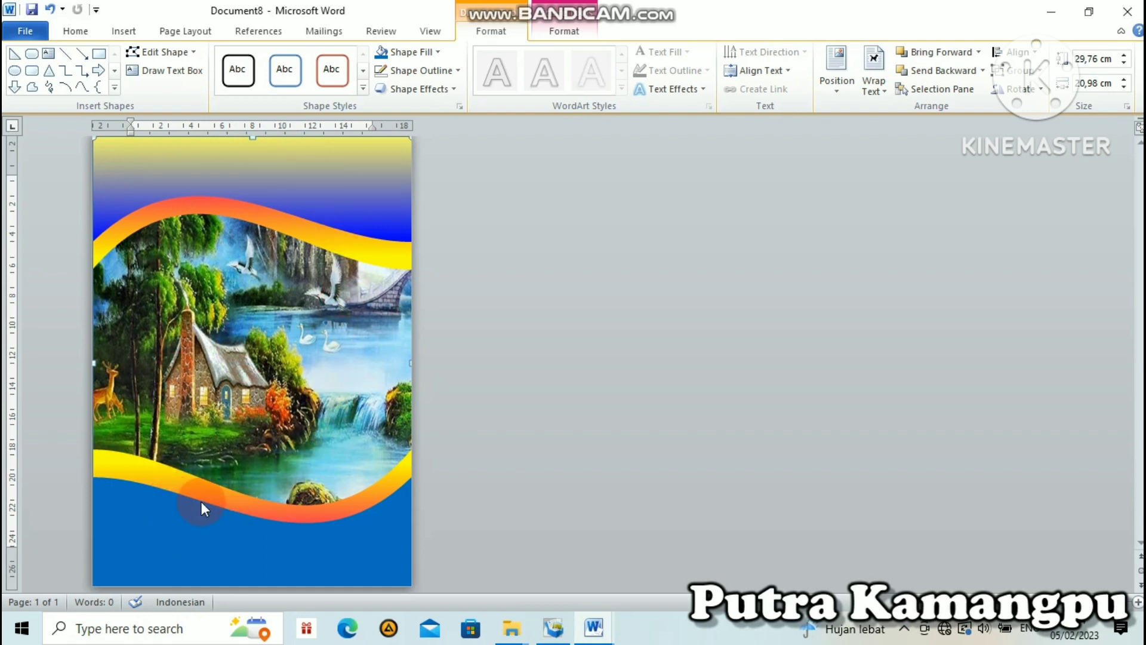
click(306, 175)
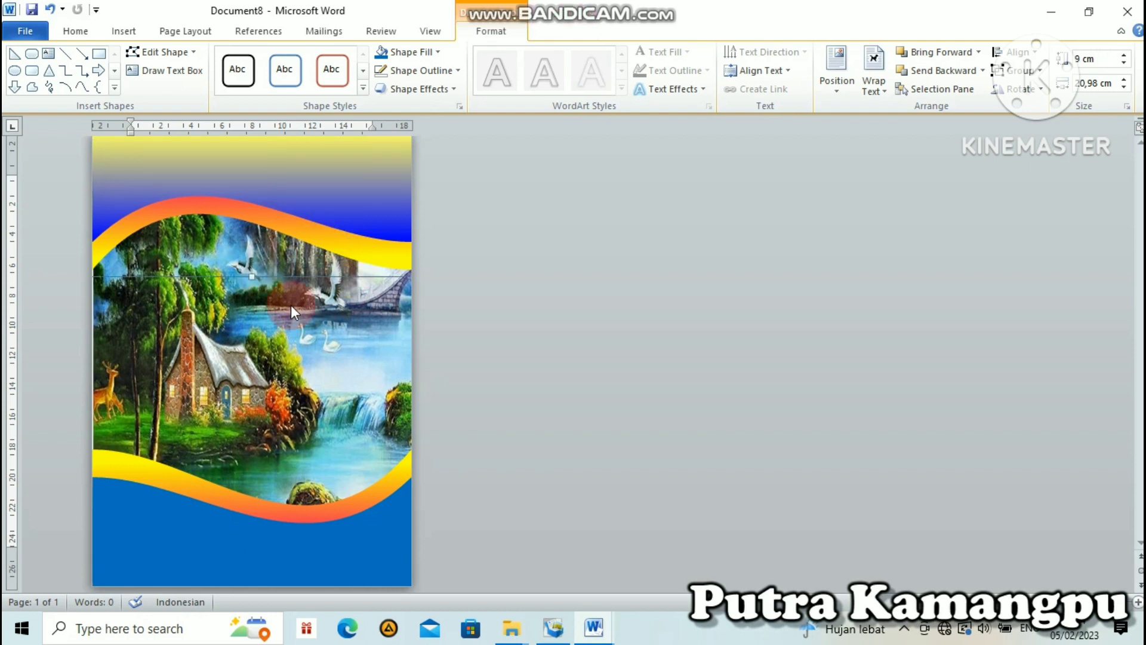
click(187, 525)
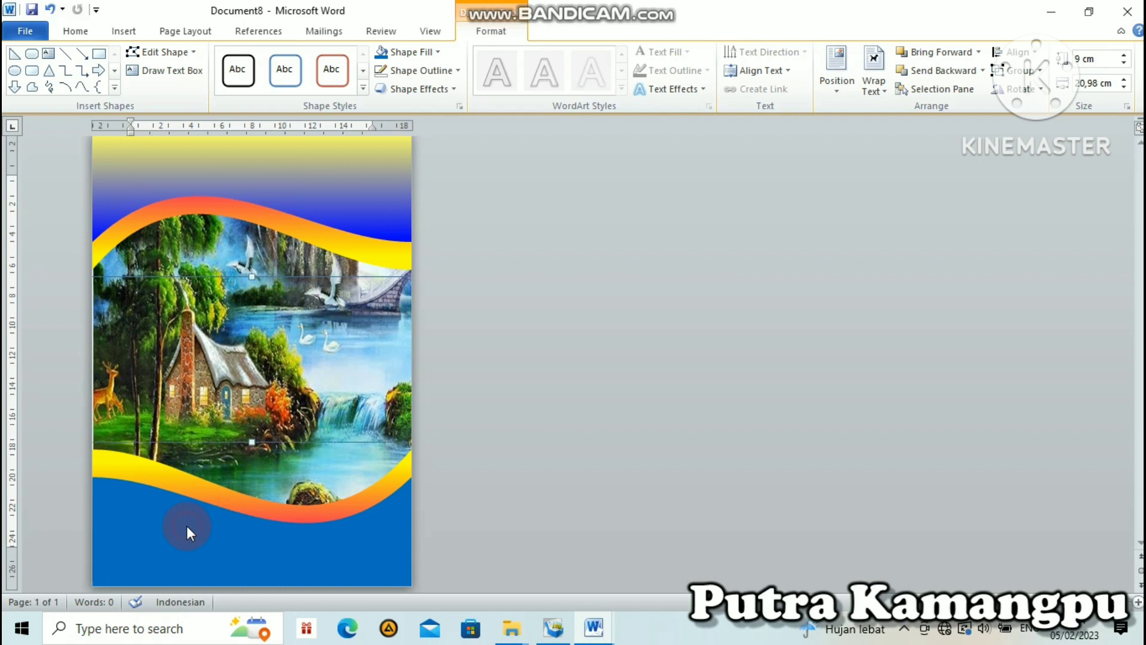
shift+click(160, 364)
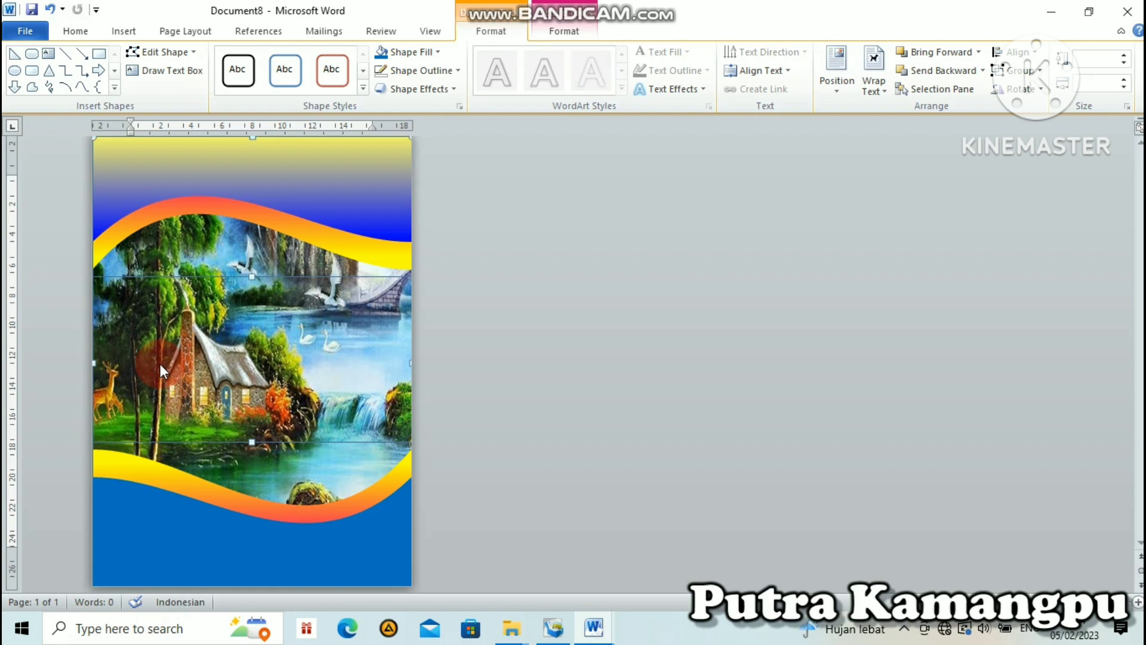
click(303, 279)
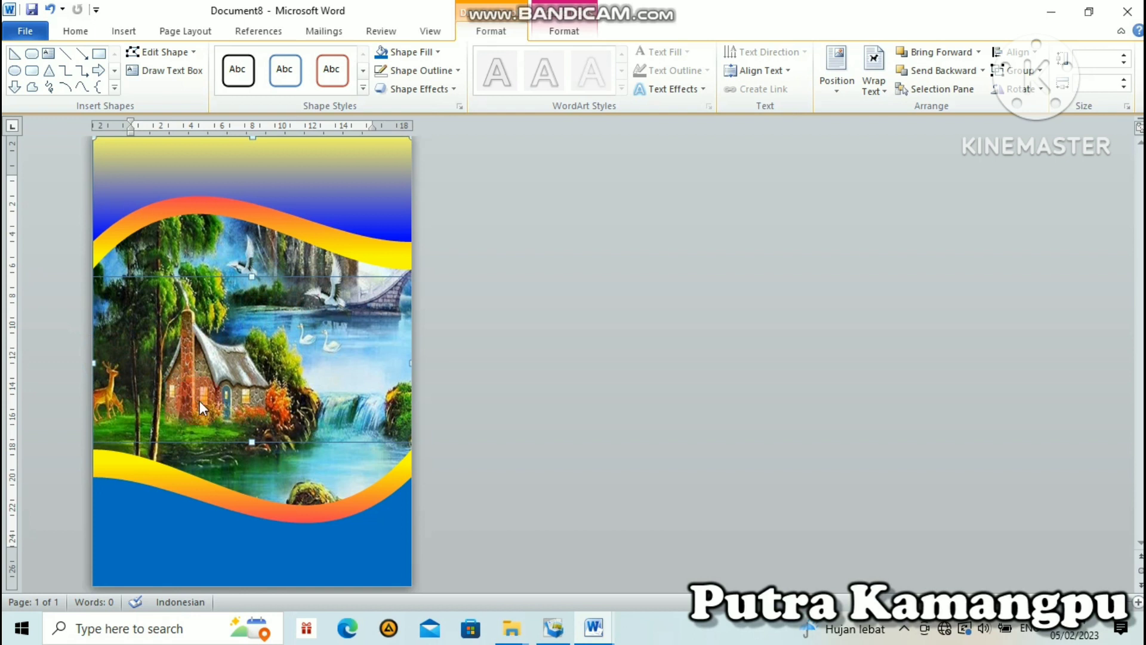
click(291, 390)
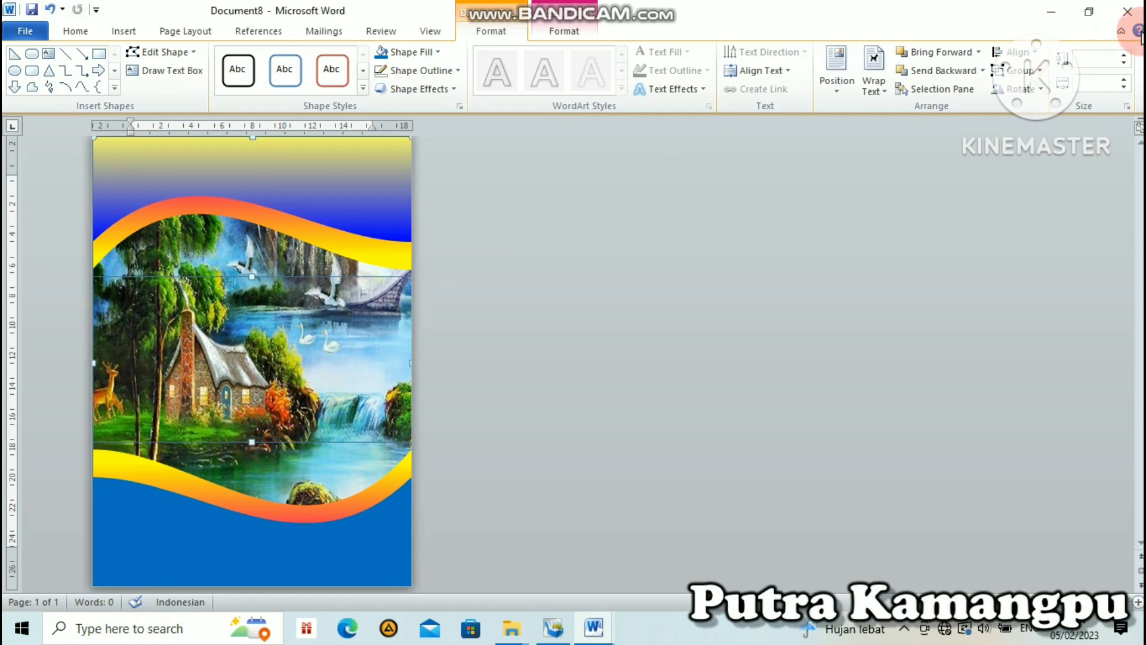
click(1035, 72)
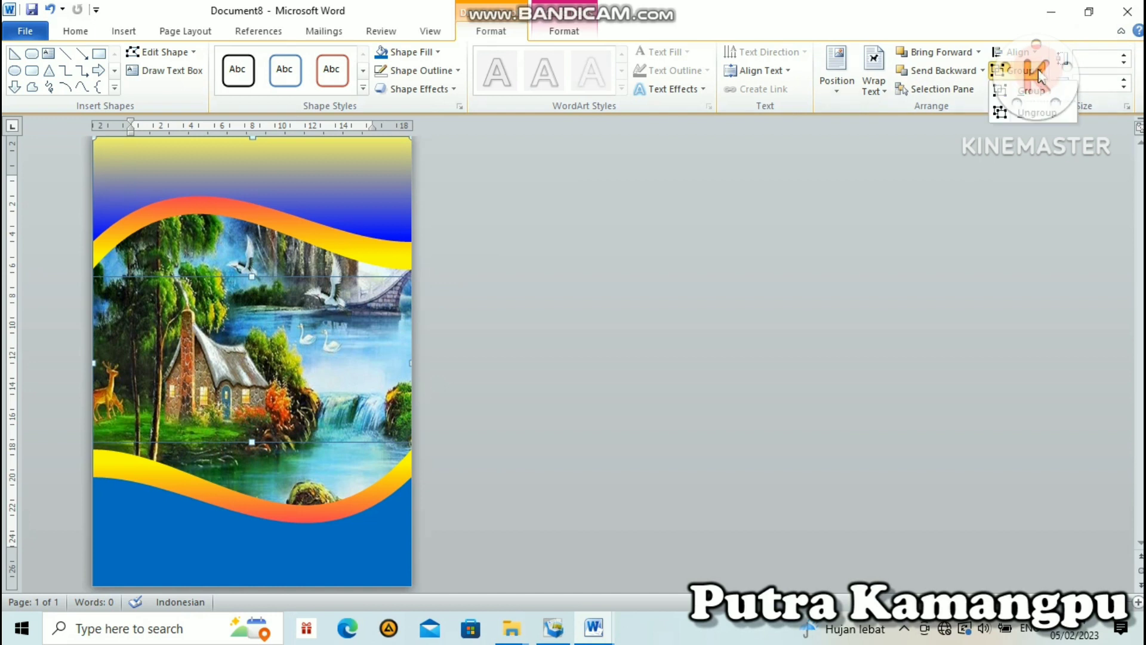
click(1039, 91)
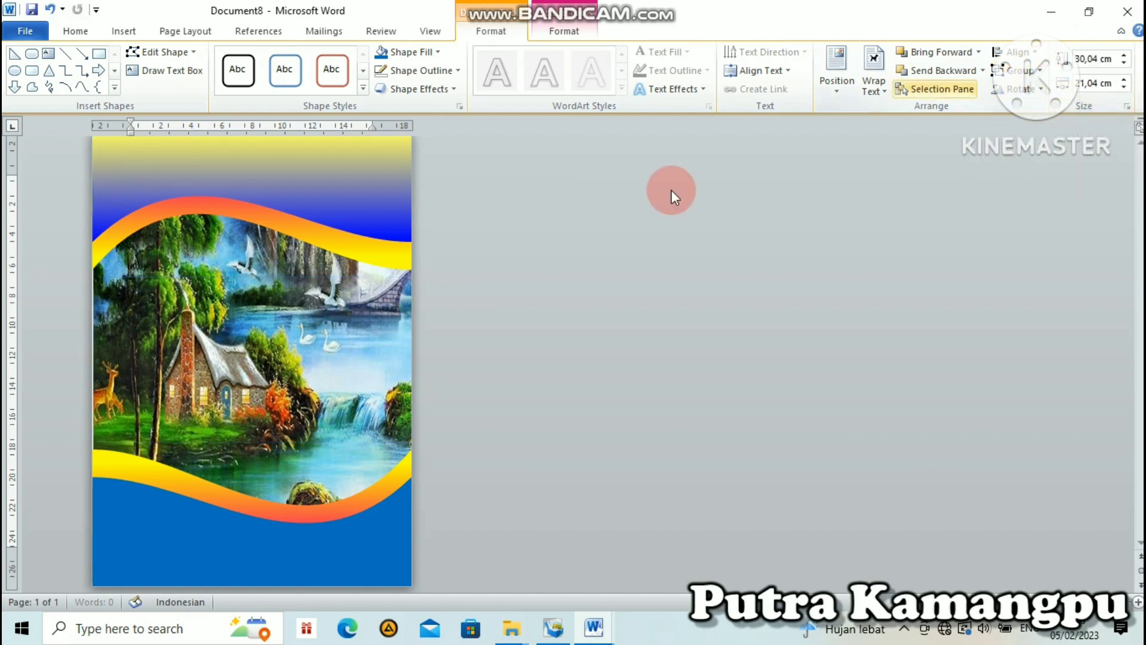
click(306, 345)
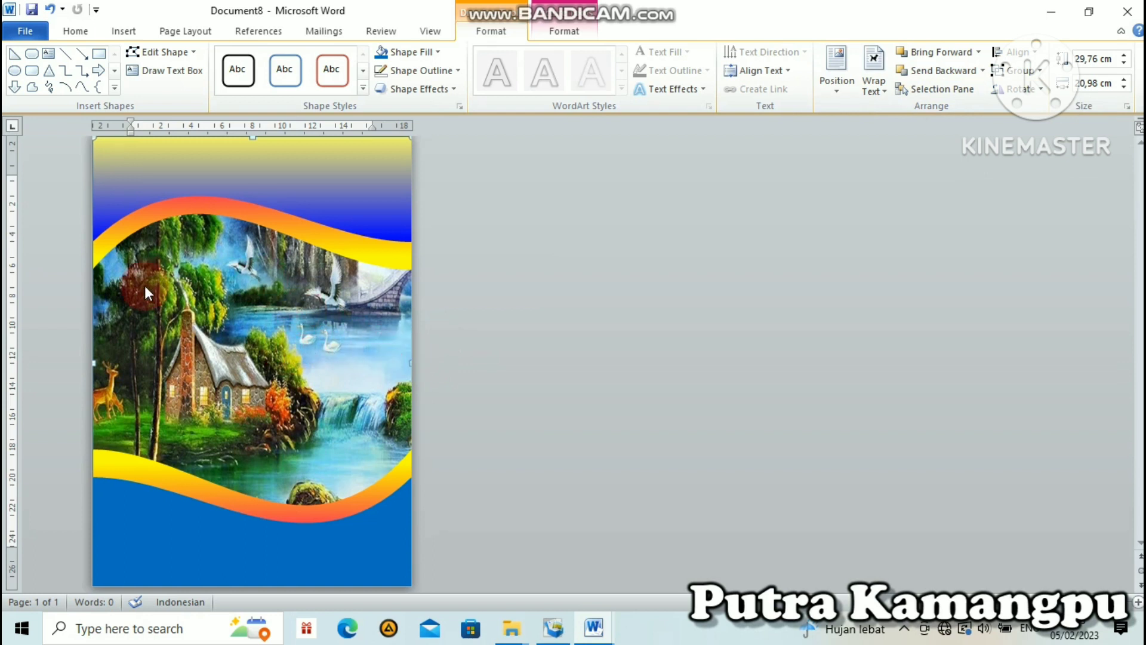
drag(93, 298, 154, 296)
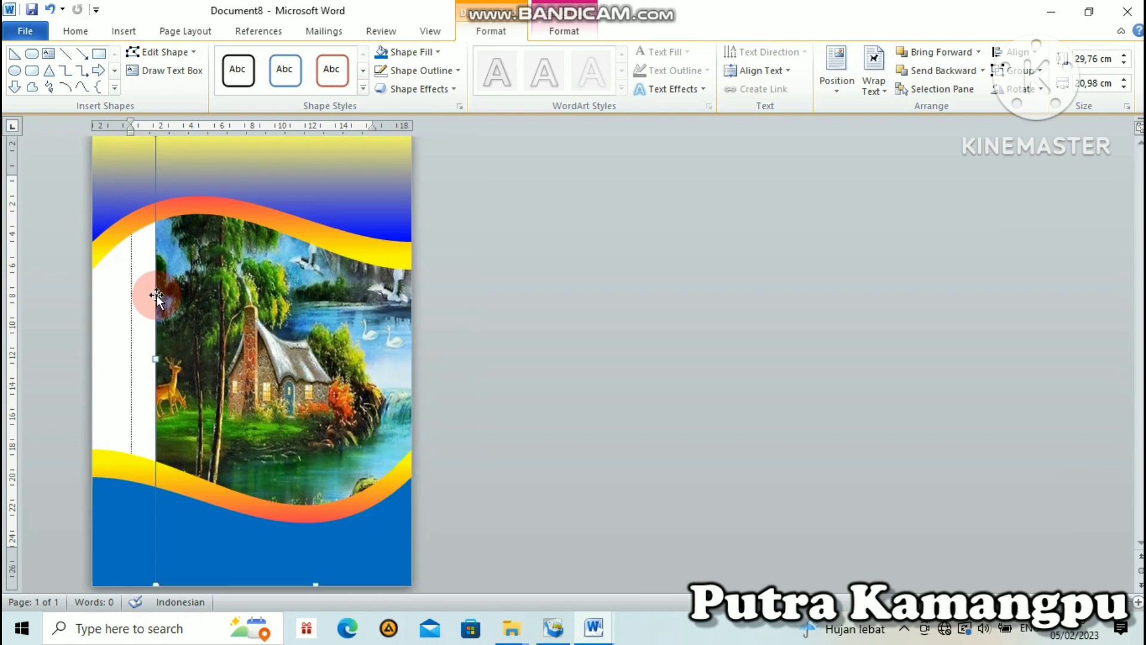
key(ctrl+z)
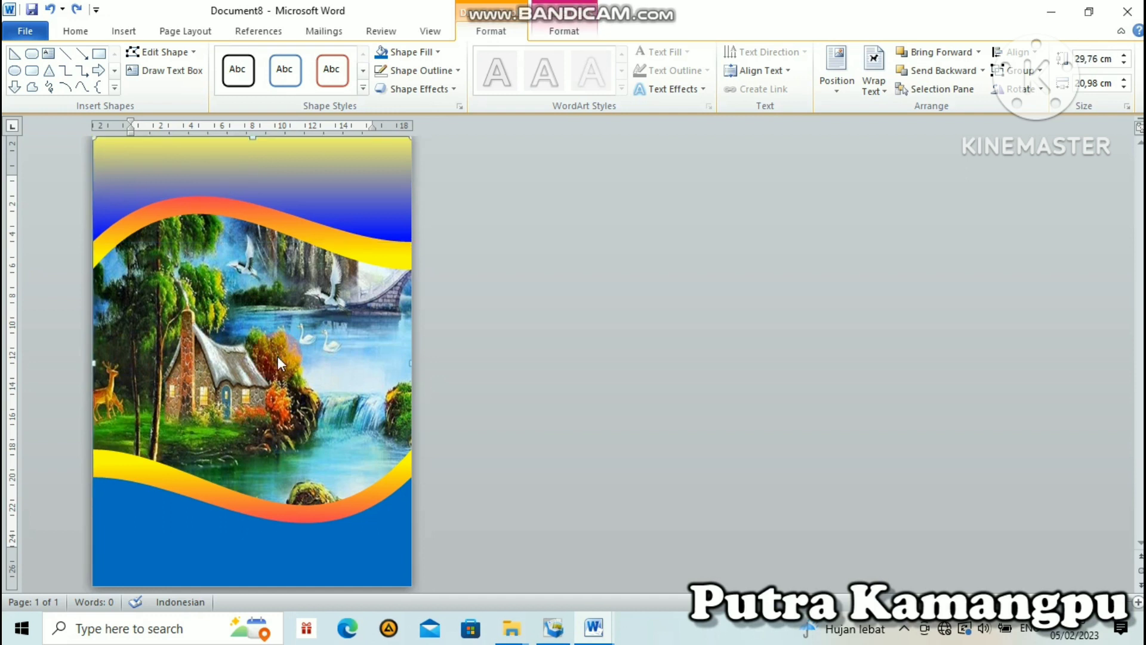
click(392, 533)
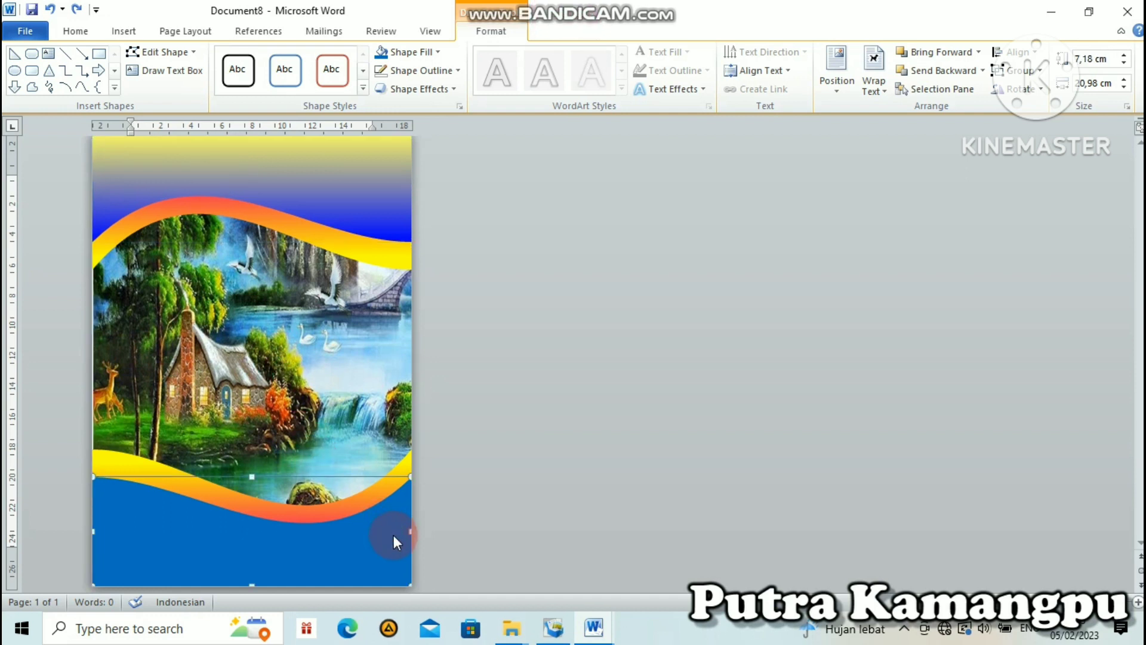
click(404, 407)
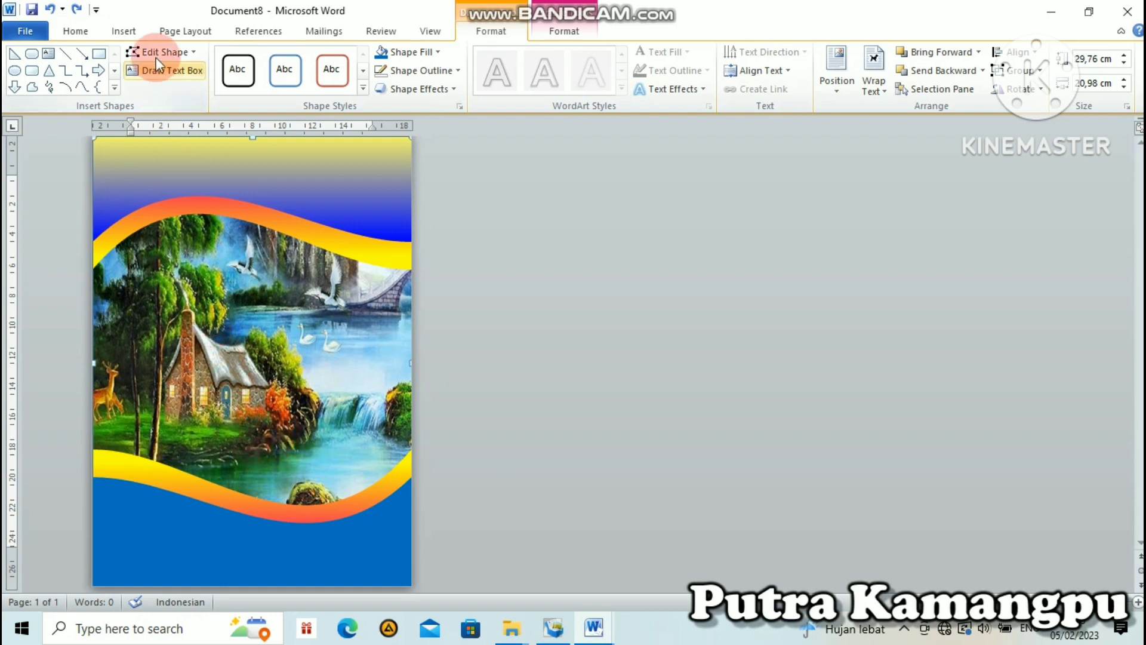
Step: Insert a WordArt text in the solid red style from the fifth row of the style gallery
click(123, 29)
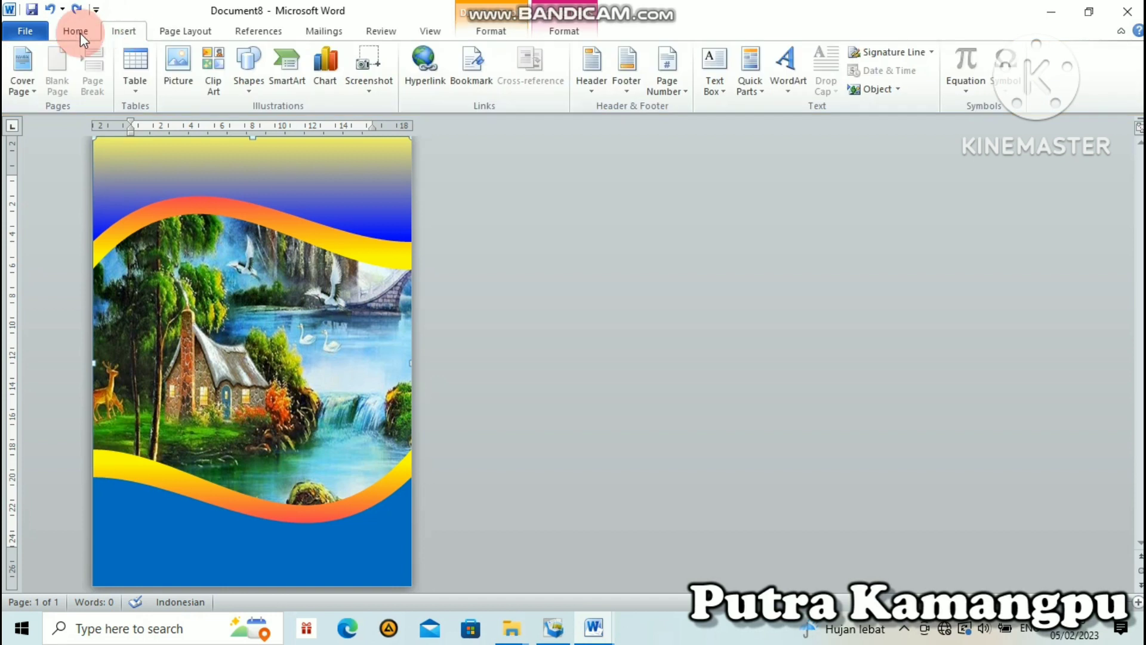
click(789, 69)
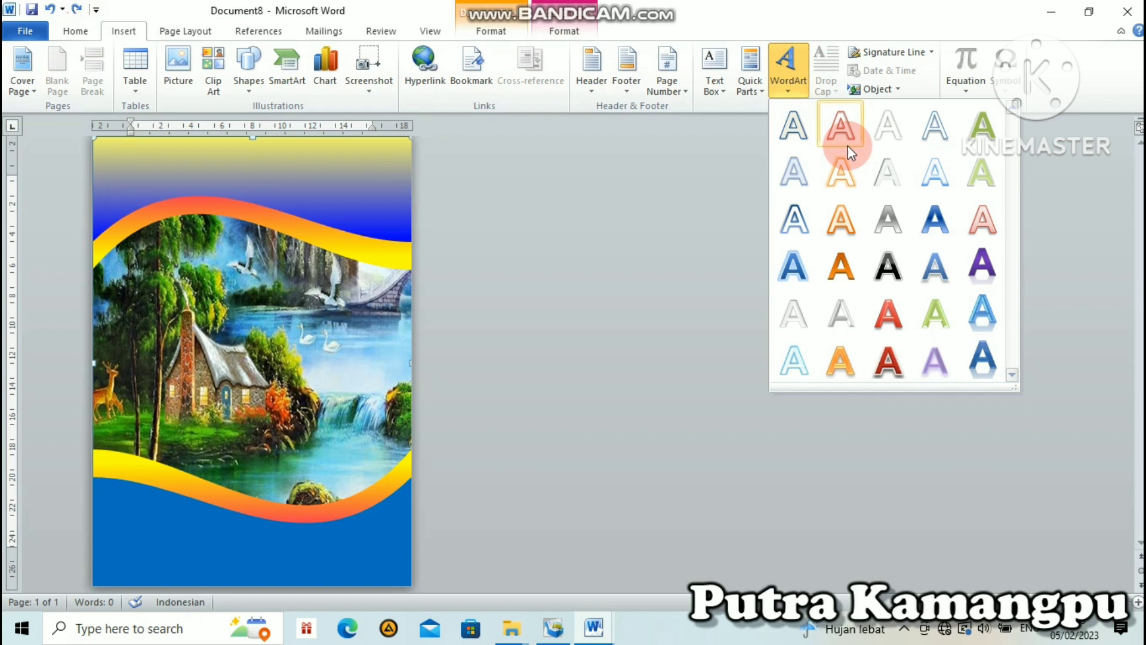
click(897, 320)
click(170, 164)
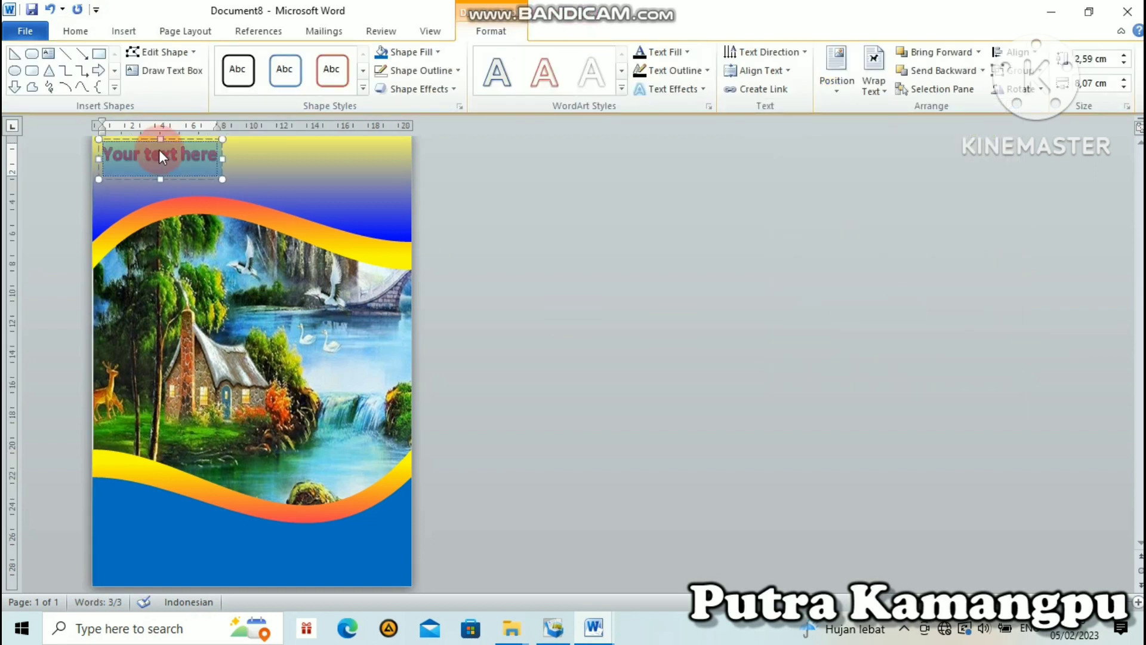
Step: Move the WordArt over the cottage in the middle of the picture and resize it to about 2.6 cm high by 11.49 cm wide
text(Your)
click(155, 142)
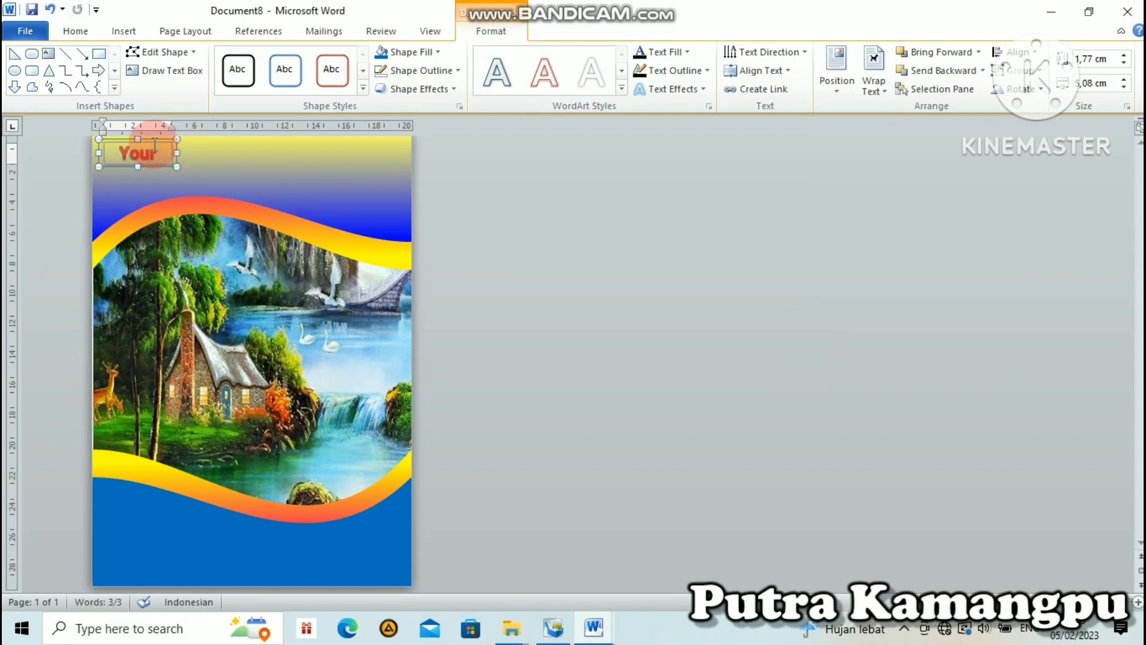
drag(151, 138, 344, 391)
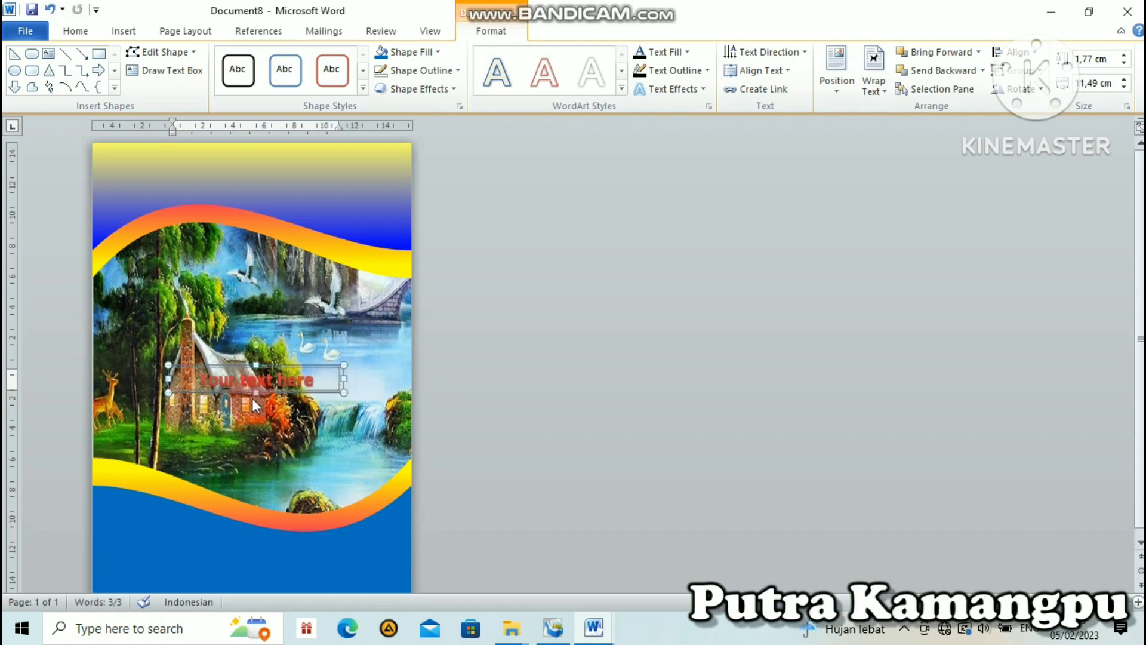
mouse_move(255, 394)
mouse_down()
mouse_move(256, 406)
mouse_move(313, 385)
mouse_move(210, 381)
mouse_up()
Step: Replace the WordArt's placeholder text with the title "LESTARINYA ALAM" in capitals
click(310, 391)
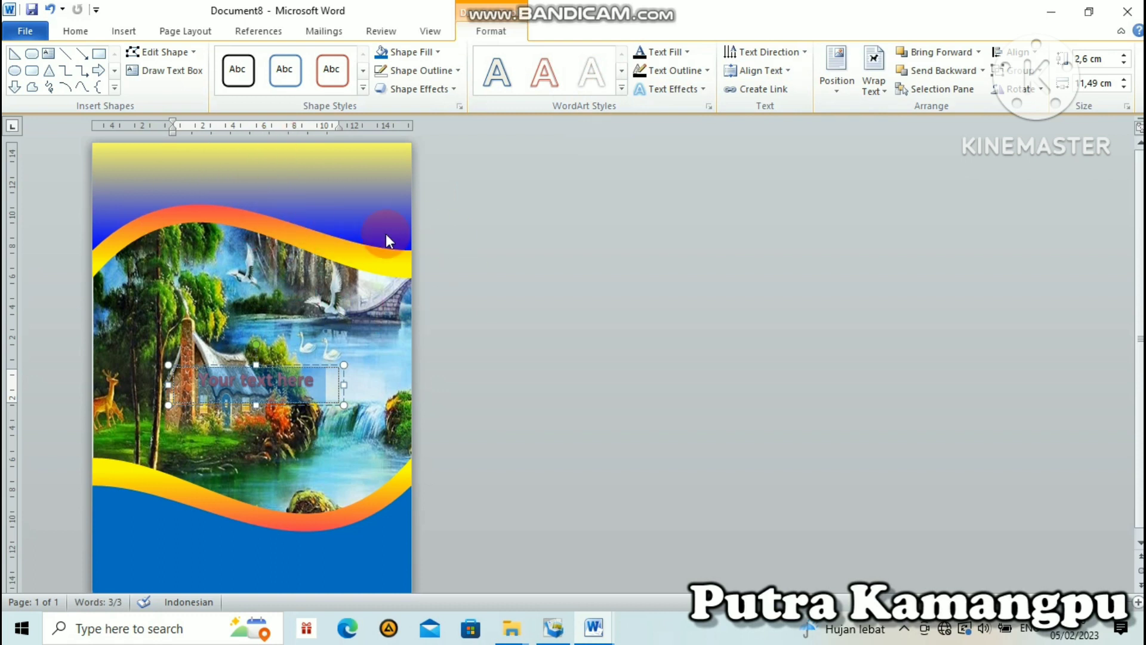
click(324, 381)
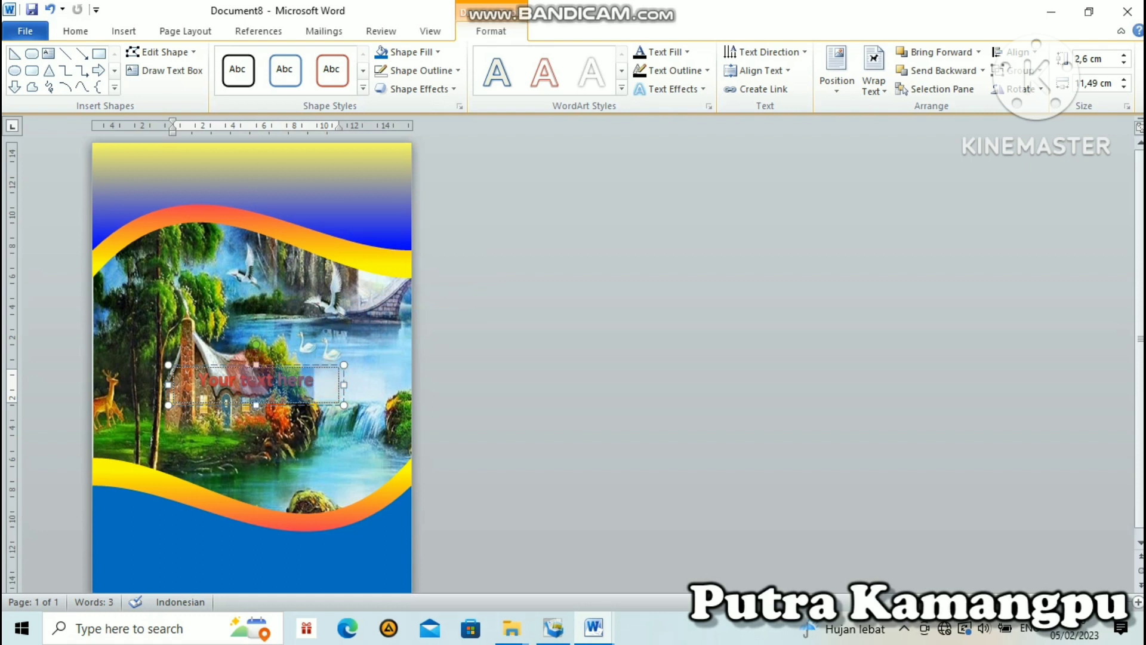
drag(200, 381, 643, 432)
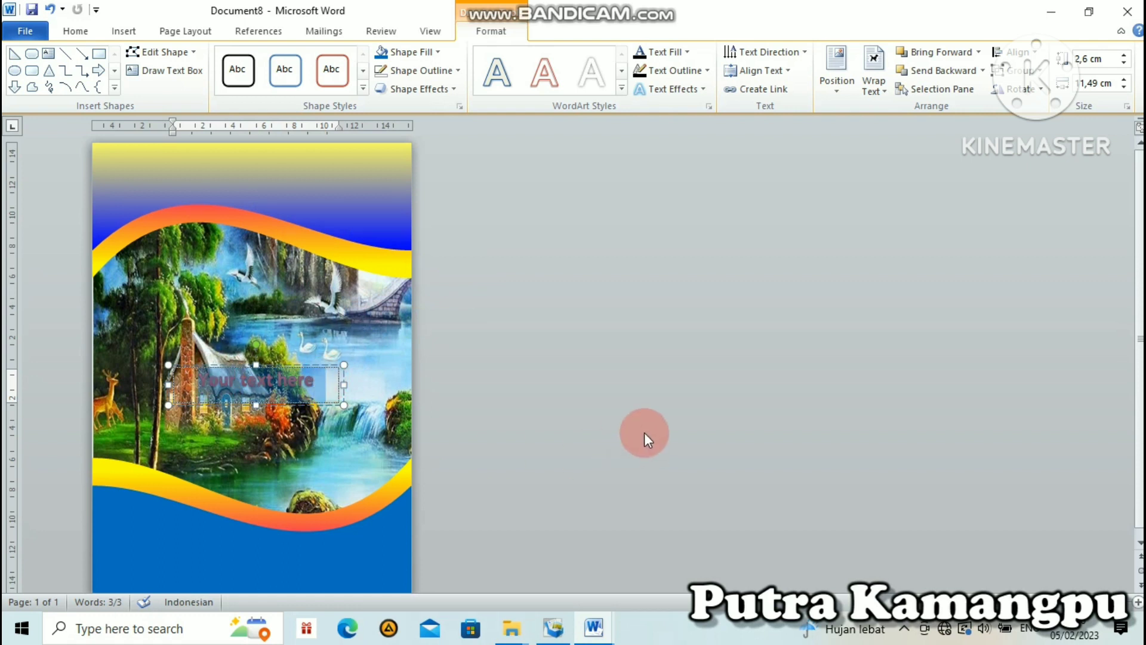
text(lestar)
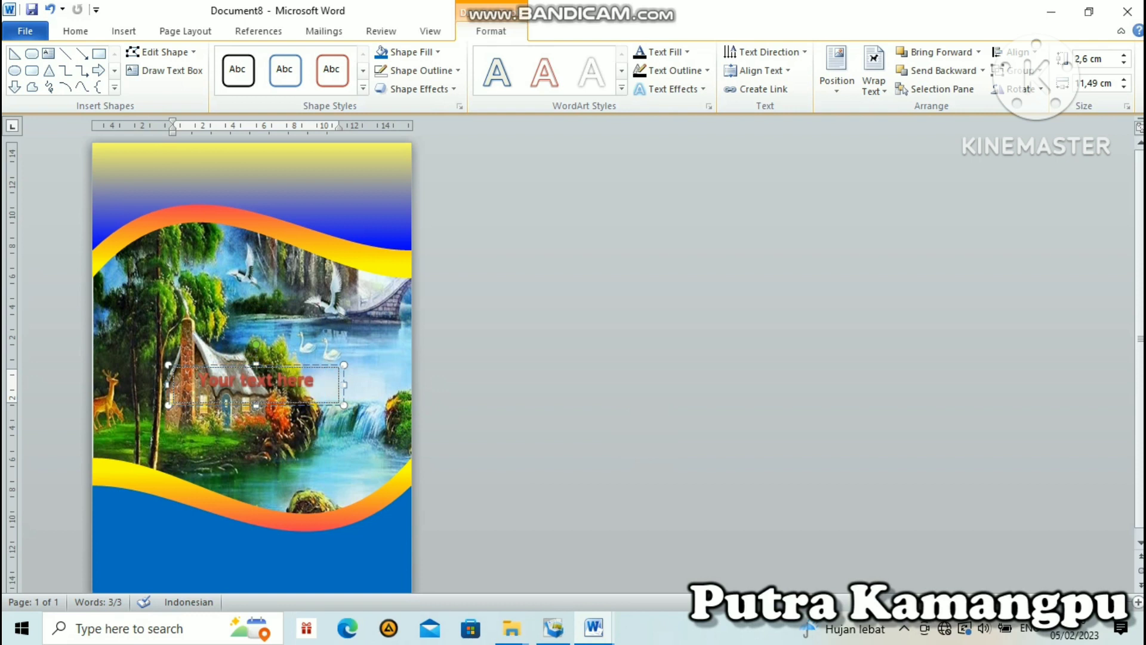
key(BackSpace)
key(BackSpace)
key(BackSpace)
key(BackSpace)
key(BackSpace)
key(BackSpace)
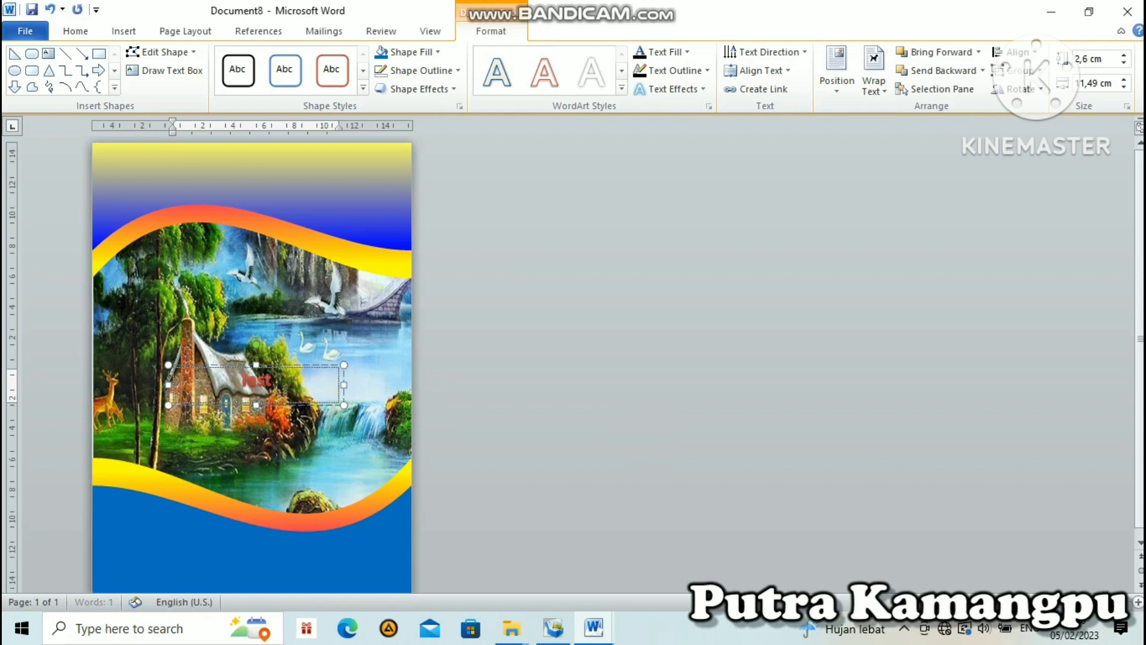
text(LESTARINYA)
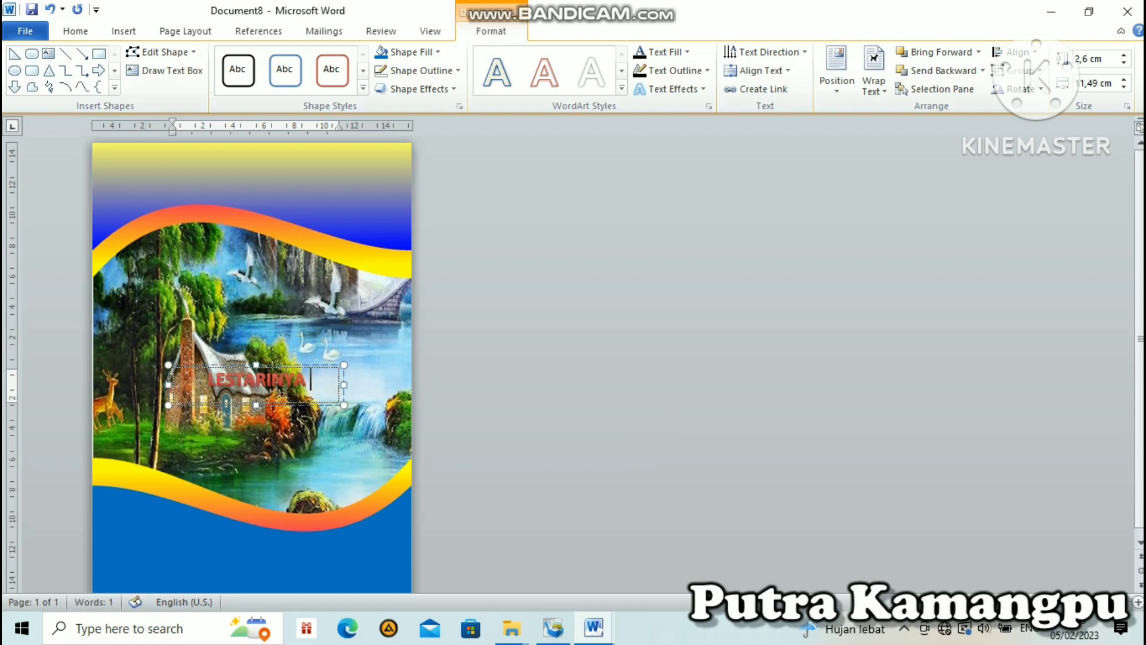
text( ALAM)
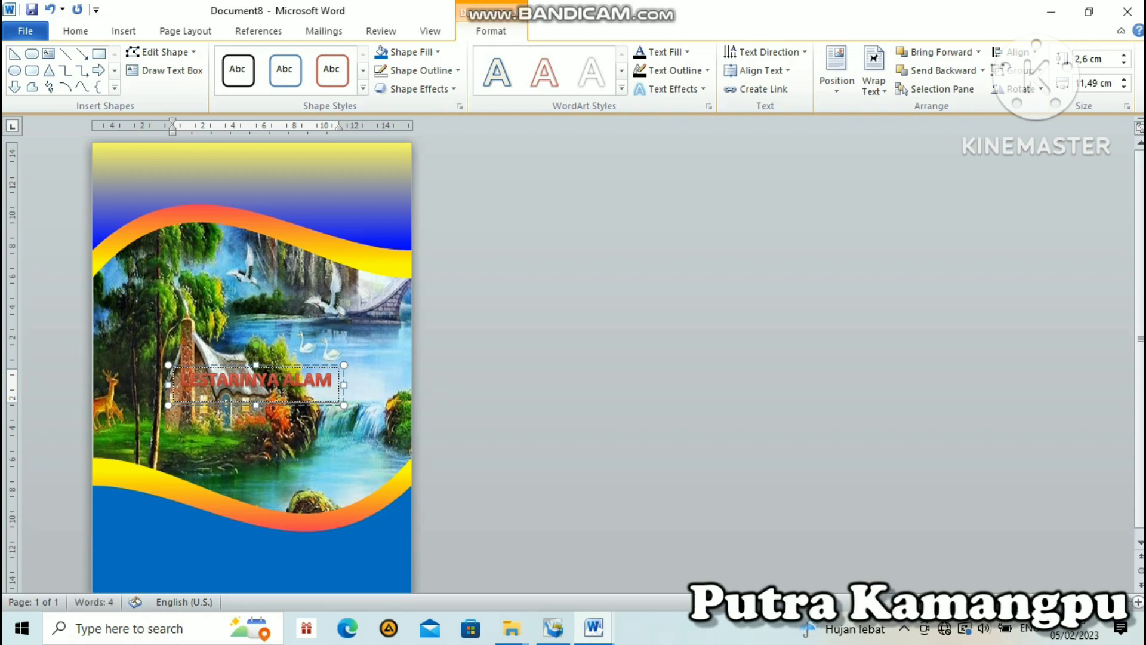
click(337, 116)
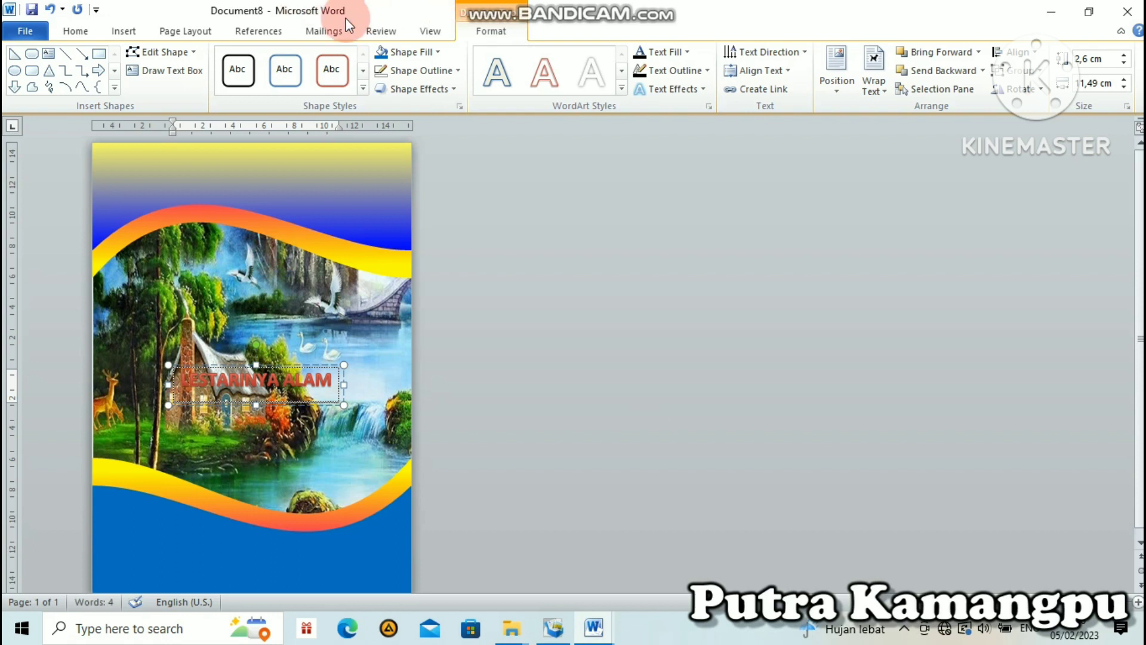
Step: Enlarge the title WordArt to about 6.07 cm high by 17.89 cm wide and extend the title with "DI DESAKU" on a second line
drag(259, 404, 258, 458)
drag(343, 408, 381, 409)
drag(165, 408, 109, 408)
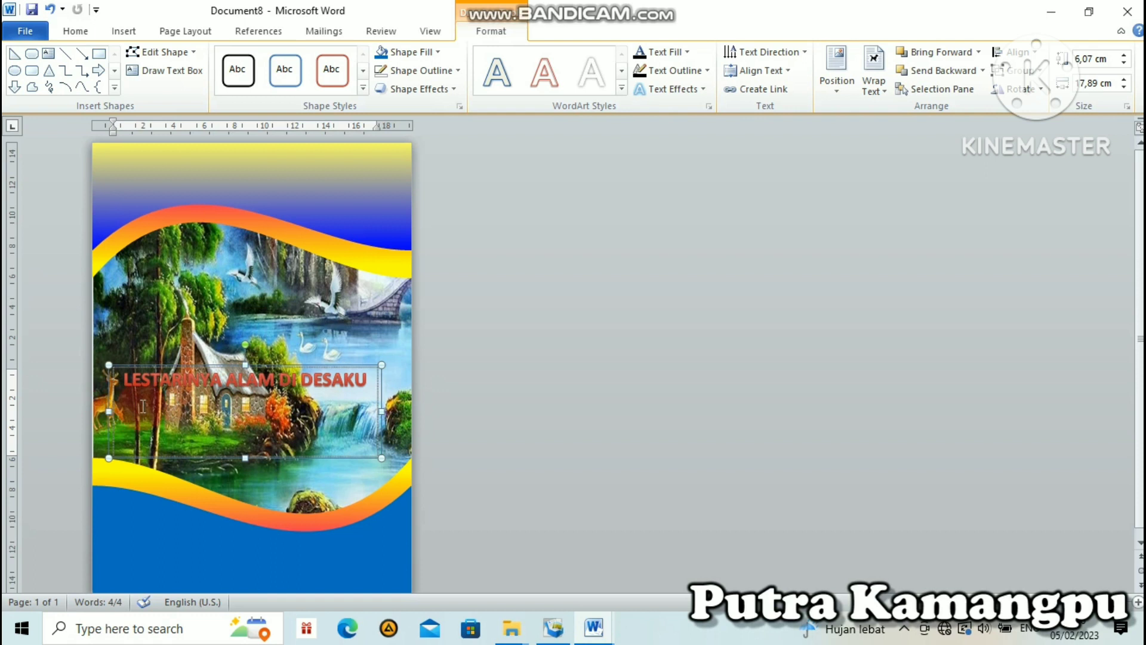
click(276, 381)
key(Return)
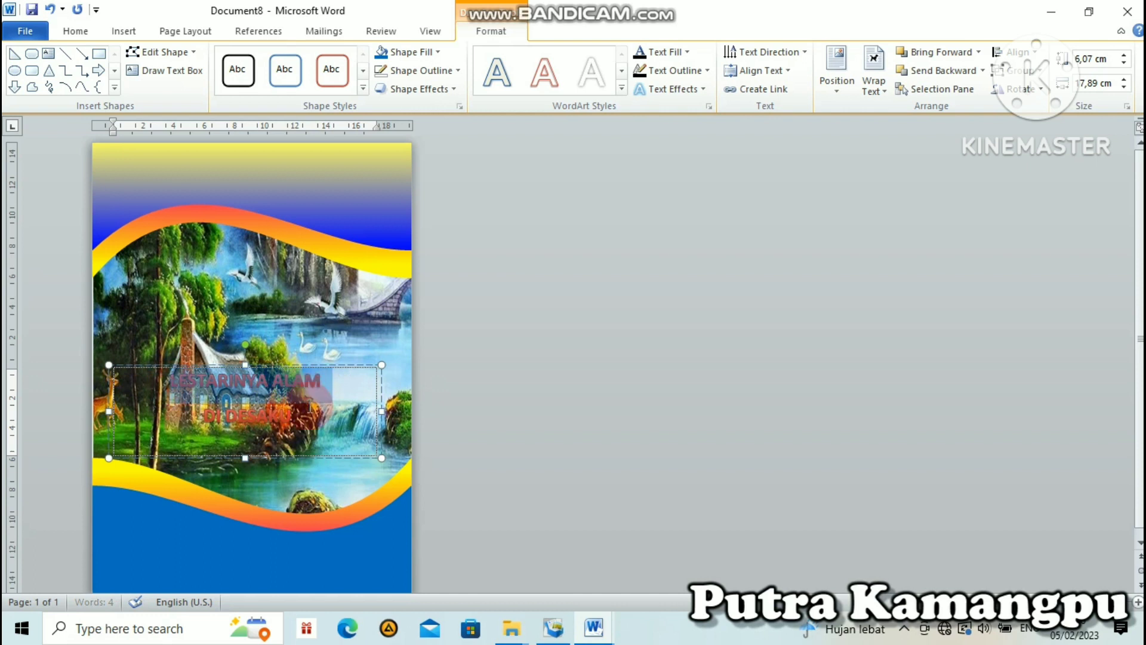
Step: Format both lines of the title in the Arial Black font with the pink recent color
key(ctrl+a)
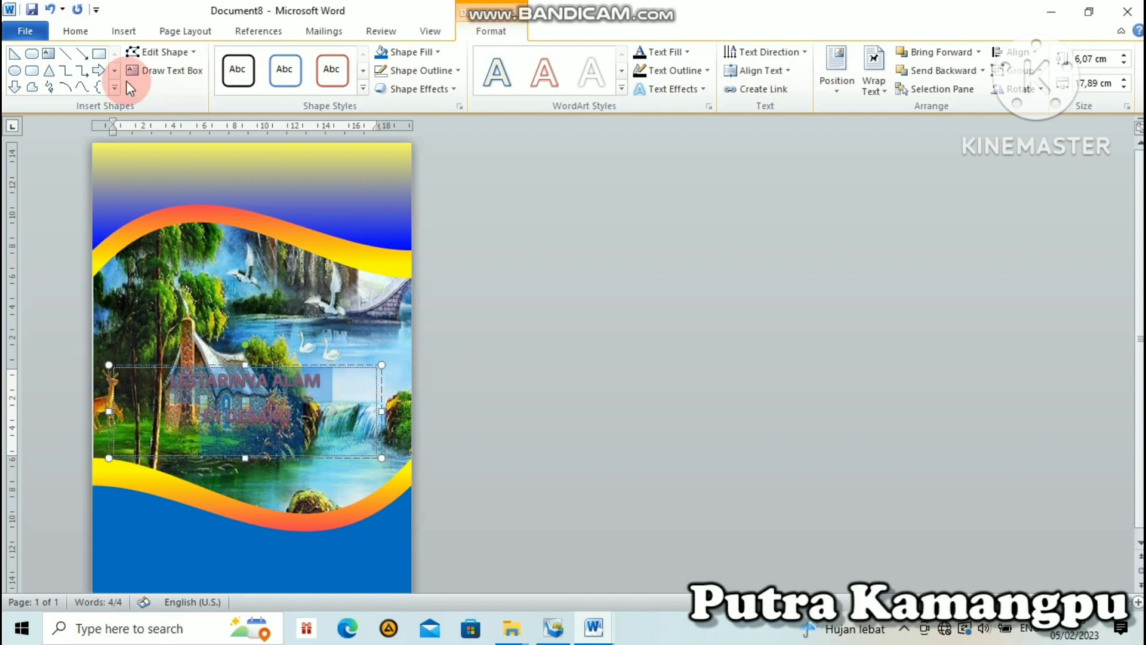
click(83, 37)
click(208, 59)
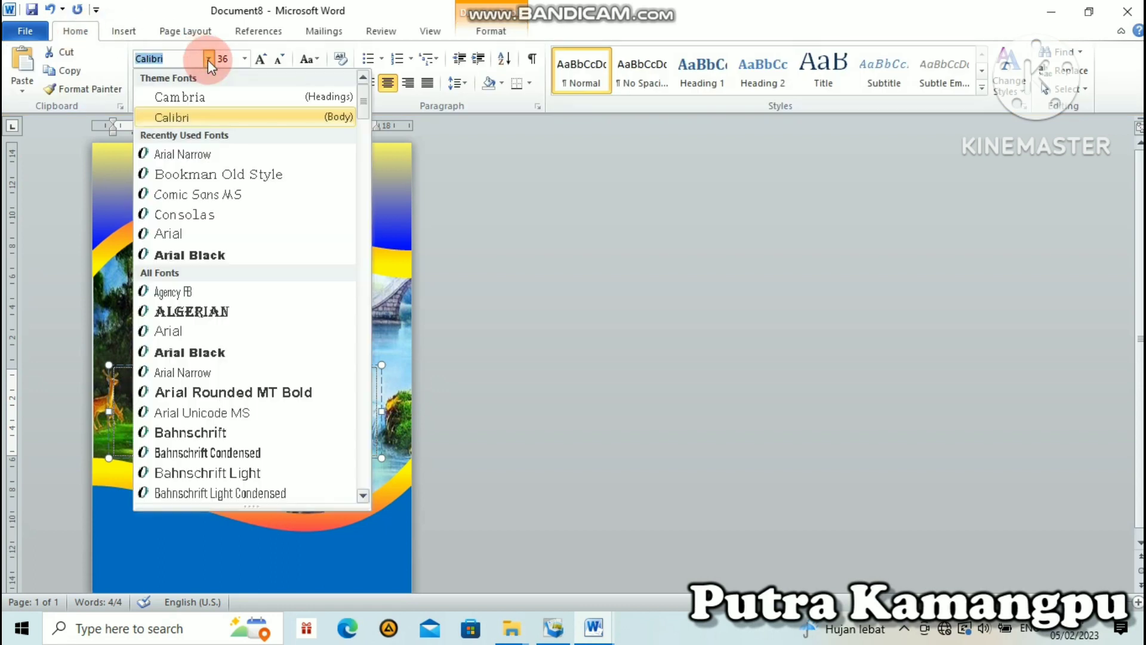
click(204, 254)
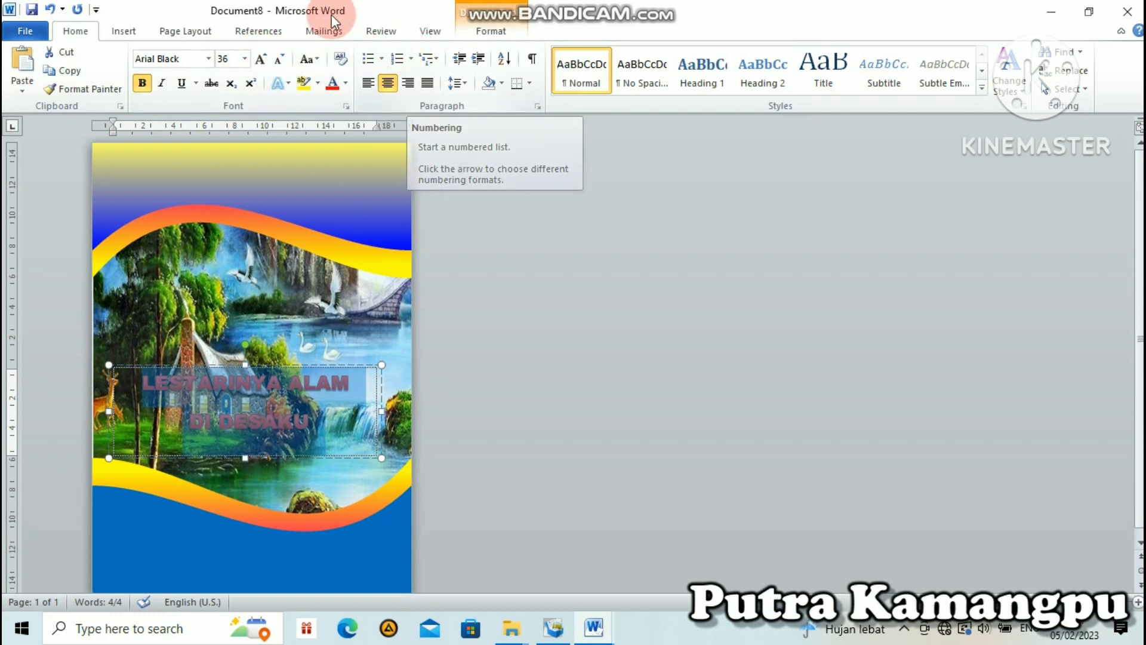
click(346, 81)
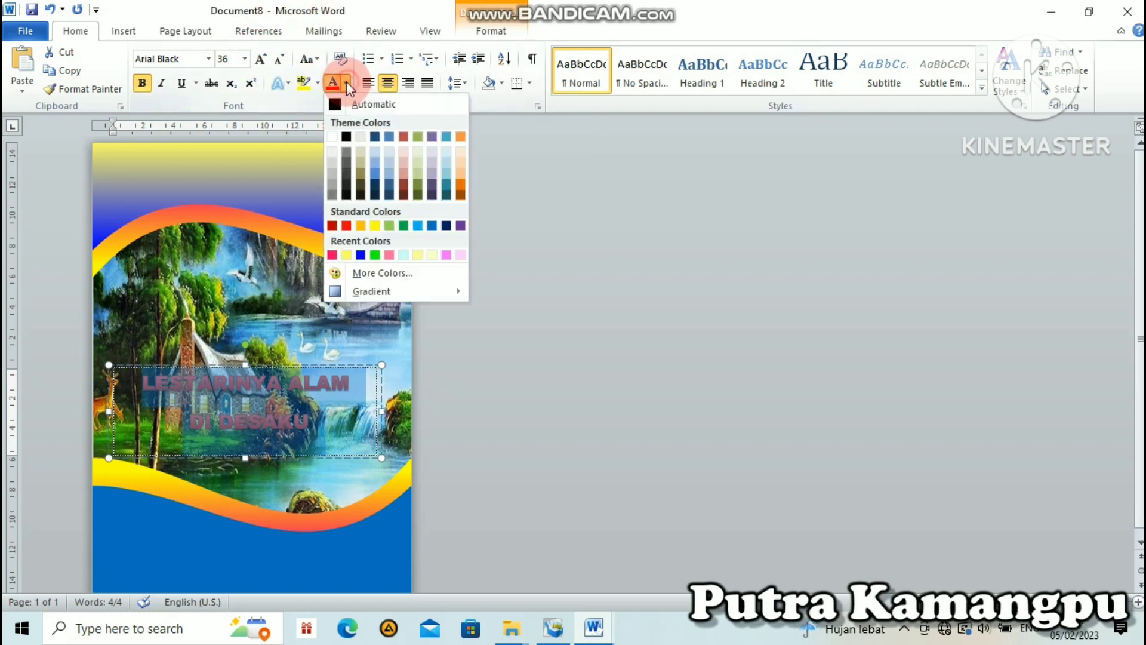
click(334, 255)
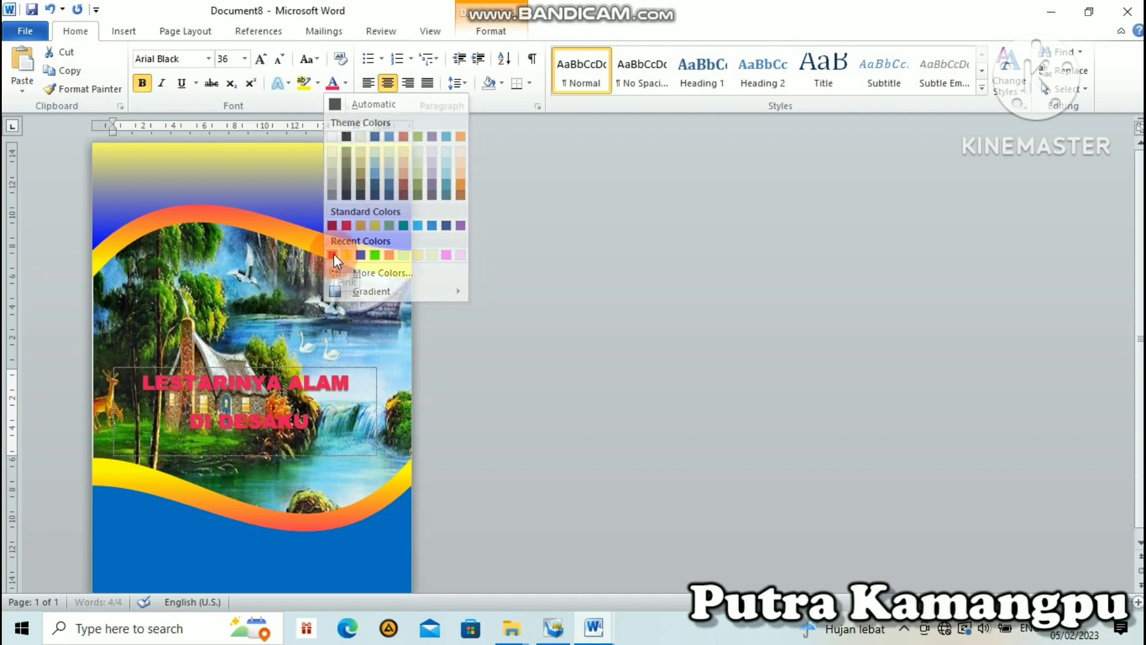
click(492, 33)
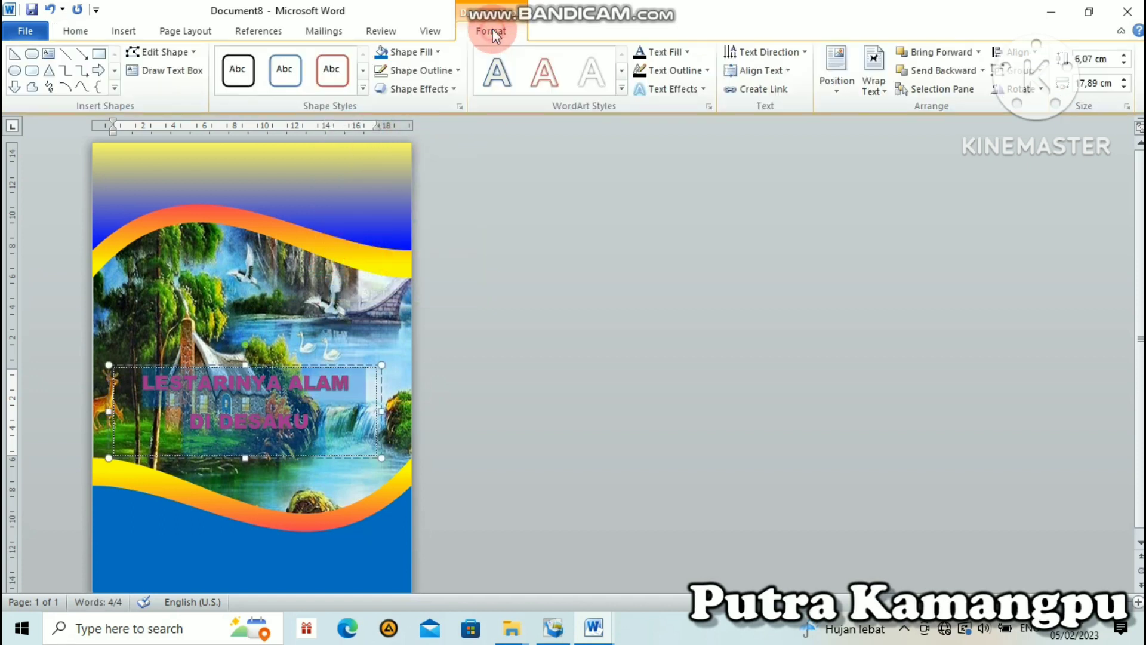
click(455, 72)
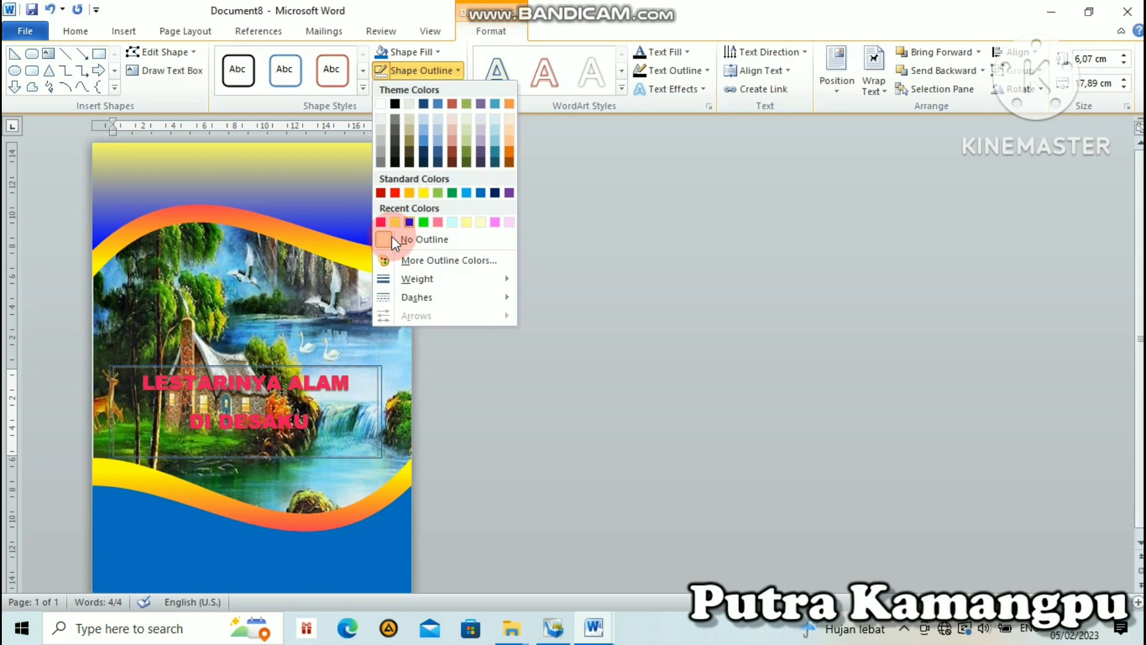
click(525, 379)
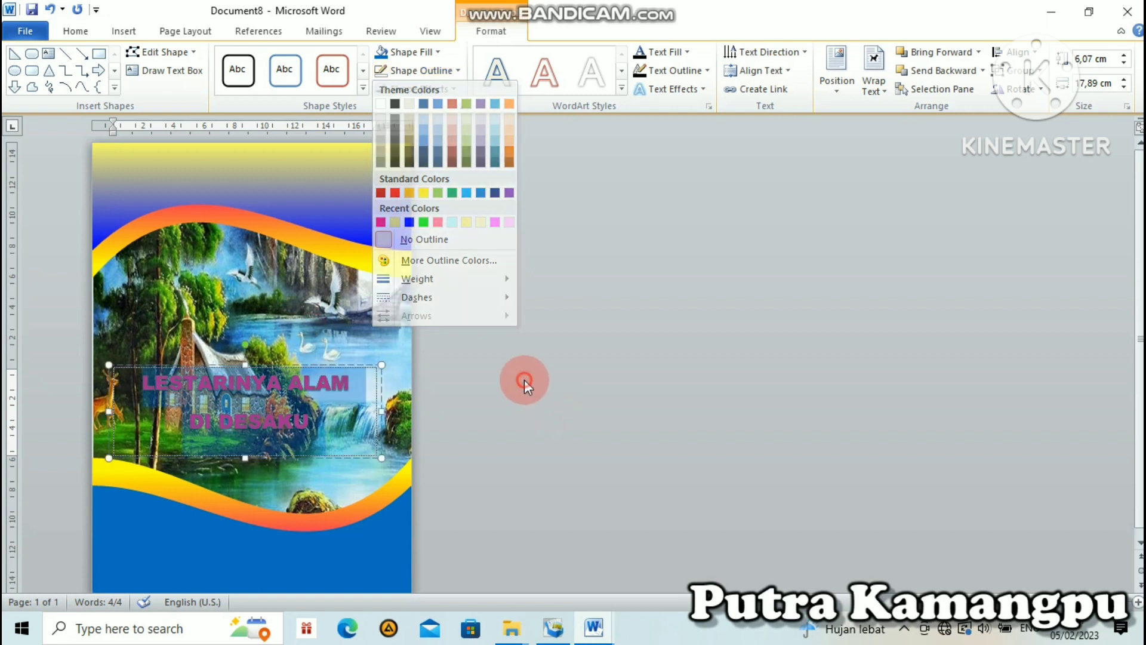
click(353, 276)
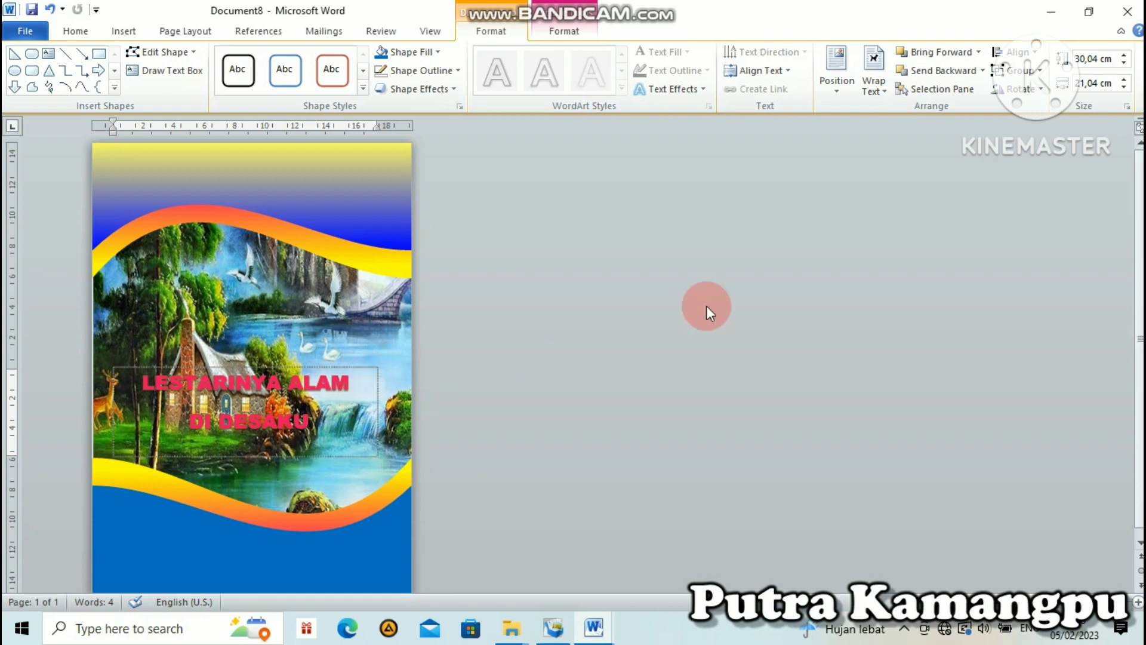
click(1052, 10)
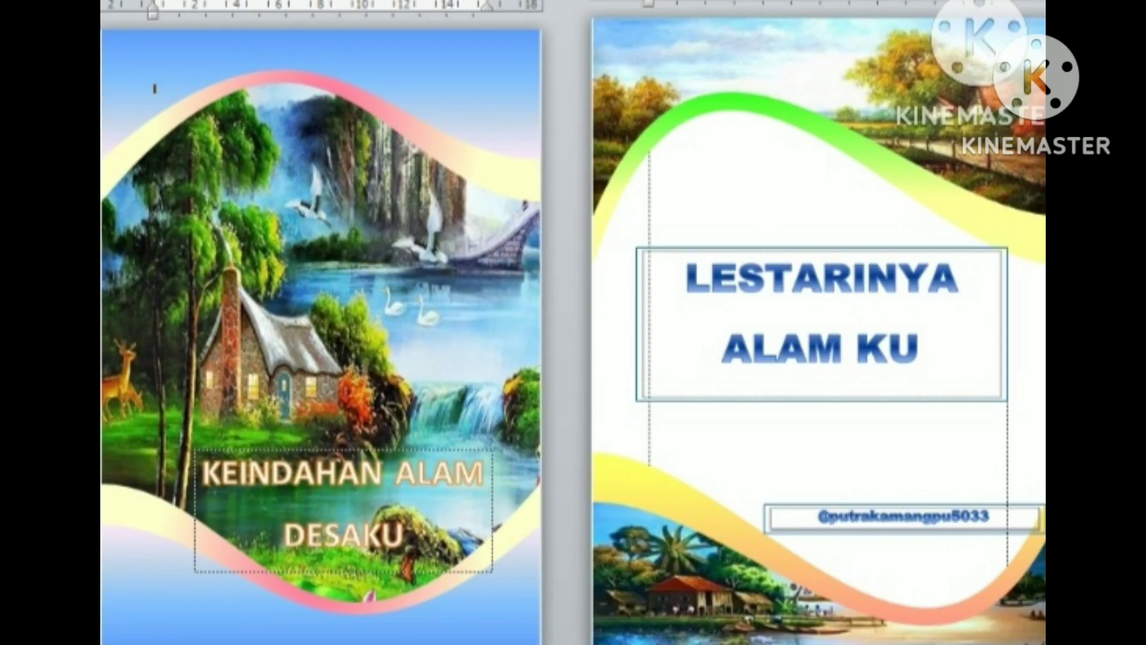